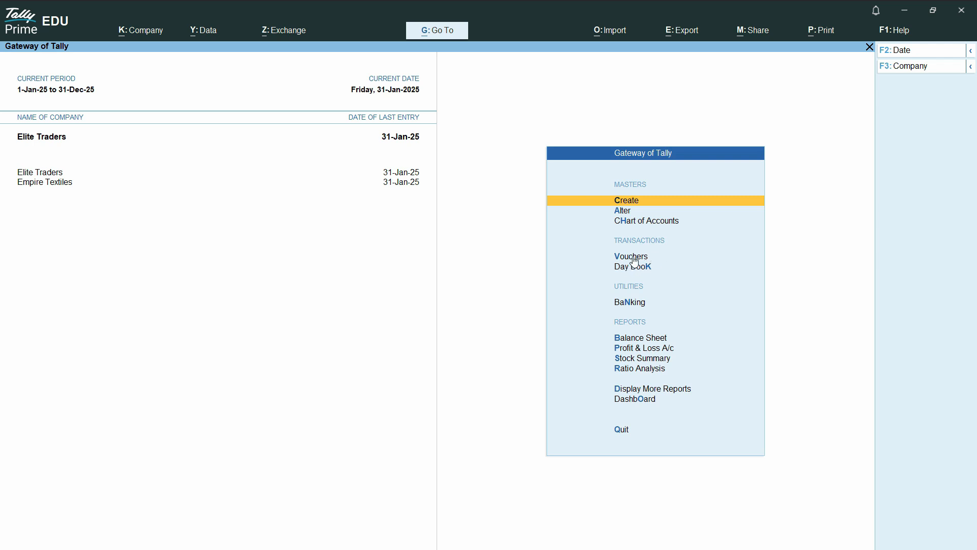
Look through a ledger in the account books and the Profit & Loss report, then close it.
{"action": "left_click", "coordinate": [651, 389]}
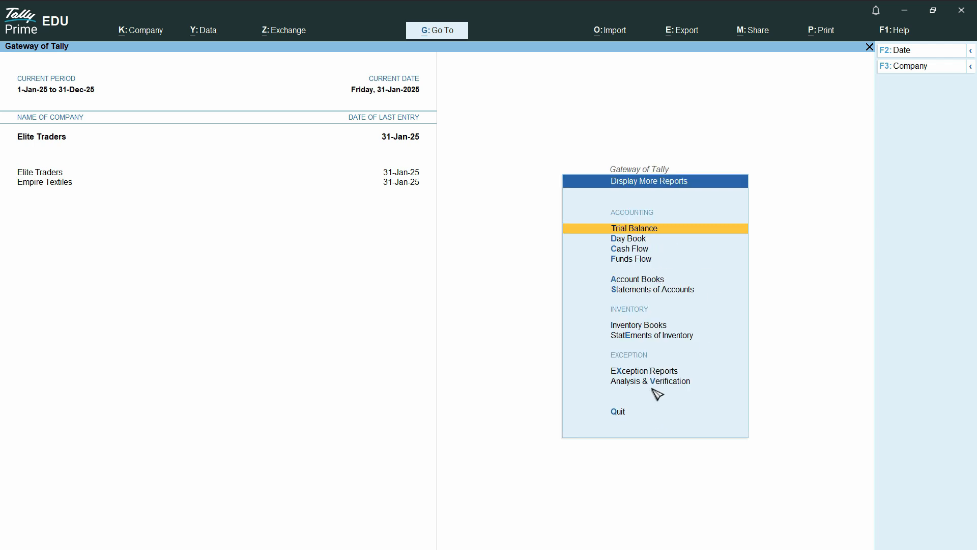
{"action": "left_click", "coordinate": [636, 283]}
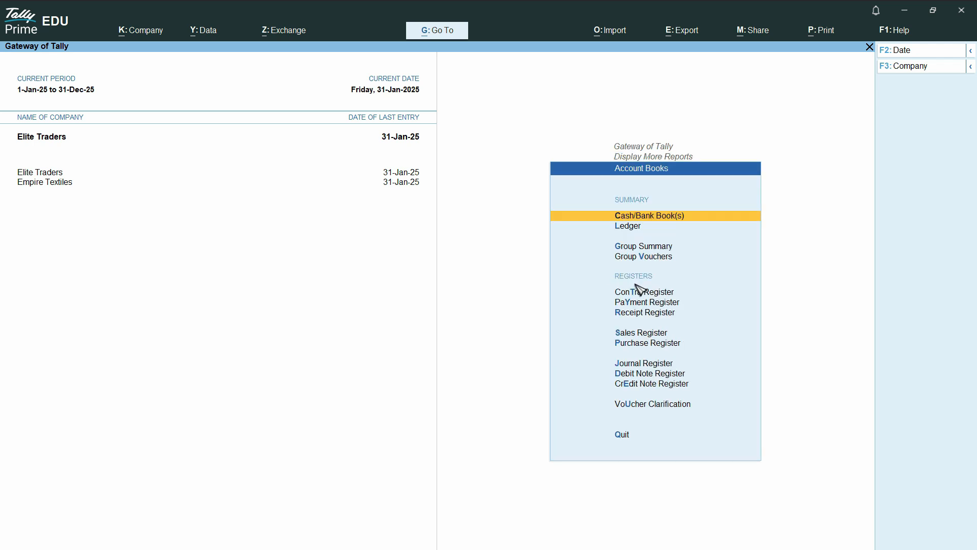
{"action": "left_click", "coordinate": [632, 227]}
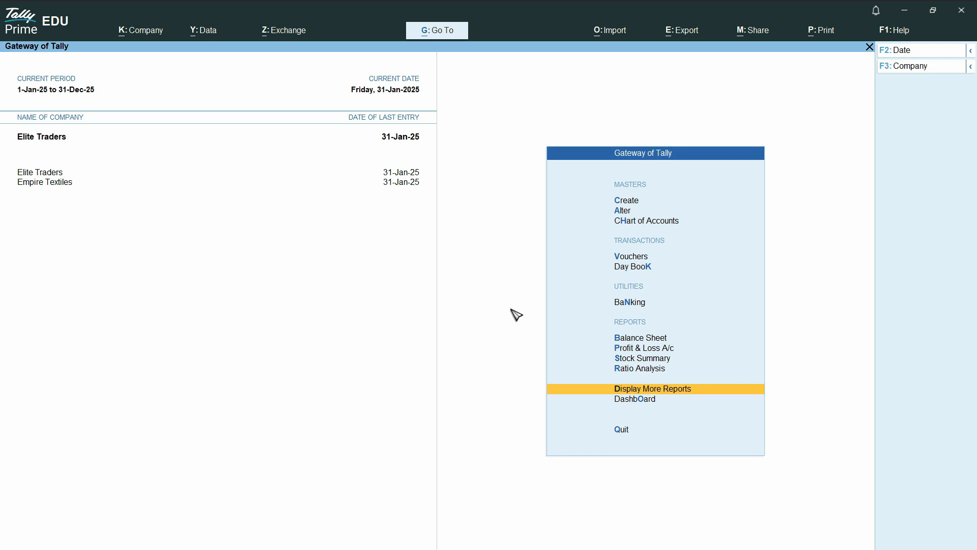
{"action": "left_click", "coordinate": [650, 351]}
{"action": "key", "text": "Escape"}
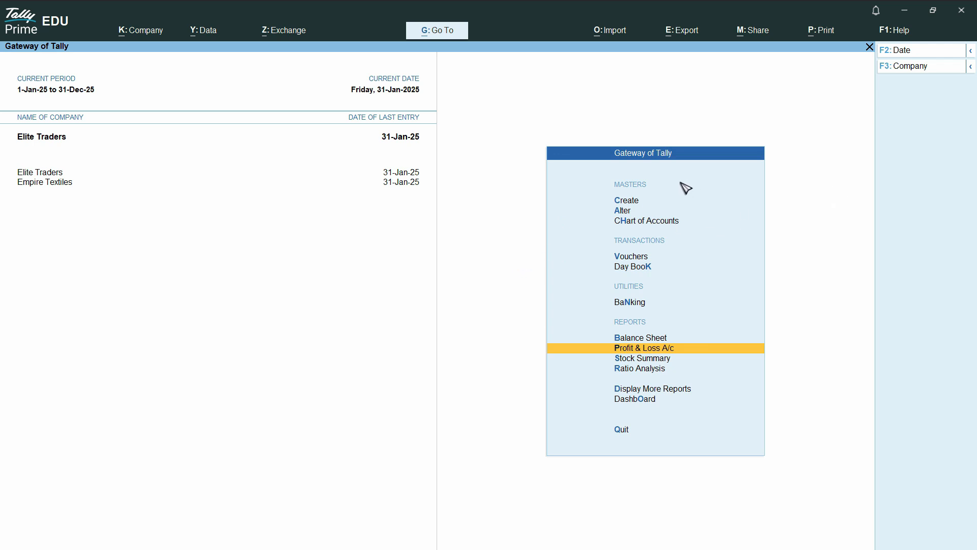
Enable Cost Centres for Elite Traders from Cost Centre creation, exit unsaved, and search Cost Category.
{"action": "left_click", "coordinate": [630, 203]}
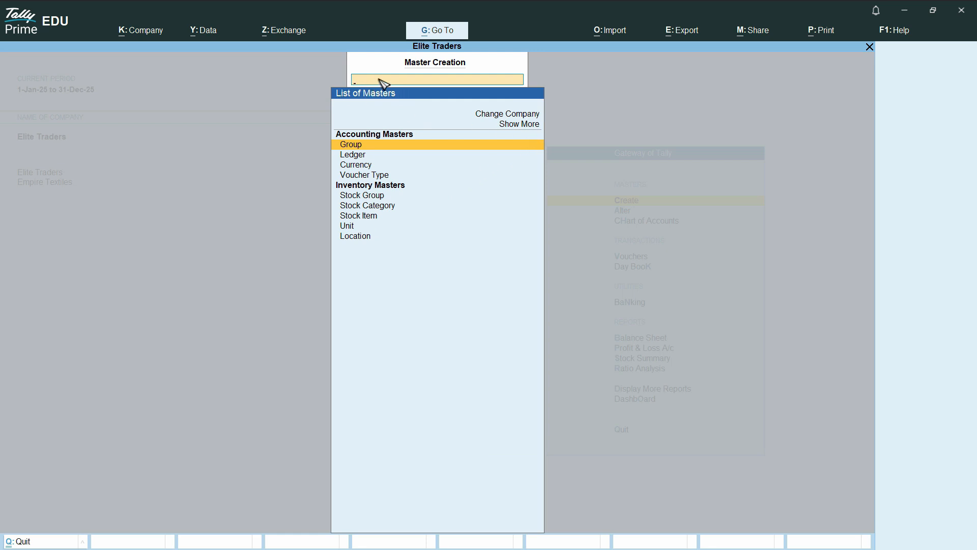
{"action": "type", "text": "Cost"}
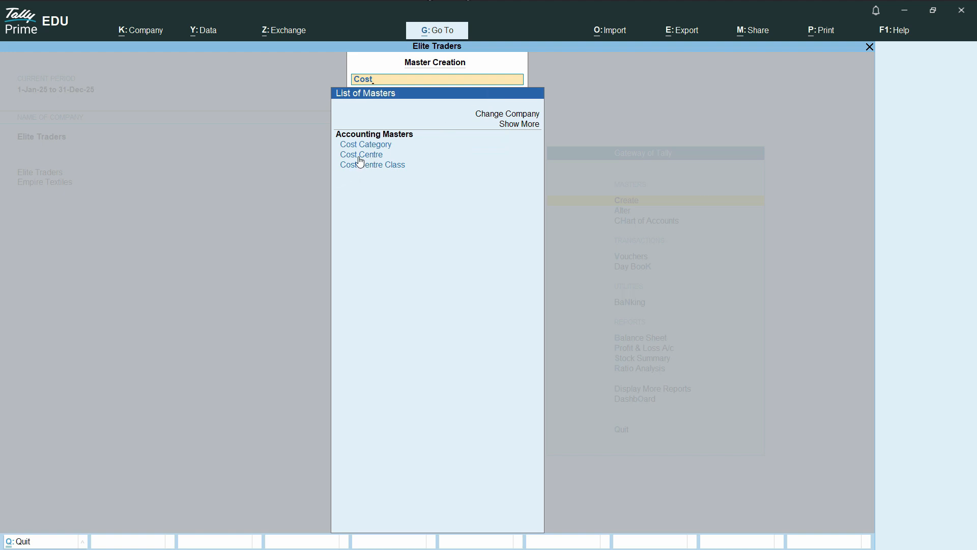
{"action": "left_click", "coordinate": [377, 158]}
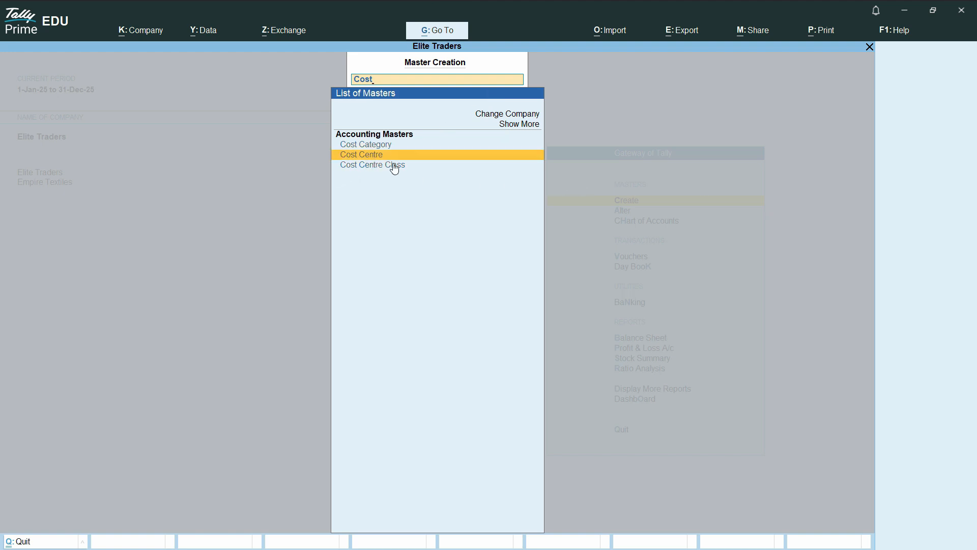
{"action": "key", "text": "Return"}
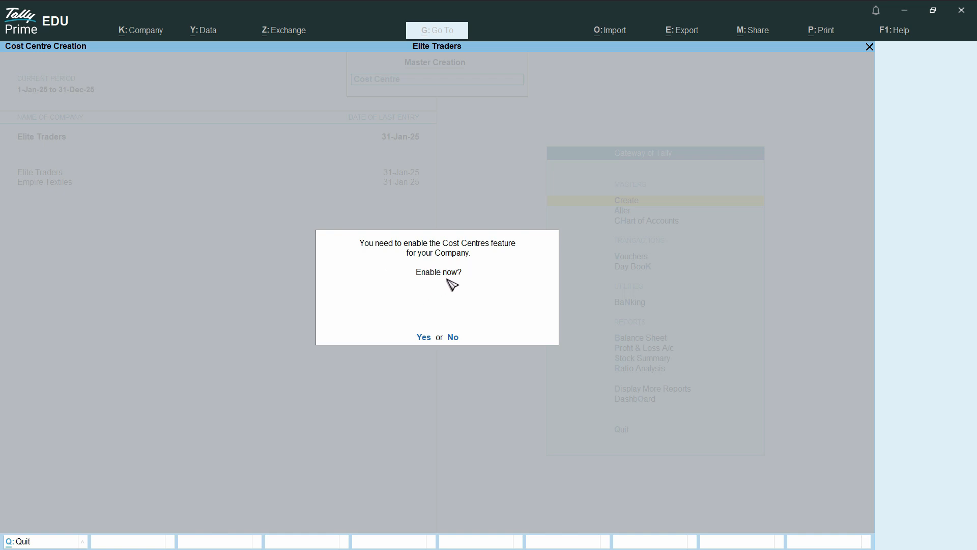
{"action": "left_click", "coordinate": [428, 338]}
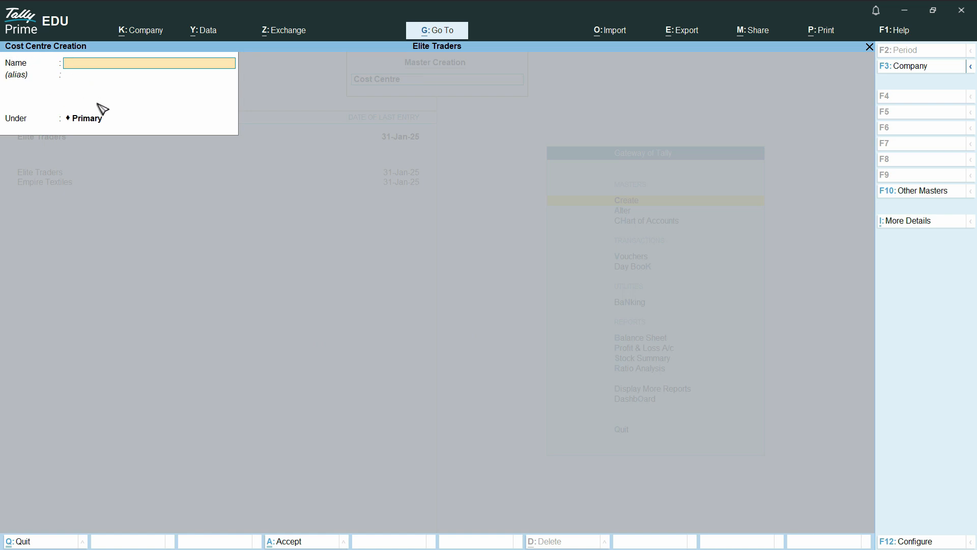
{"action": "key", "text": "Escape"}
{"action": "key", "text": "Return"}
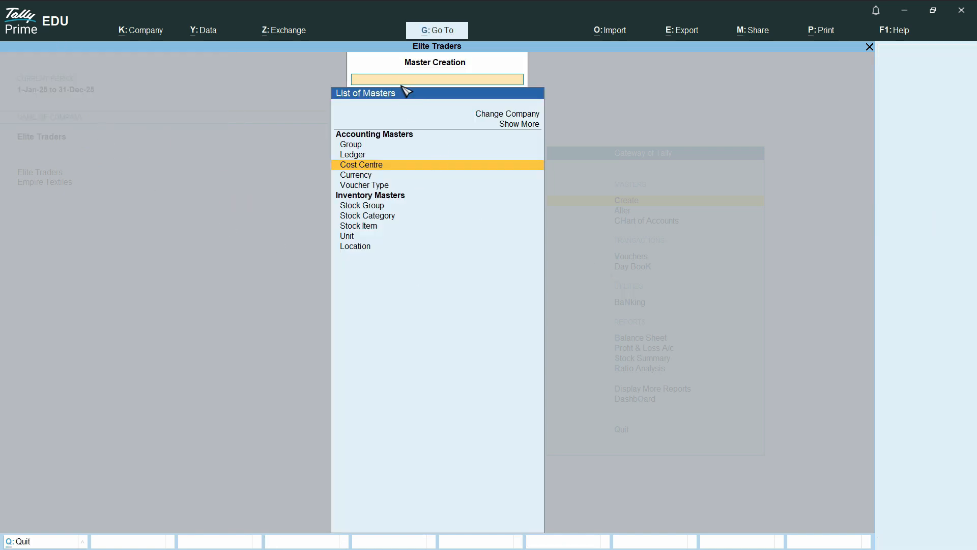
{"action": "type", "text": "Cost"}
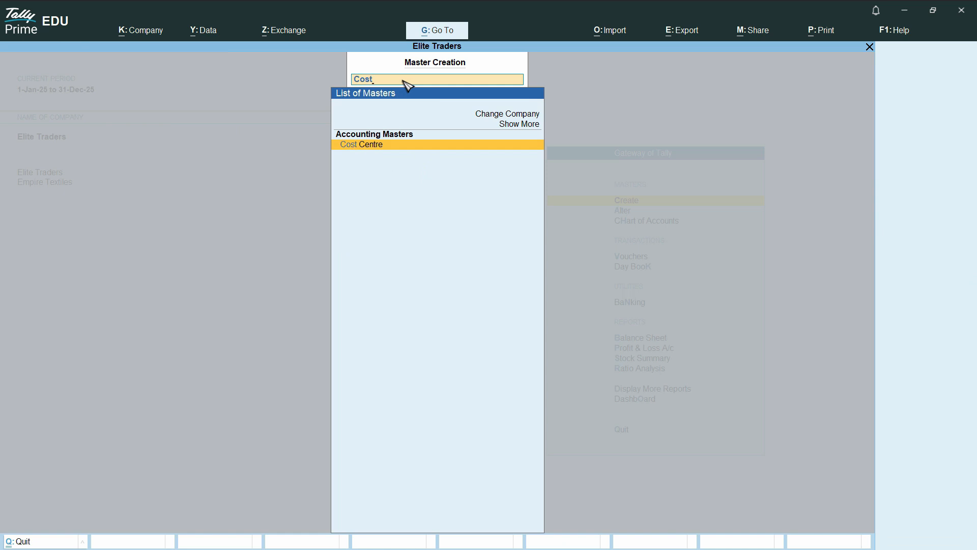
{"action": "type", "text": " cat"}
Create the Salary Payable cost category with revenue item allocation set to Yes.
{"action": "left_click", "coordinate": [380, 147]}
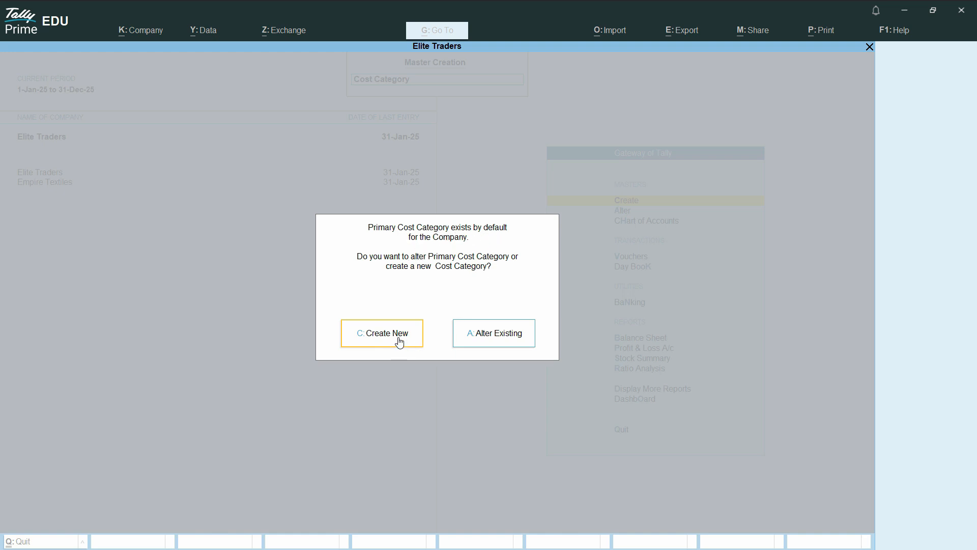
{"action": "key", "text": "c"}
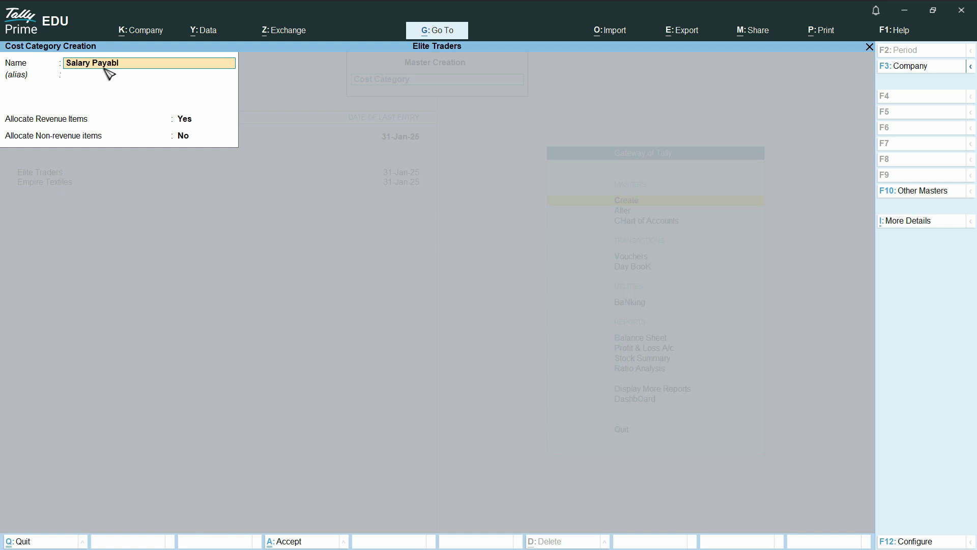
{"action": "key", "text": "Return"}
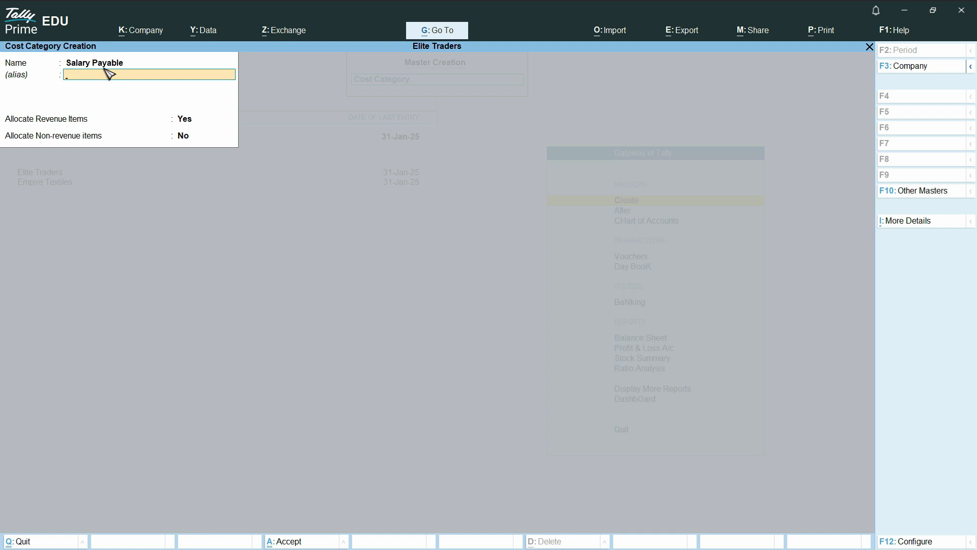
{"action": "key", "text": "Return"}
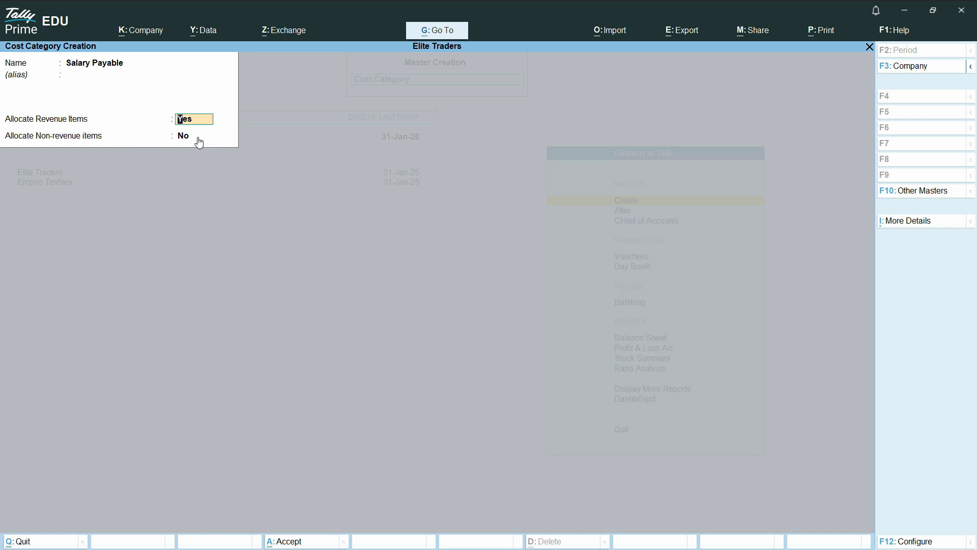
{"action": "key", "text": "Return"}
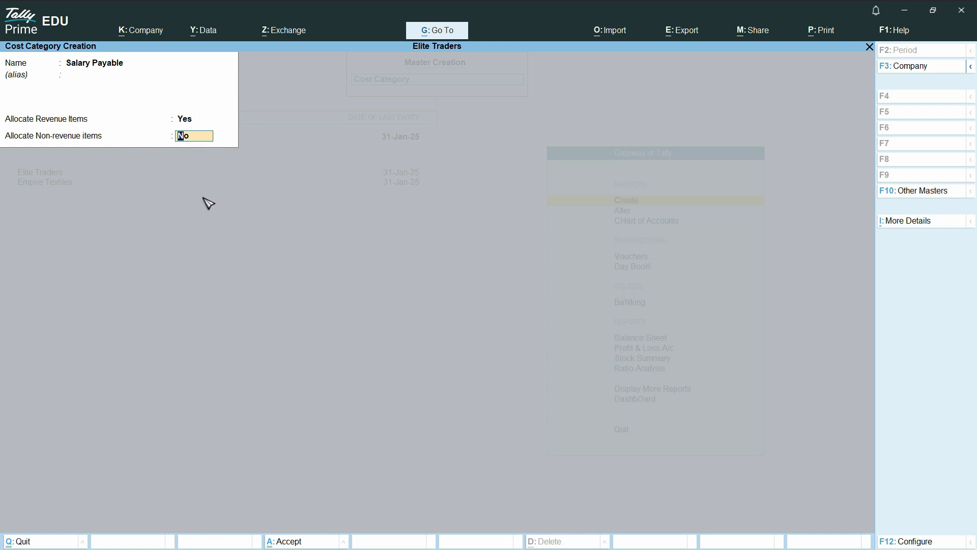
{"action": "type", "text": "yes"}
{"action": "key", "text": "Return"}
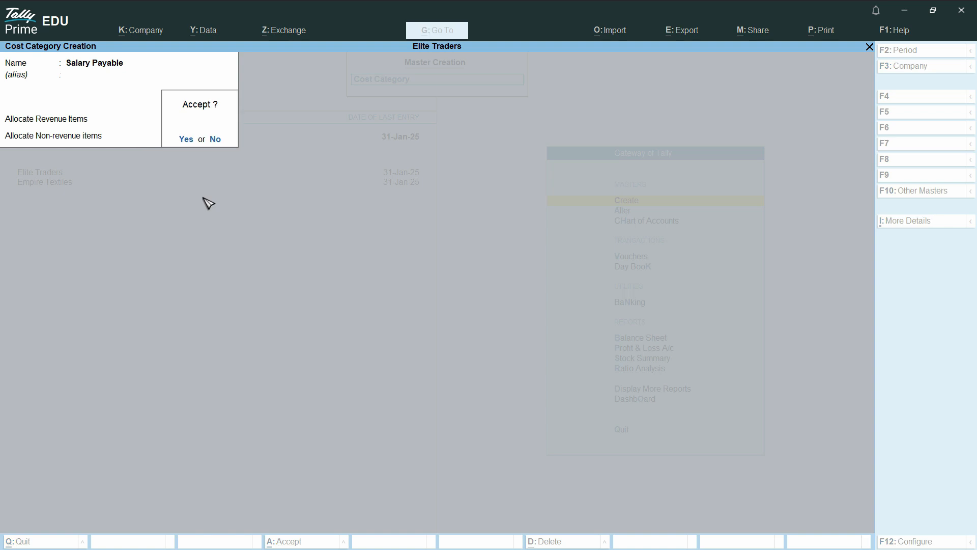
{"action": "key", "text": "Return"}
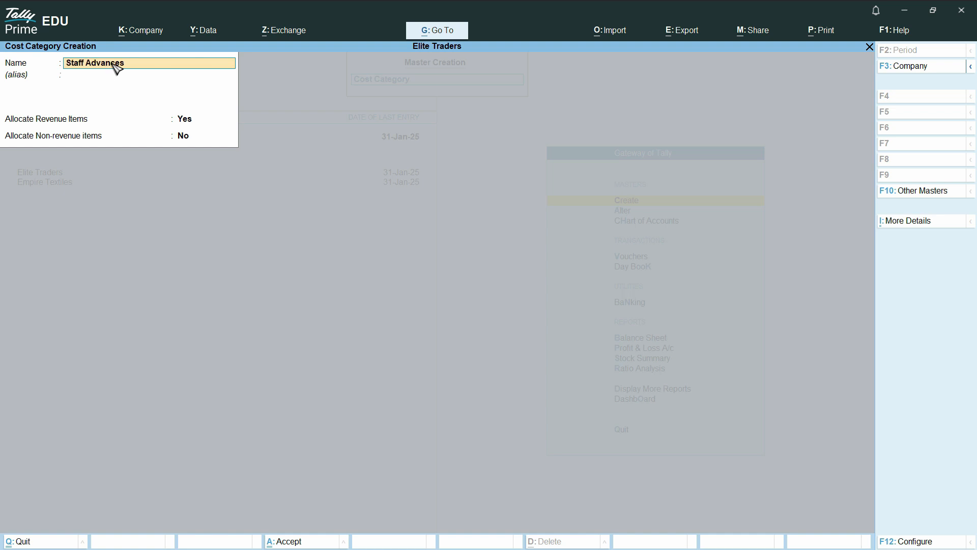
Create the Staff Advances cost category with revenue and non-revenue allocation set to Yes.
{"action": "type", "text": "Staff Advances"}
{"action": "key", "text": "Return"}
{"action": "key", "text": "Return"}
{"action": "type", "text": "s"}
{"action": "key", "text": "Return"}
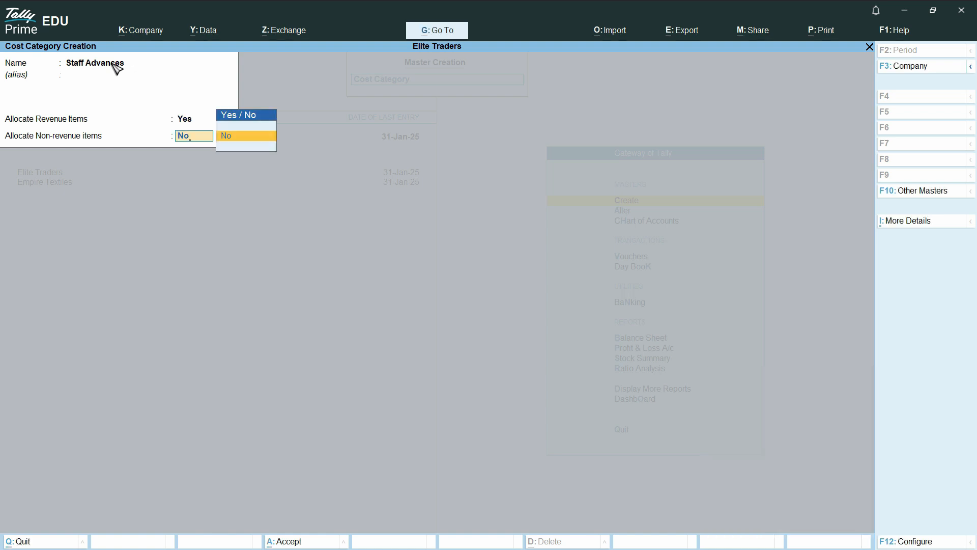
{"action": "key", "text": "BackSpace"}
{"action": "type", "text": "yes"}
{"action": "key", "text": "Return"}
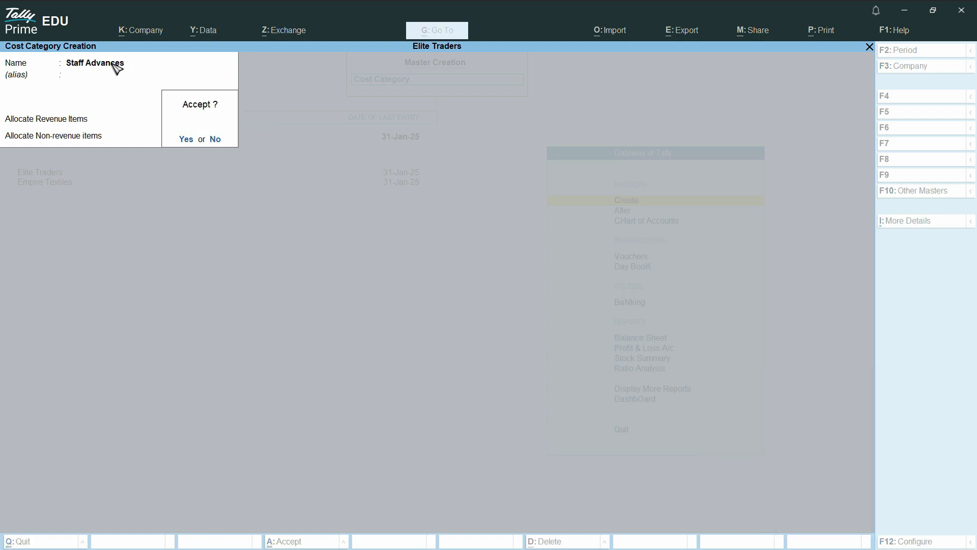
{"action": "key", "text": "Return"}
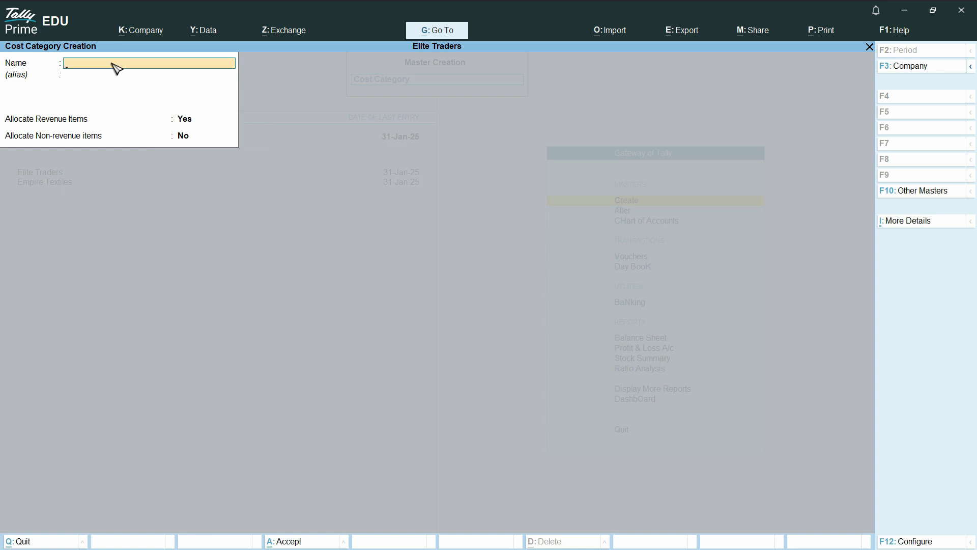
Quit cost category creation and return to the Gateway of Tally.
{"action": "key", "text": "Escape"}
{"action": "key", "text": "Return"}
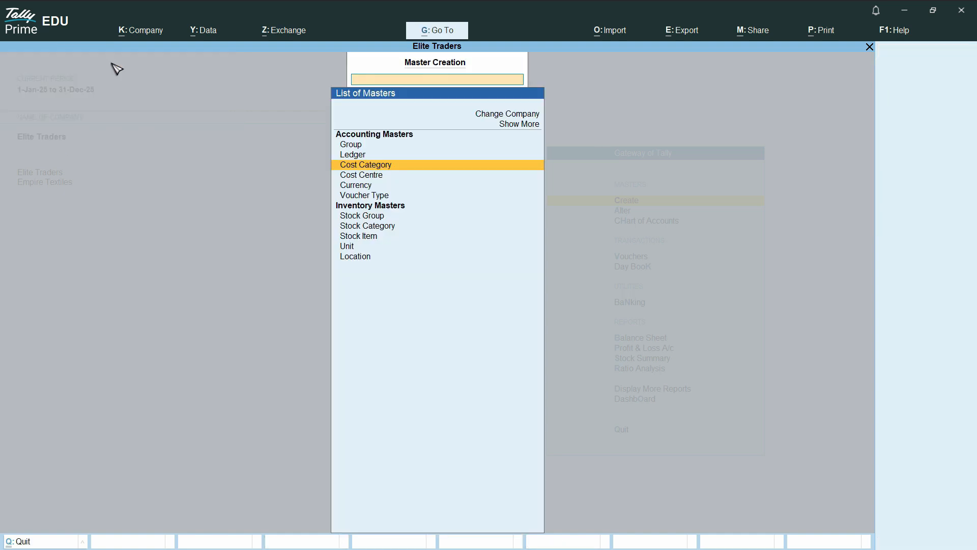
{"action": "key", "text": "Escape"}
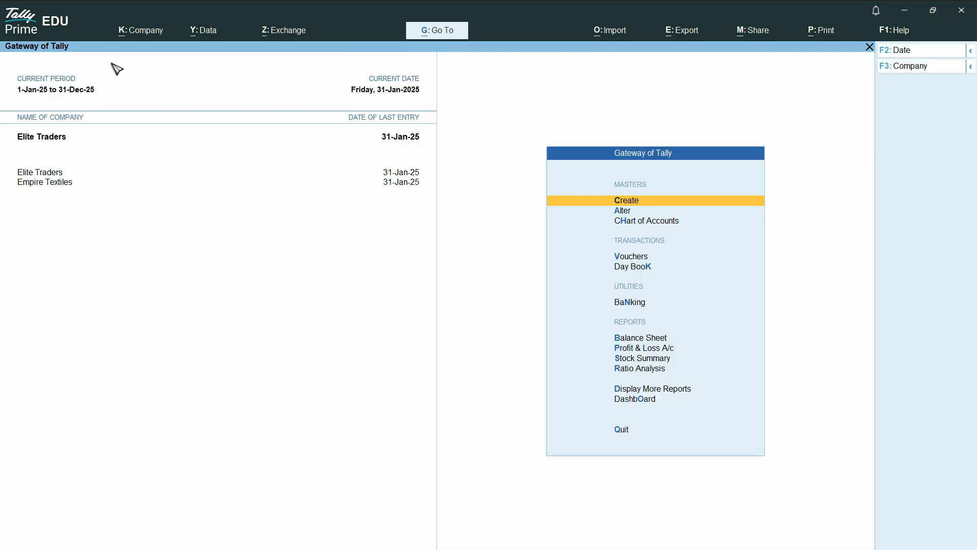
{"action": "key", "text": "Down"}
{"action": "key", "text": "Down"}
{"action": "key", "text": "Up"}
{"action": "key", "text": "Up"}
Review the three cost categories under Cost Centres in the Chart of Accounts.
{"action": "left_click", "coordinate": [651, 224]}
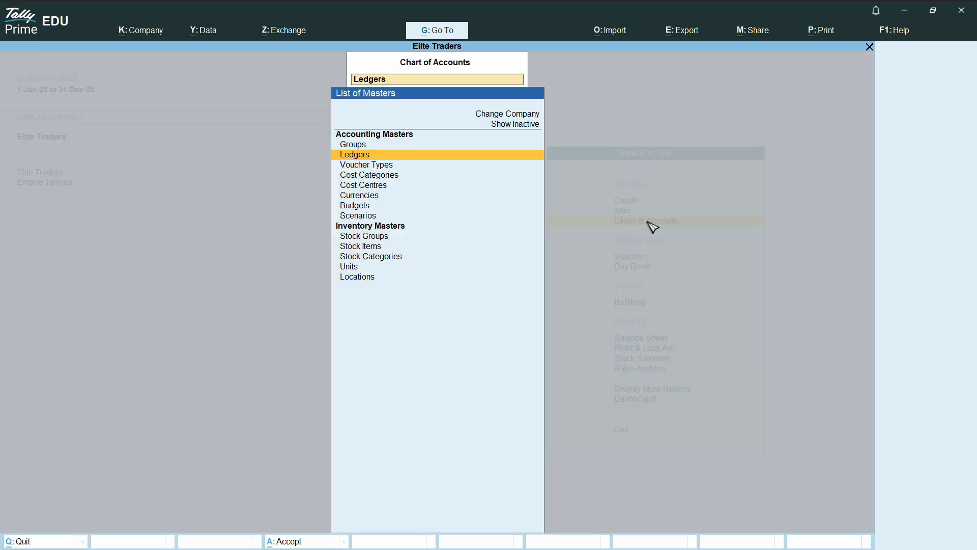
{"action": "key", "text": "Up"}
{"action": "key", "text": "Escape"}
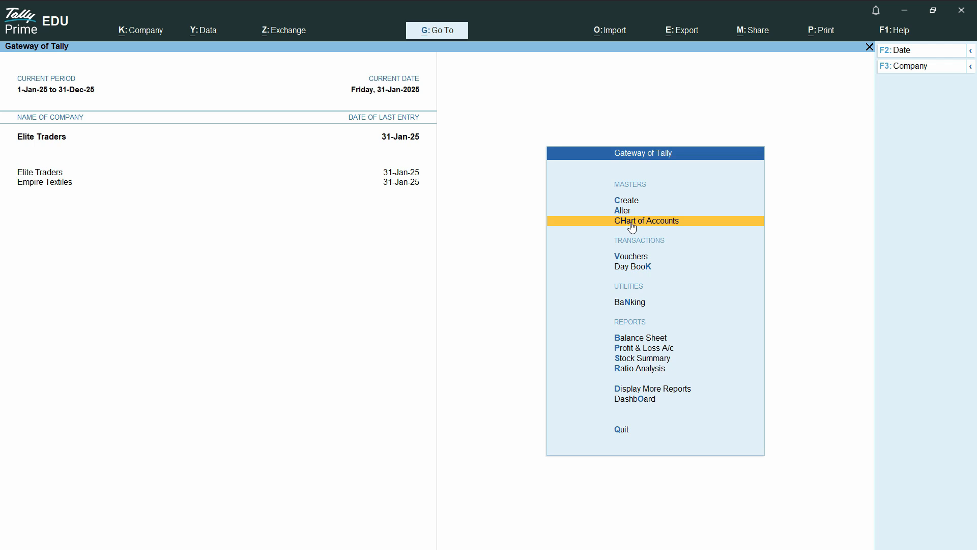
{"action": "left_click", "coordinate": [655, 227]}
{"action": "key", "text": "Escape"}
{"action": "left_click", "coordinate": [661, 224]}
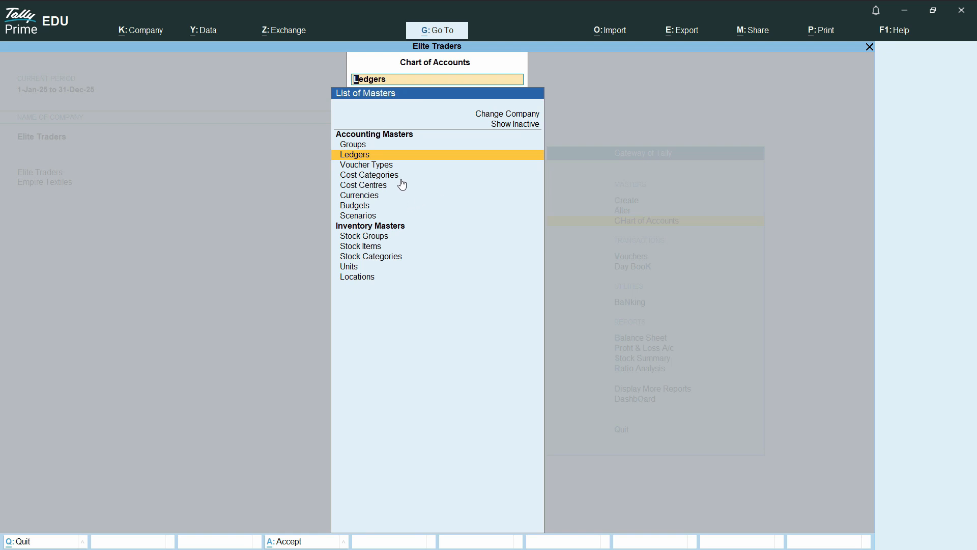
{"action": "left_click", "coordinate": [361, 186]}
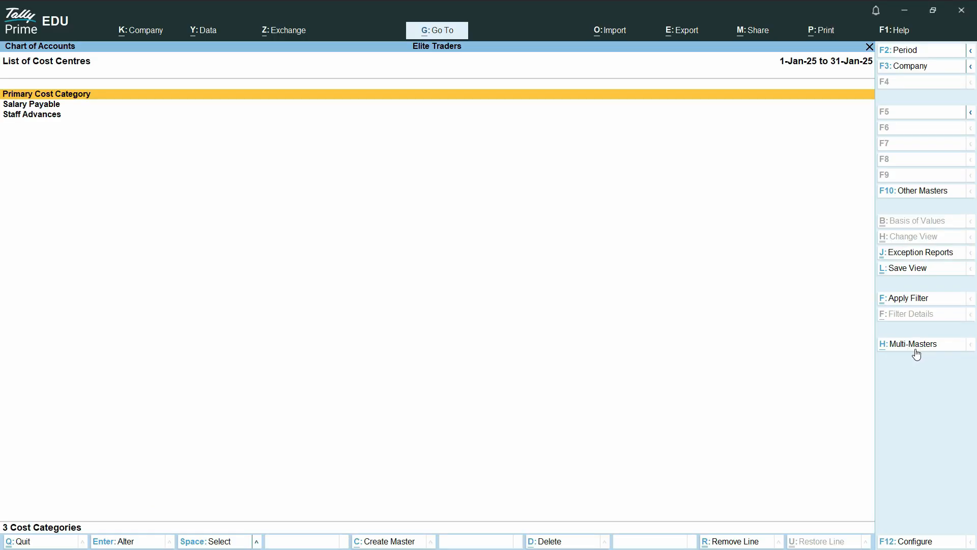
{"action": "left_click", "coordinate": [916, 344]}
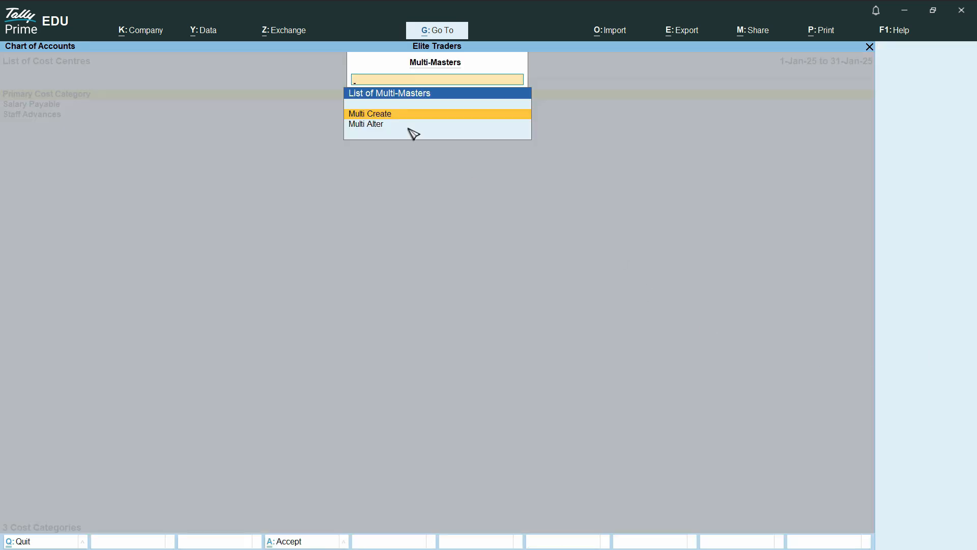
In Multi Cost Centre Creation, add three employee cost centres under Salary Payable, each under Primary.
{"action": "left_click", "coordinate": [381, 115]}
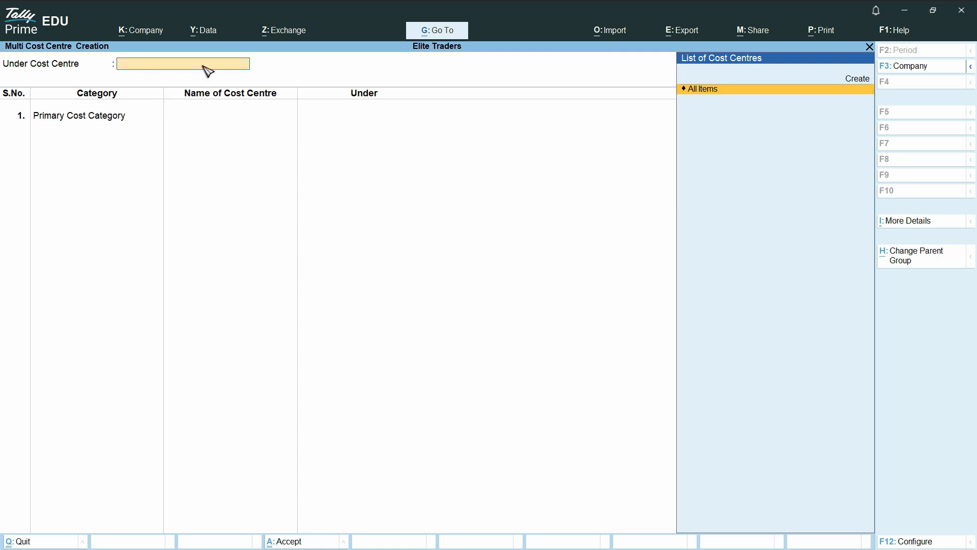
{"action": "left_click", "coordinate": [719, 97]}
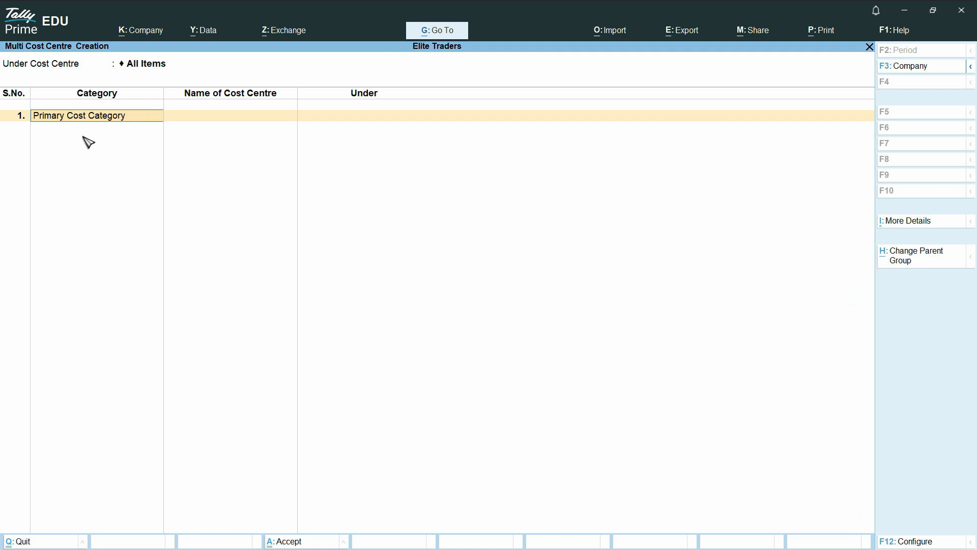
{"action": "type", "text": "Sal"}
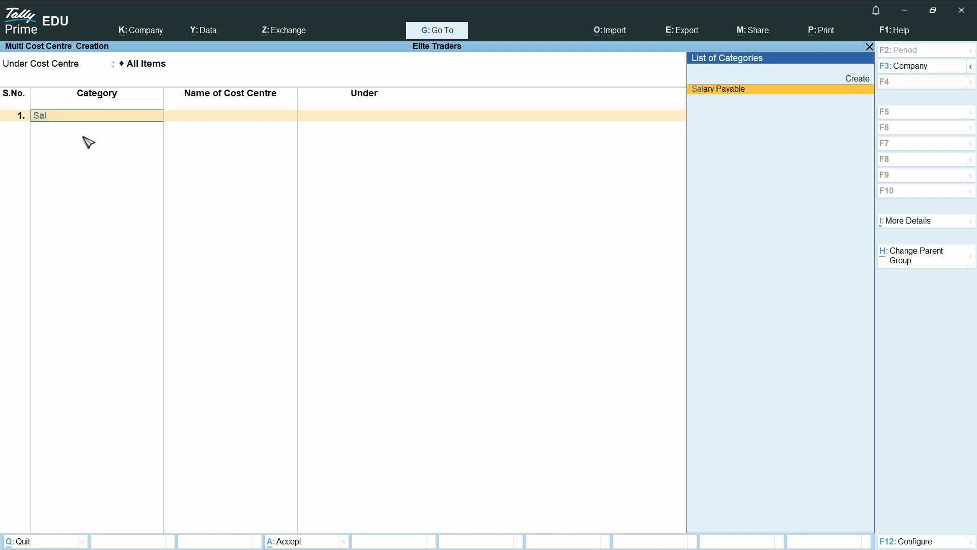
{"action": "key", "text": "Return"}
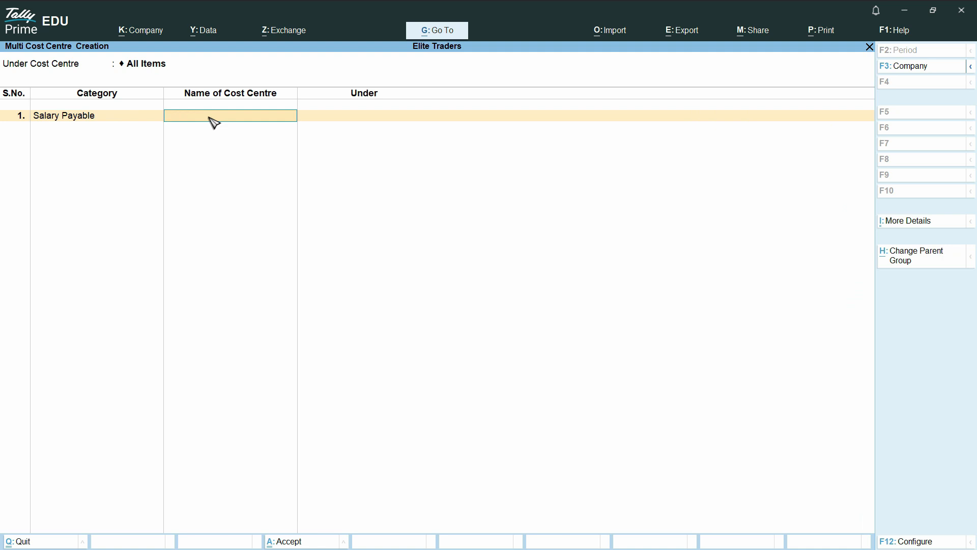
{"action": "type", "text": "Saad"}
{"action": "key", "text": "Return"}
{"action": "key", "text": "Down"}
{"action": "key", "text": "Return"}
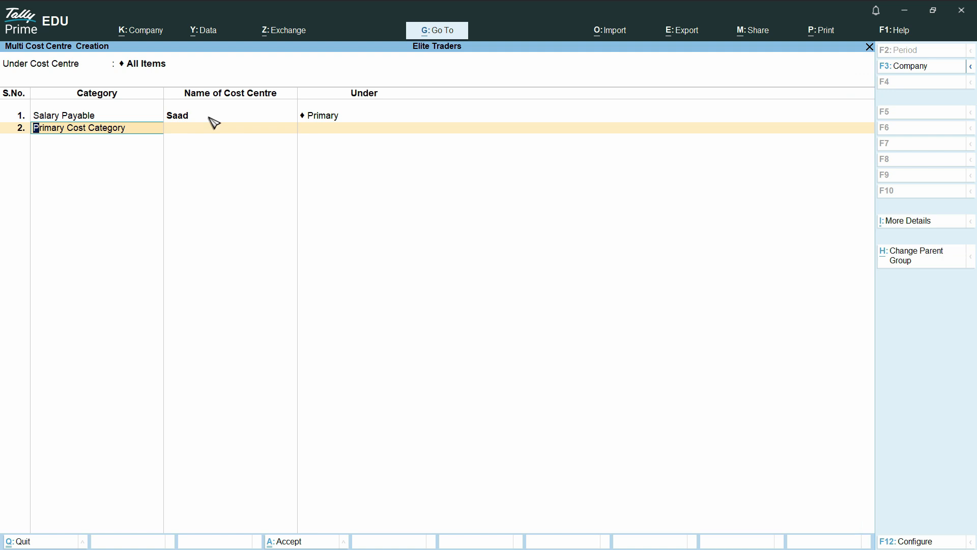
{"action": "type", "text": "Sal"}
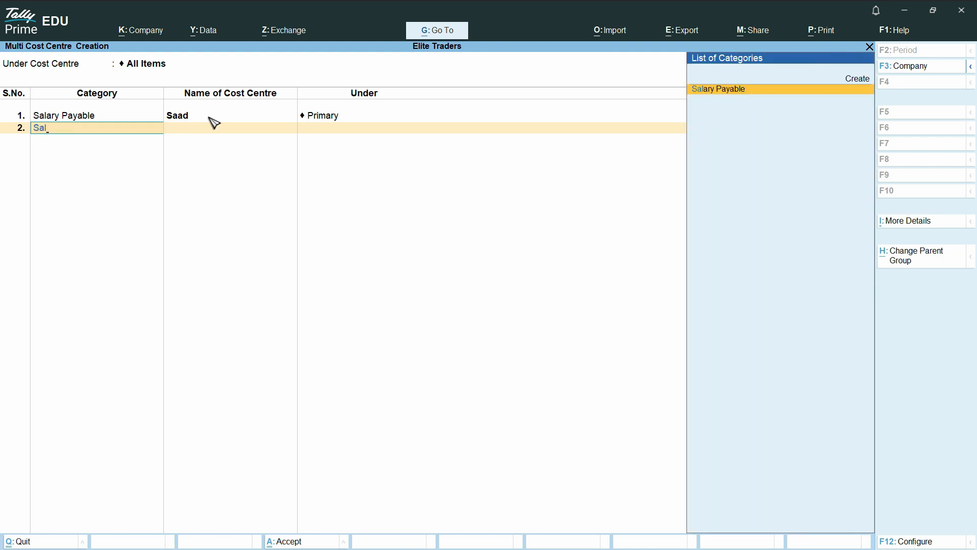
{"action": "key", "text": "Return"}
{"action": "type", "text": "Farhan"}
{"action": "key", "text": "Return"}
{"action": "key", "text": "Return"}
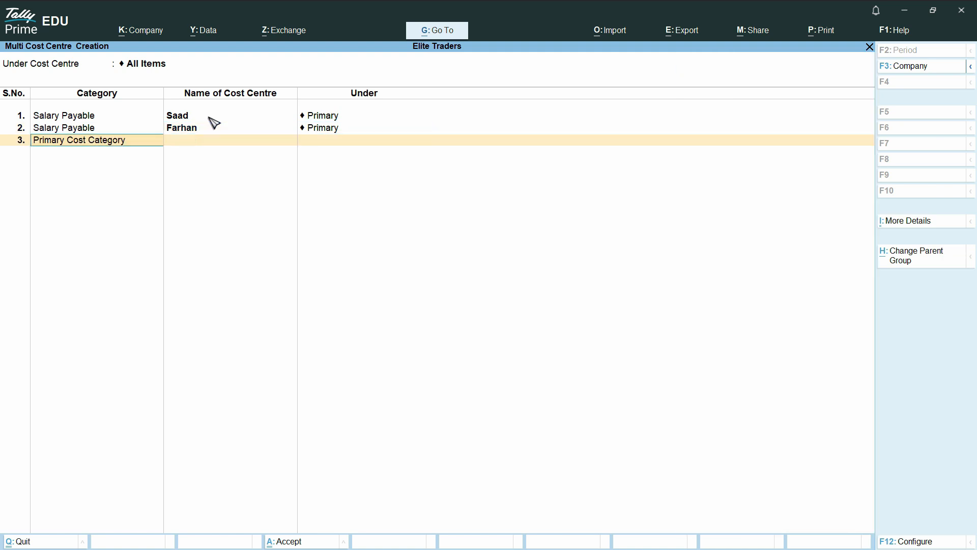
{"action": "type", "text": "Sala"}
{"action": "key", "text": "Return"}
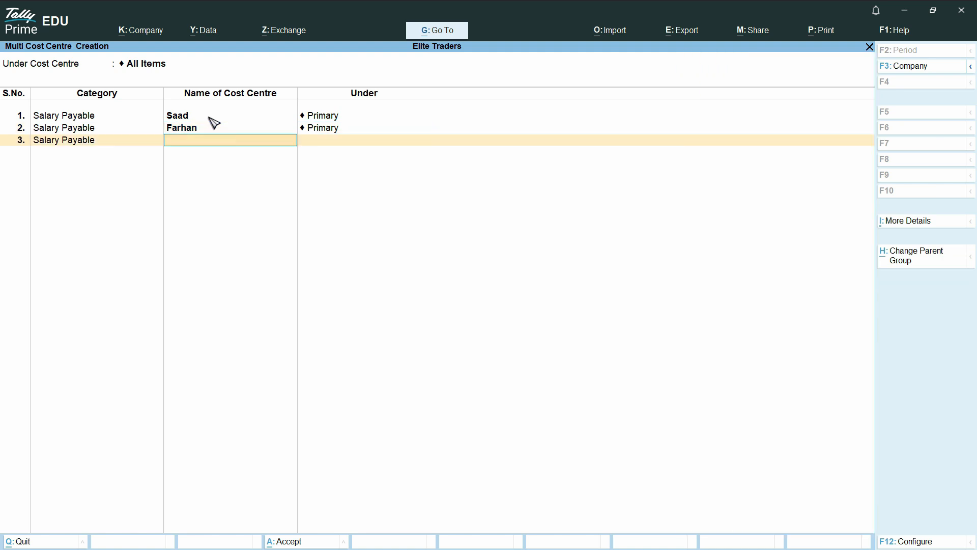
{"action": "type", "text": "Uma"}
{"action": "key", "text": "Return"}
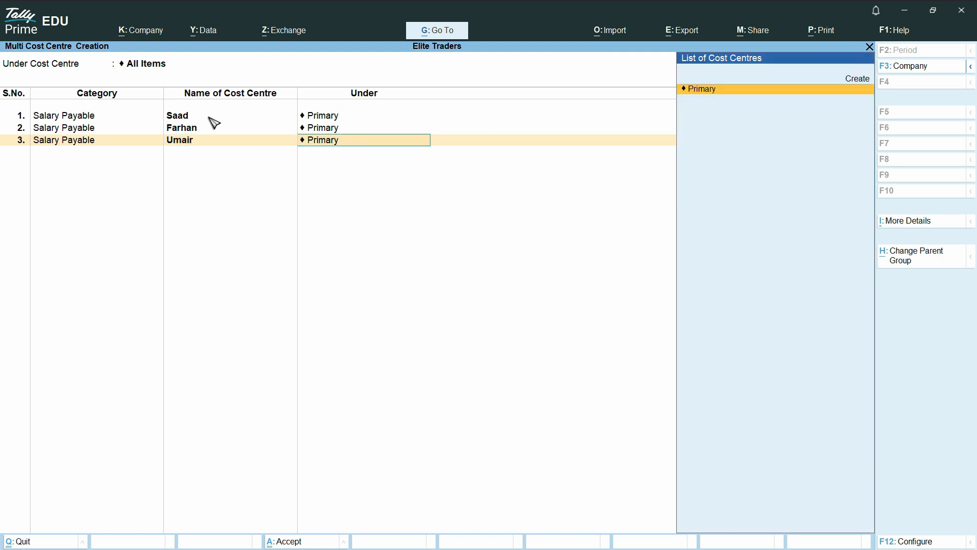
{"action": "key", "text": "Return"}
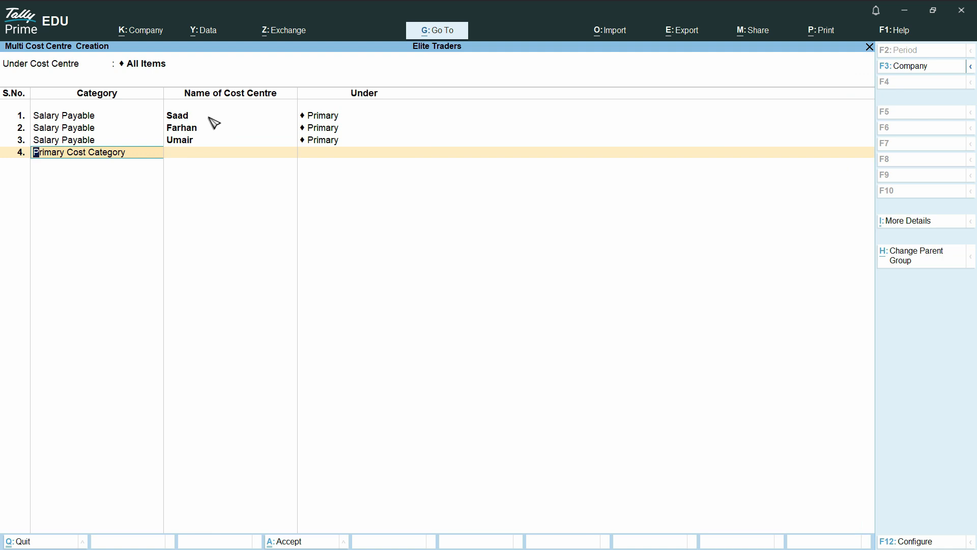
Add the same three employees under Staff Advances and try saving all six with Ctrl+A.
{"action": "type", "text": "Staf"}
{"action": "key", "text": "Return"}
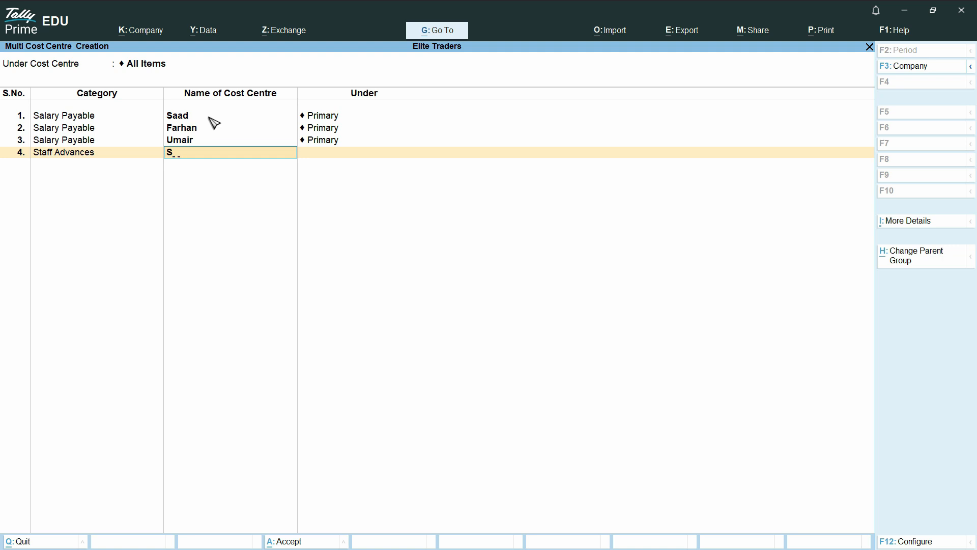
{"action": "type", "text": "Saad"}
{"action": "key", "text": "Return"}
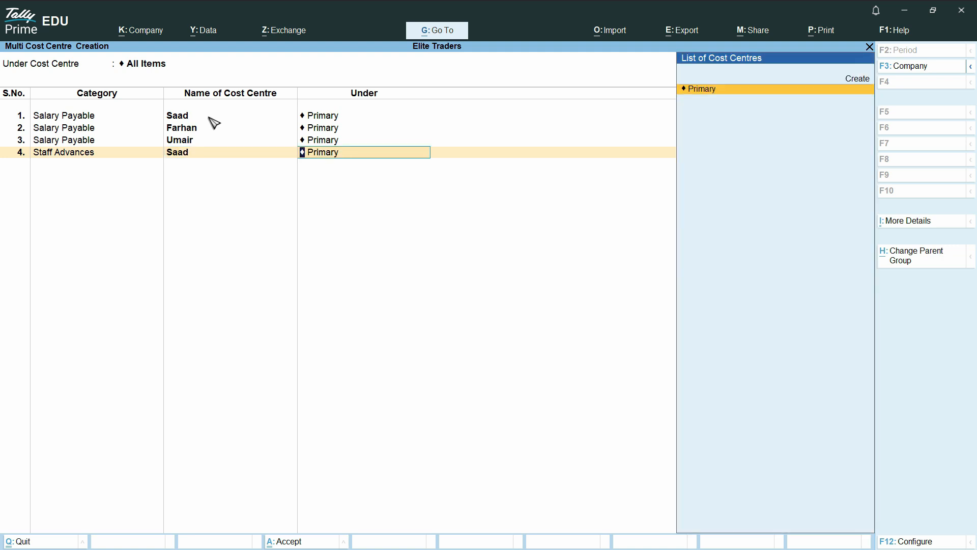
{"action": "key", "text": "Return"}
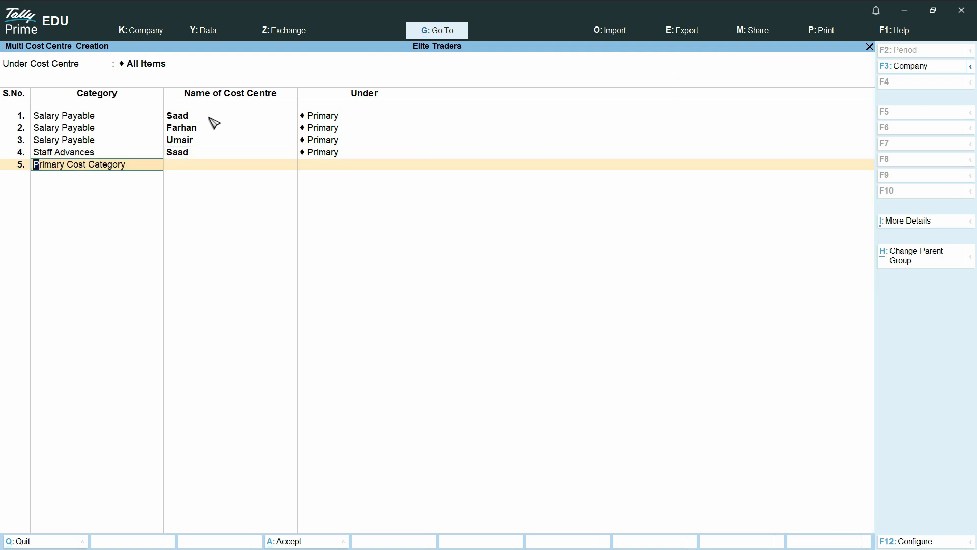
{"action": "type", "text": "Staf"}
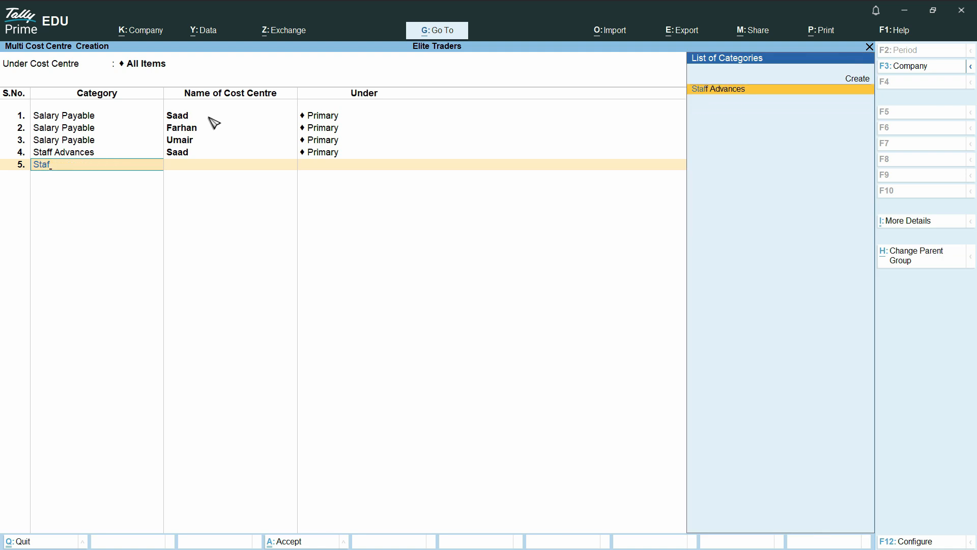
{"action": "key", "text": "Return"}
{"action": "type", "text": "Farhan"}
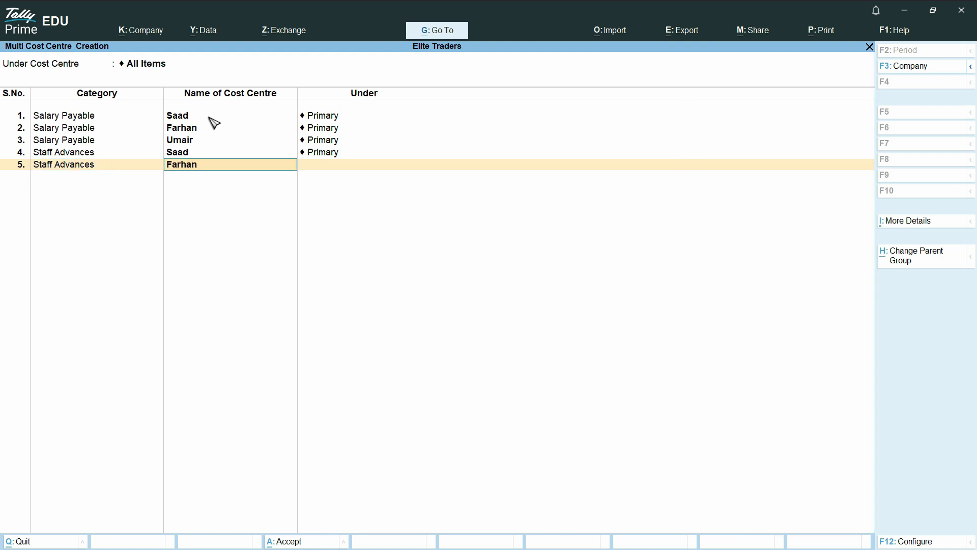
{"action": "key", "text": "Return"}
{"action": "key", "text": "Return"}
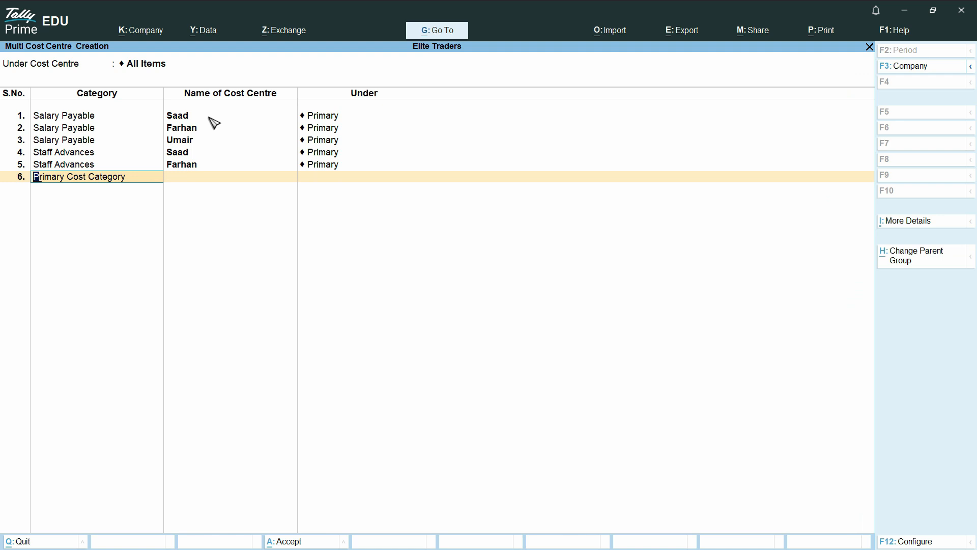
{"action": "type", "text": "Staf"}
{"action": "key", "text": "Return"}
{"action": "type", "text": "Umair"}
{"action": "key", "text": "Return"}
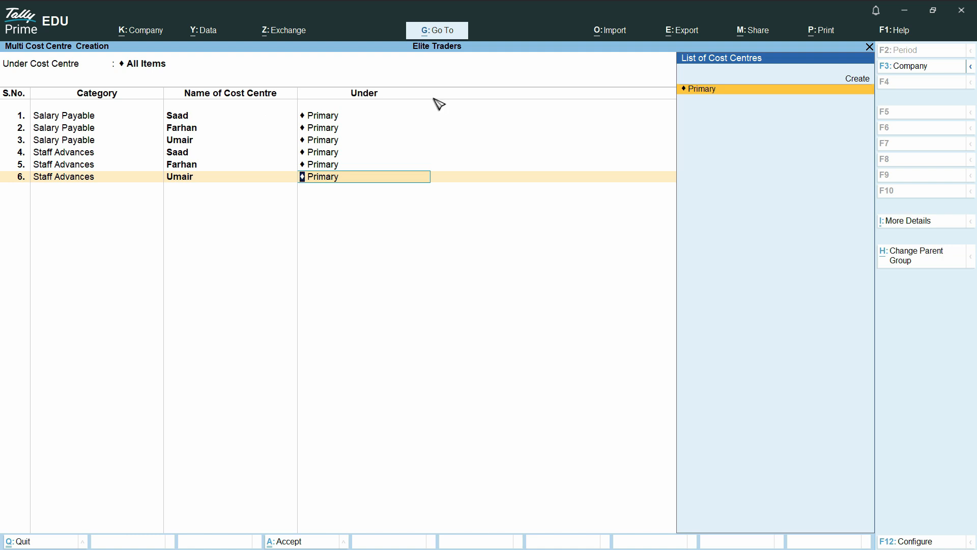
{"action": "key", "text": "ctrl"}
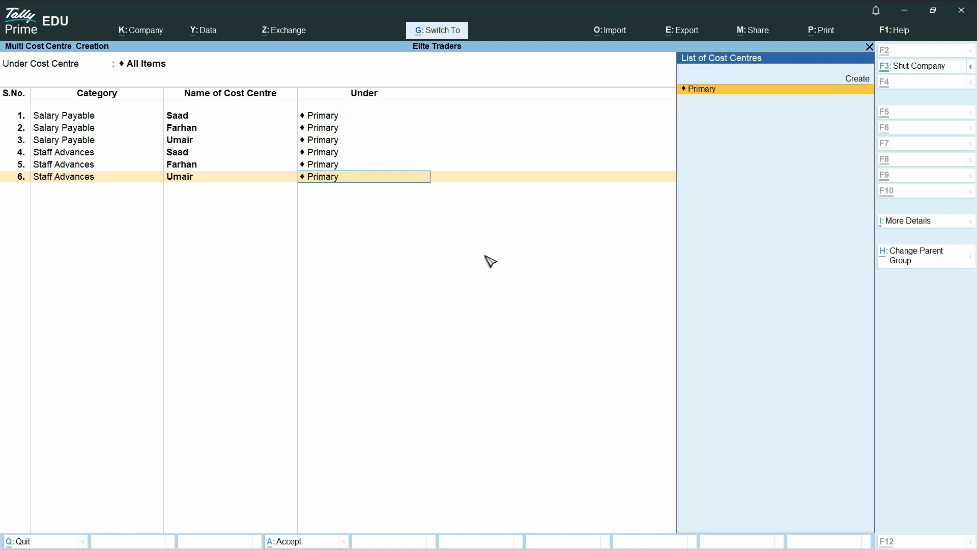
{"action": "key", "text": "ctrl+a"}
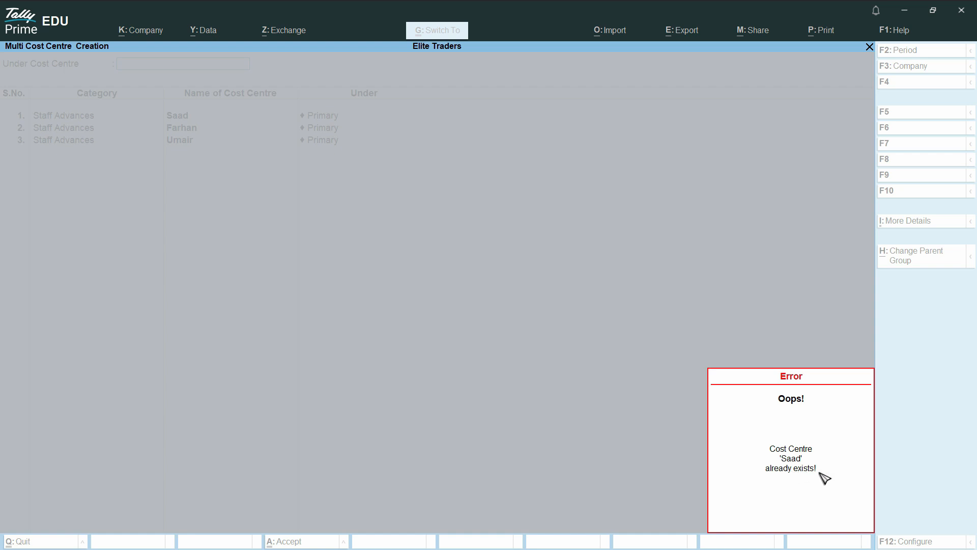
Dismiss the duplicate-name error and quit the form, keeping the Salary Payable centres.
{"action": "key", "text": "Return"}
{"action": "key", "text": "Return"}
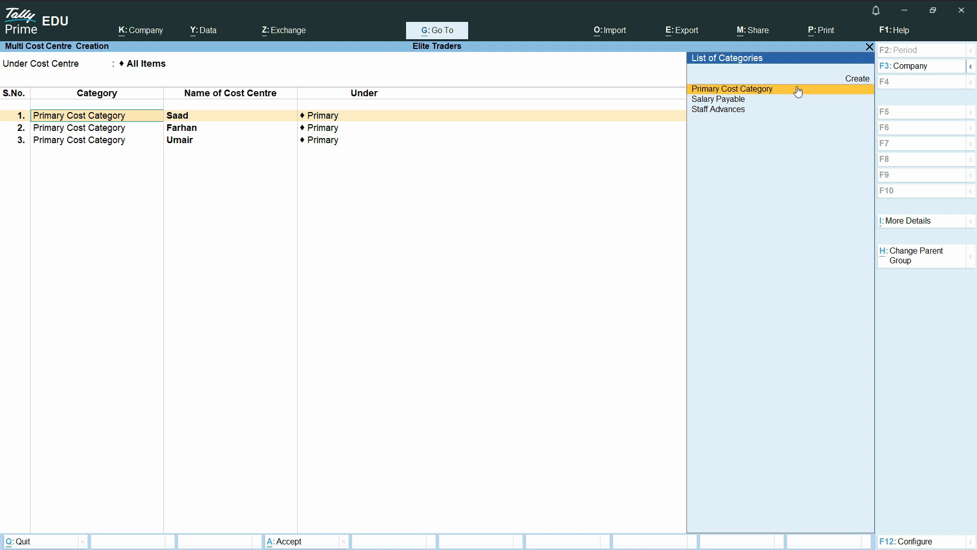
{"action": "left_click", "coordinate": [733, 102]}
{"action": "key", "text": "Return"}
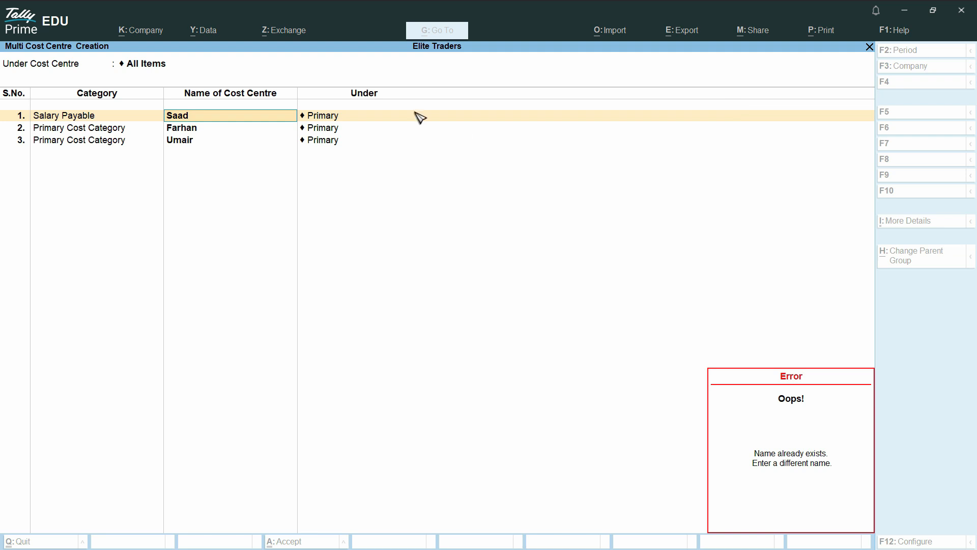
{"action": "type", "text": "S"}
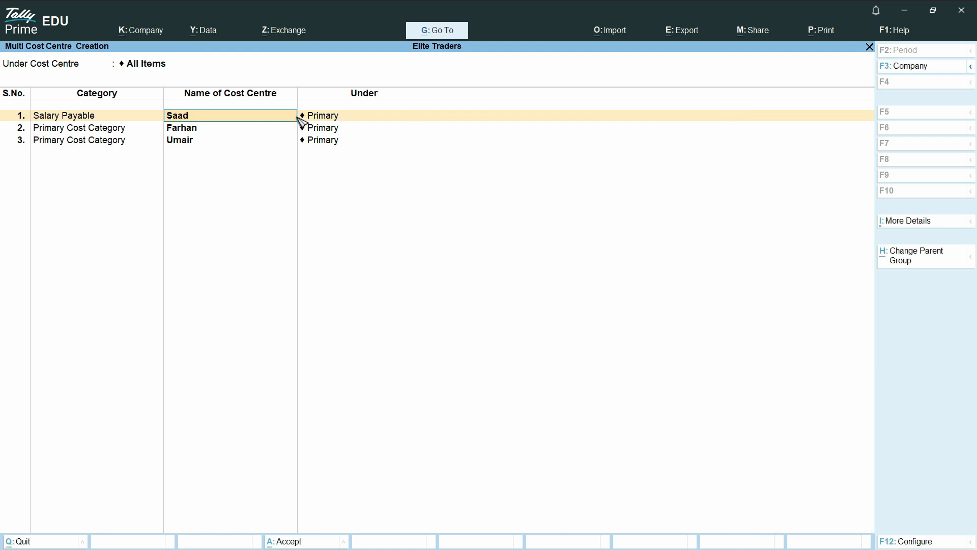
{"action": "key", "text": "Escape"}
{"action": "key", "text": "Escape"}
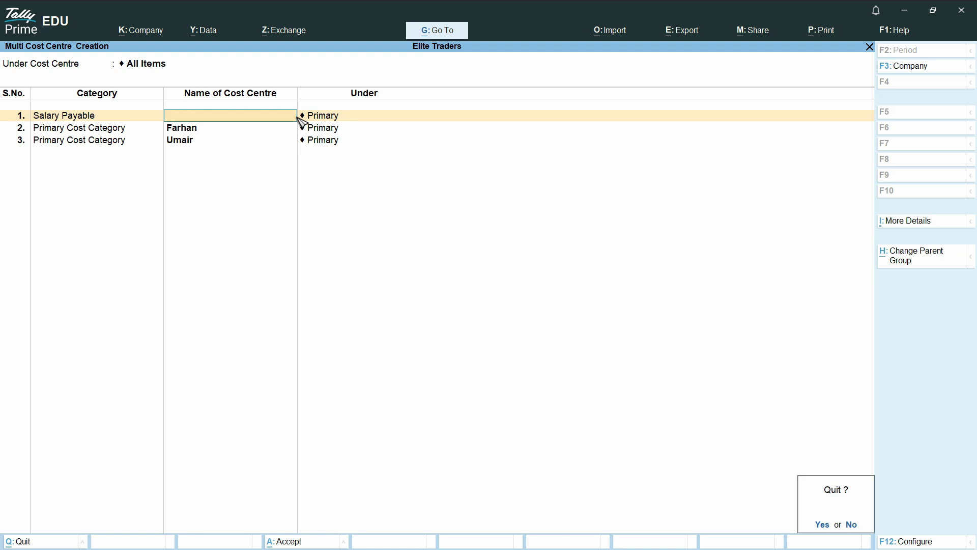
{"action": "key", "text": "y"}
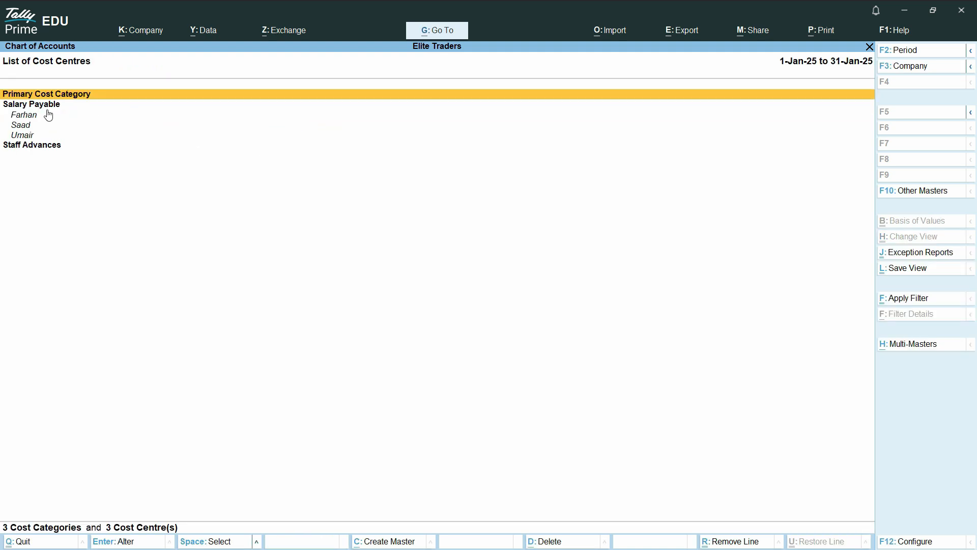
Check the Staff Advances category in the cost centre list and start a new Multi Create form.
{"action": "double_click", "coordinate": [53, 148]}
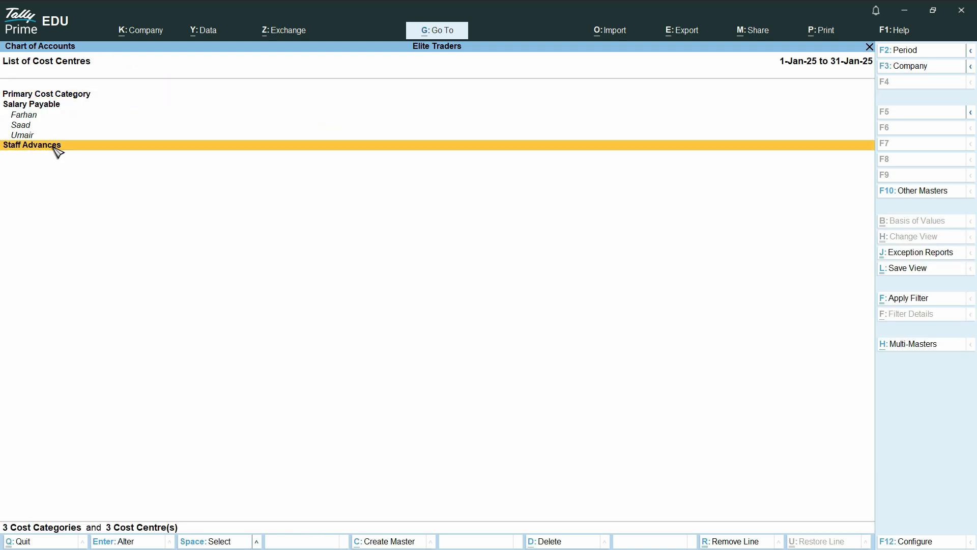
{"action": "key", "text": "Escape"}
{"action": "key", "text": "Escape"}
{"action": "left_click", "coordinate": [913, 348]}
{"action": "key", "text": "Return"}
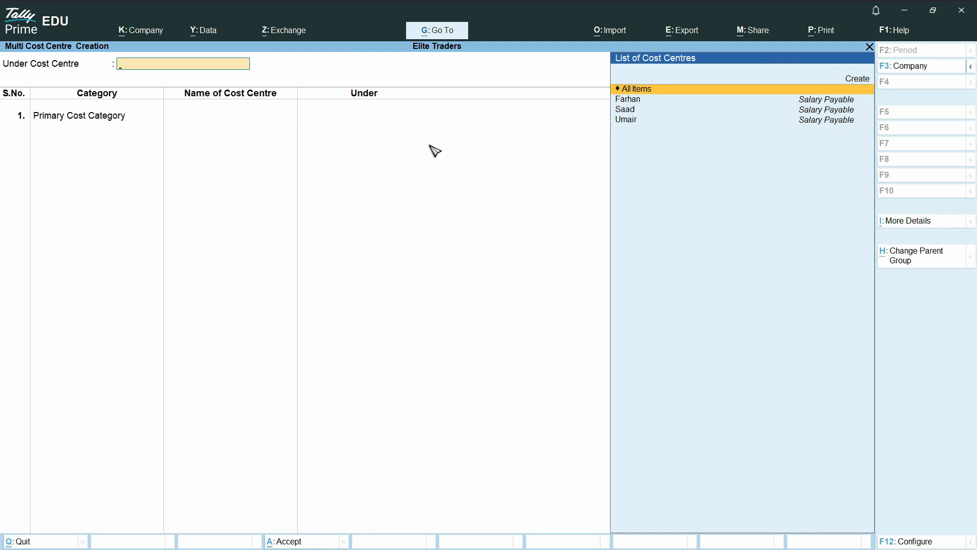
Set the category to Staff Advances and add the first employee's cost centre under Primary.
{"action": "left_click", "coordinate": [643, 92]}
{"action": "key", "text": "BackSpace"}
{"action": "type", "text": "Staf"}
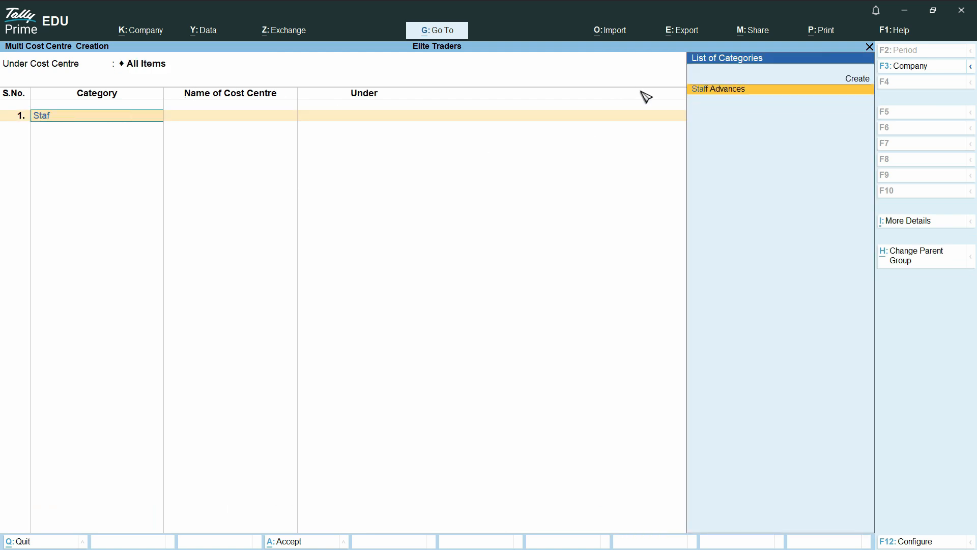
{"action": "key", "text": "Return"}
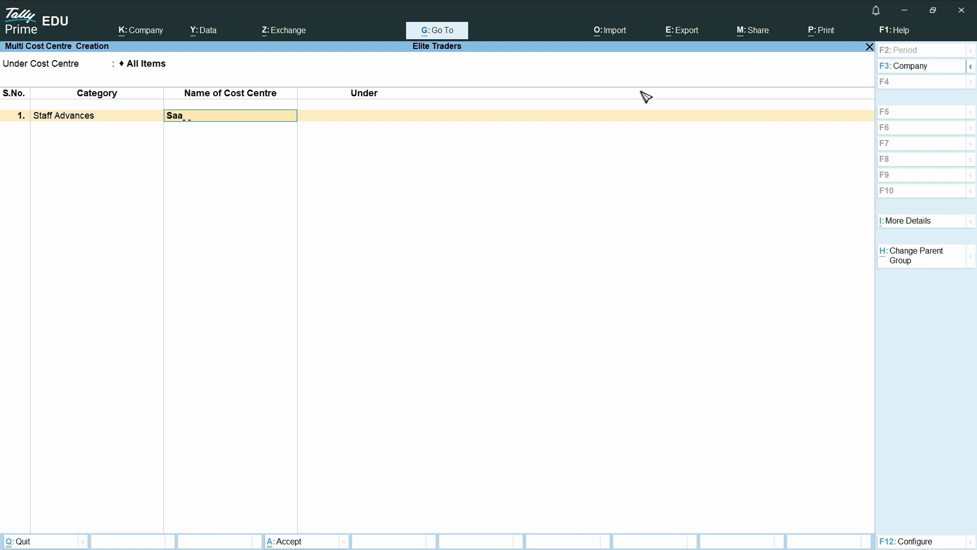
{"action": "key", "text": "Return"}
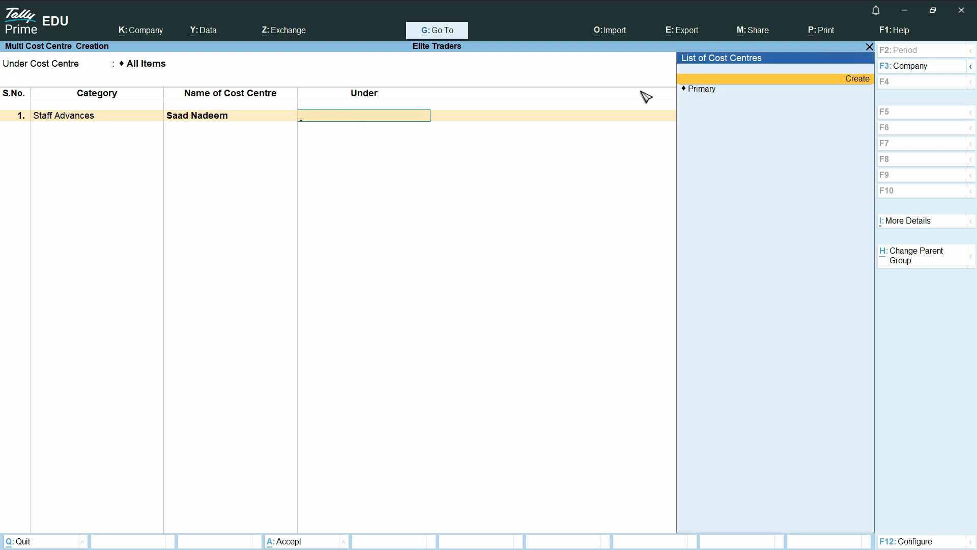
{"action": "key", "text": "Down"}
{"action": "key", "text": "Return"}
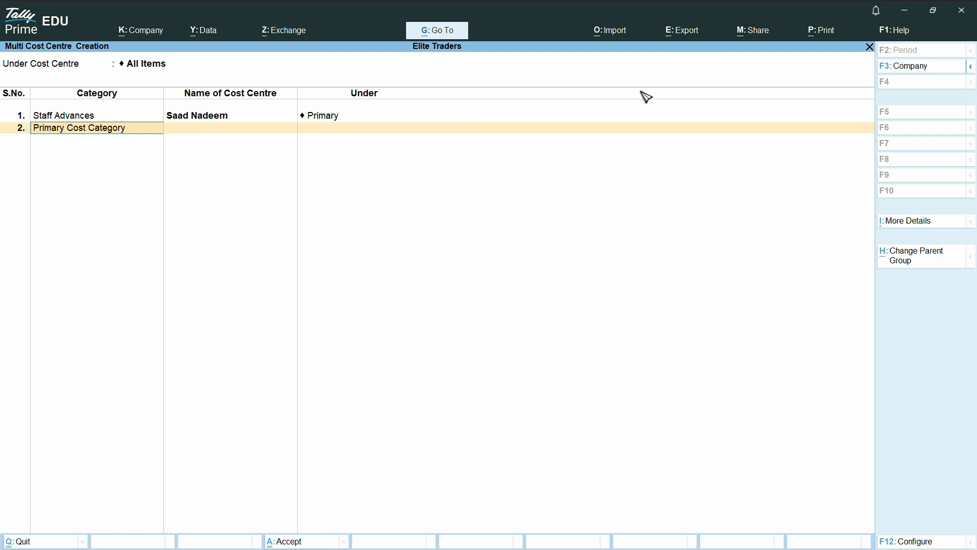
Add the second and third employee cost centres under Staff Advances, each under Primary.
{"action": "type", "text": "Staf"}
{"action": "key", "text": "Return"}
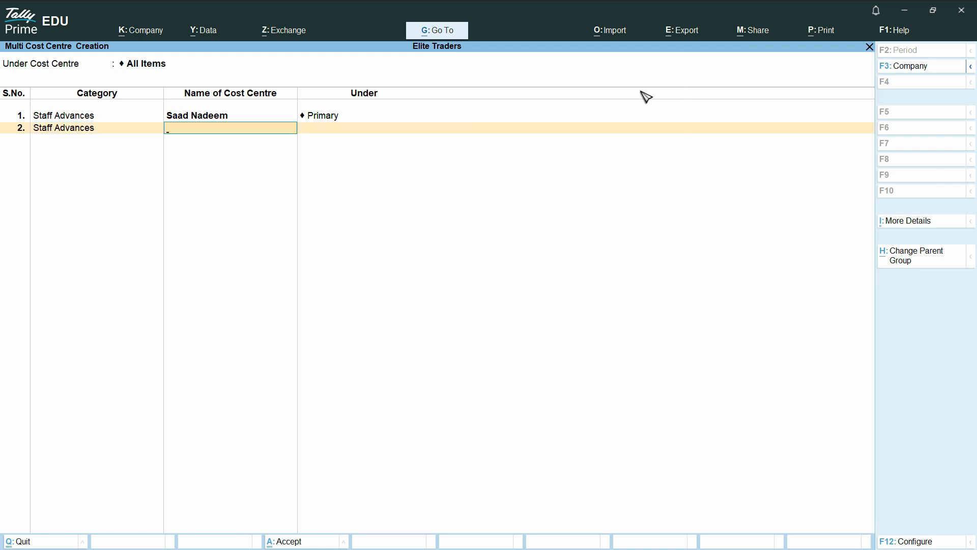
{"action": "key", "text": "Return"}
{"action": "key", "text": "Return"}
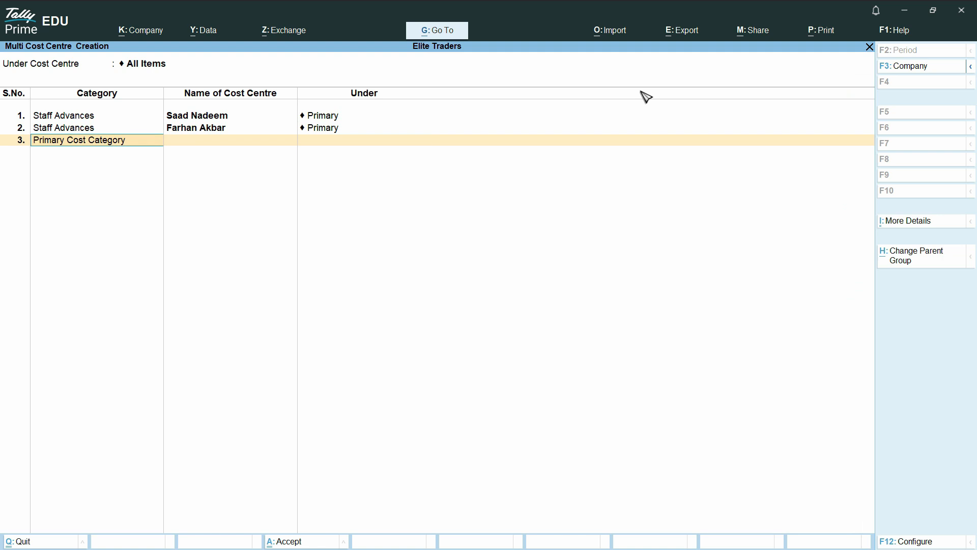
{"action": "type", "text": "Staf"}
{"action": "key", "text": "Return"}
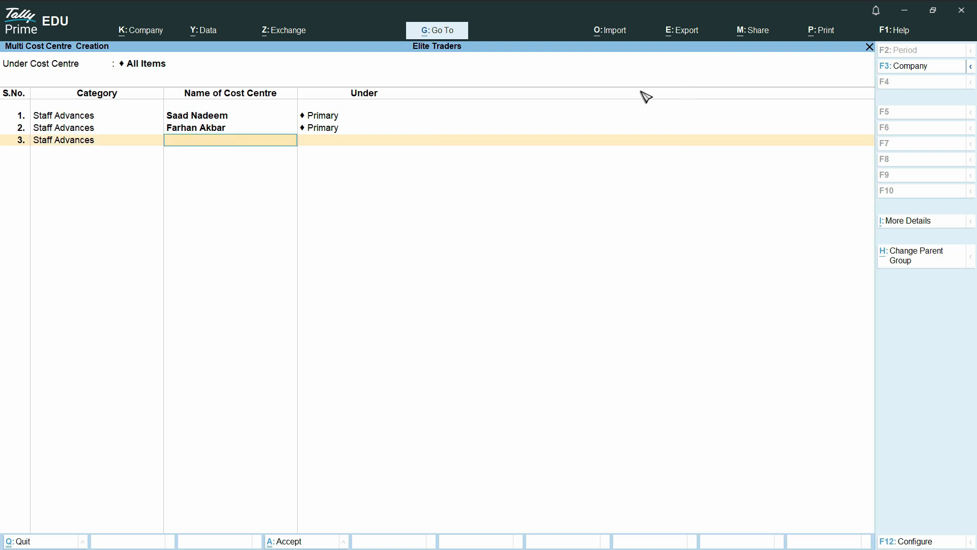
{"action": "key", "text": "Return"}
{"action": "key", "text": "Return"}
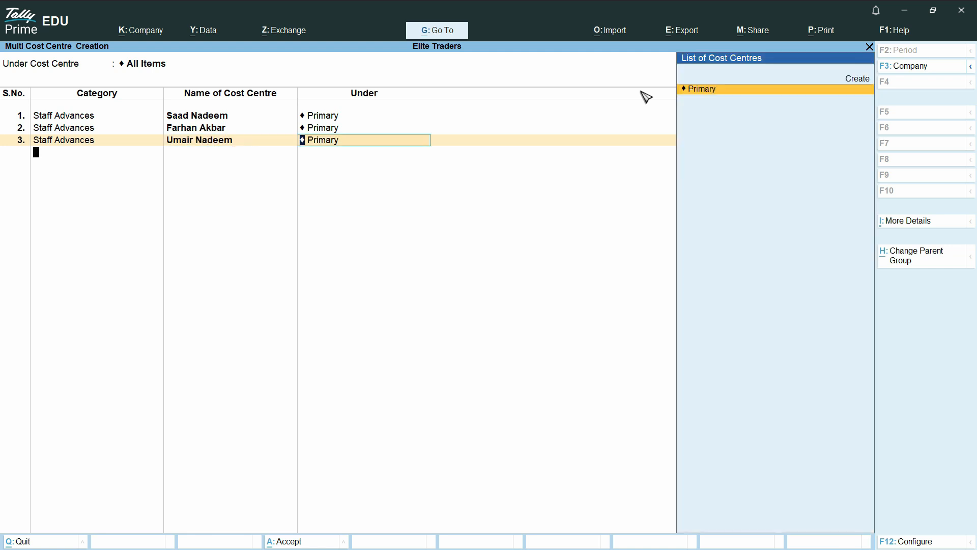
{"action": "key", "text": "ctrl"}
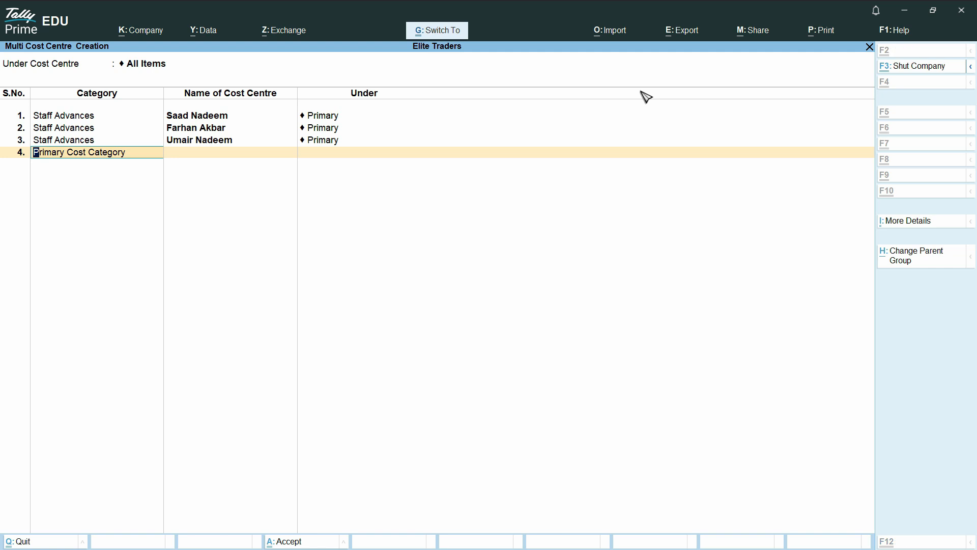
Save the three Staff Advances cost centres and confirm all six appear in the List of Cost Centres.
{"action": "key", "text": "ctrl+a"}
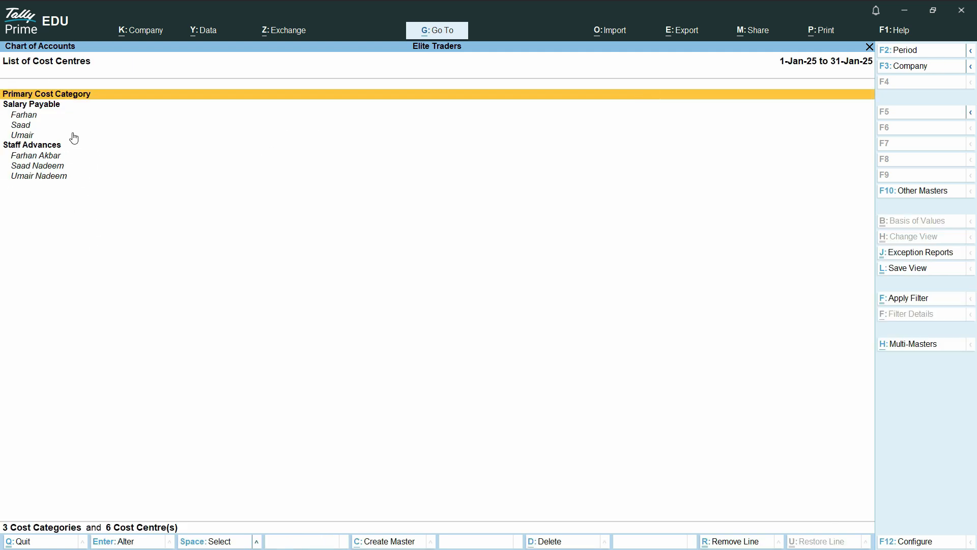
{"action": "left_click", "coordinate": [43, 107]}
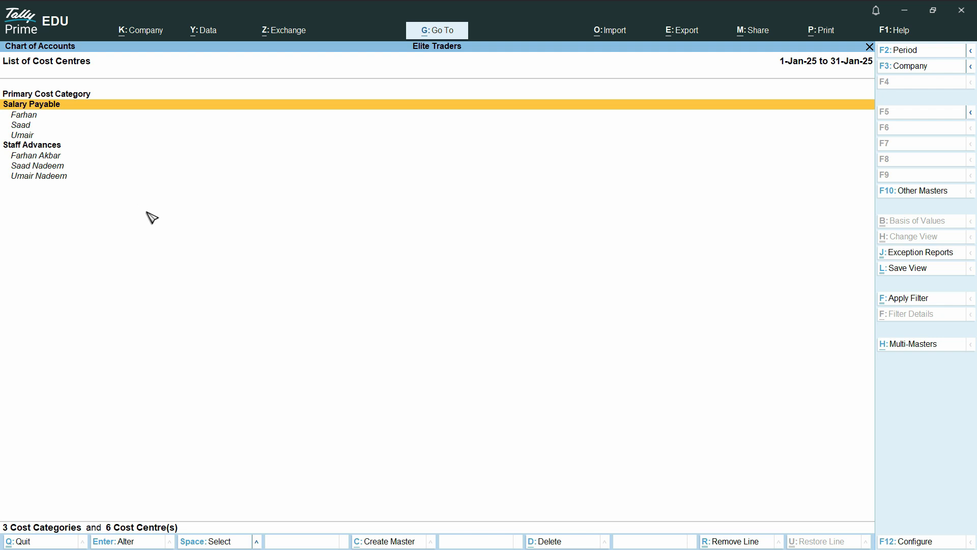
{"action": "key", "text": "Escape"}
{"action": "key", "text": "Escape"}
{"action": "key", "text": "Escape"}
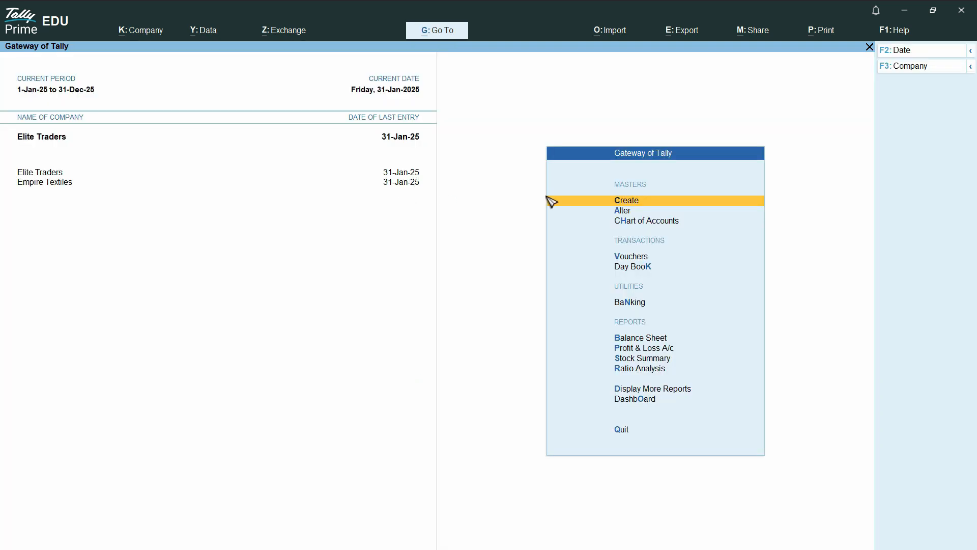
{"action": "left_click", "coordinate": [636, 203]}
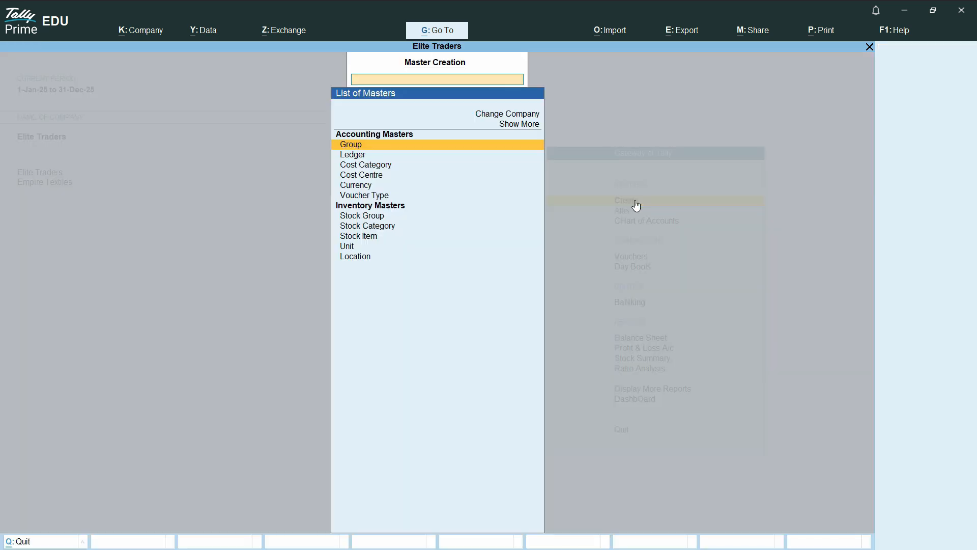
Set up the Staff Advances ledger under Current Assets with cost centre applicability set to Yes.
{"action": "left_click", "coordinate": [359, 156]}
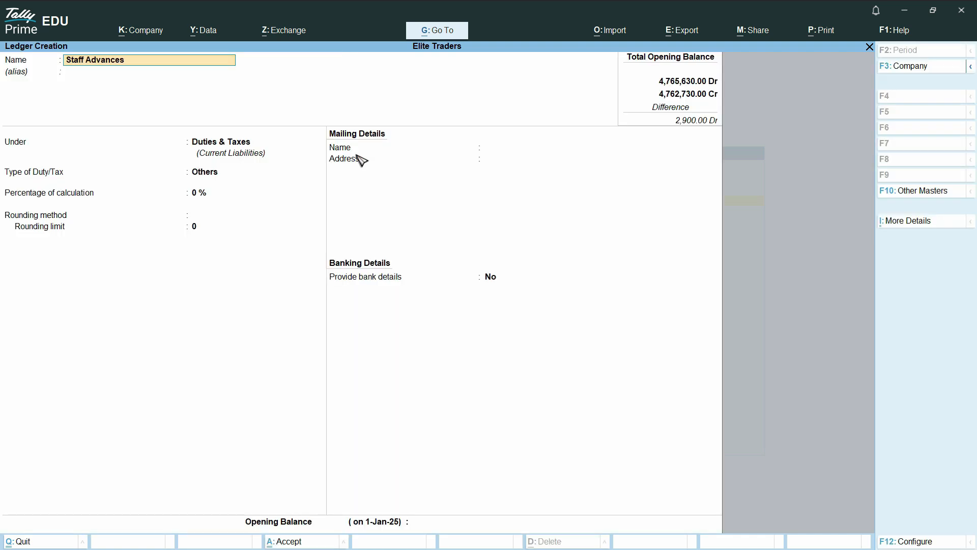
{"action": "key", "text": "Return"}
{"action": "key", "text": "Return"}
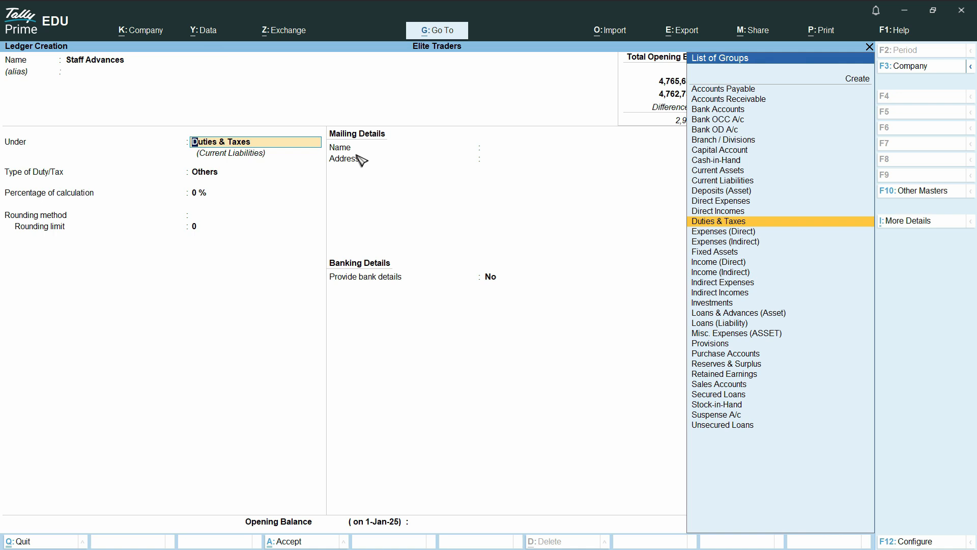
{"action": "type", "text": "Cu"}
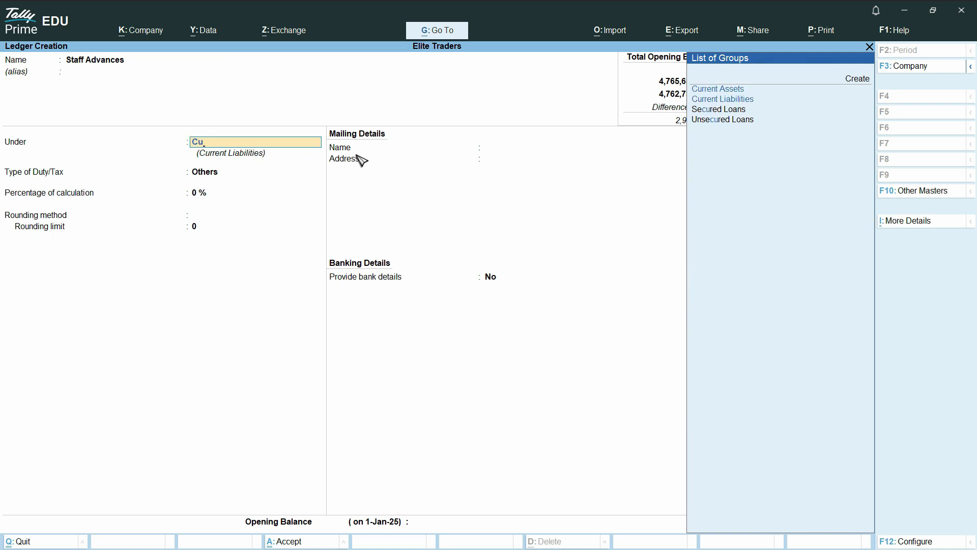
{"action": "key", "text": "Return"}
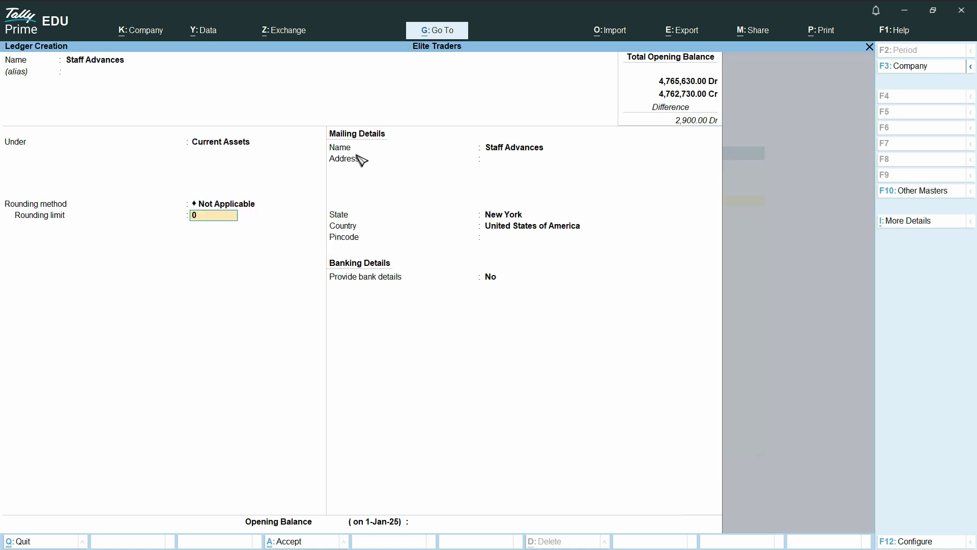
{"action": "left_click", "coordinate": [918, 223]}
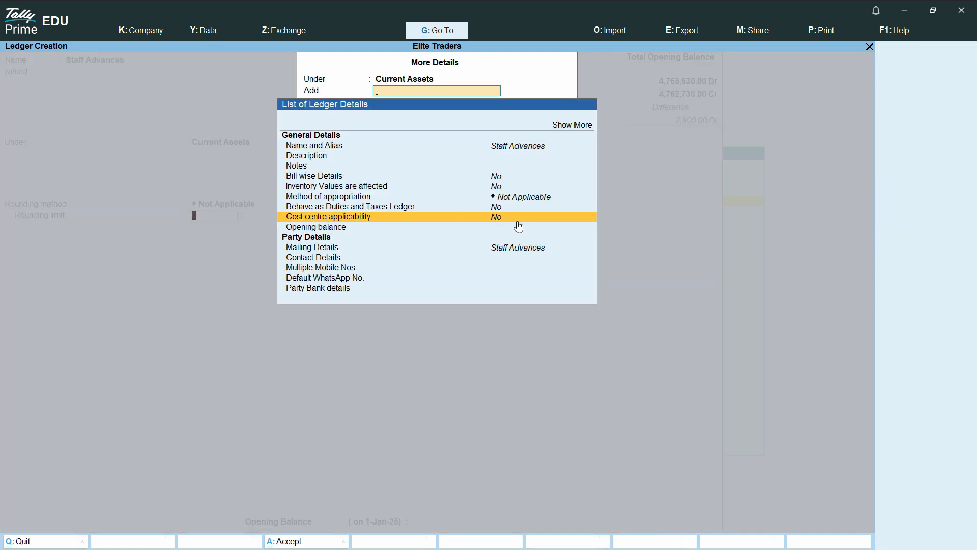
{"action": "key", "text": "Escape"}
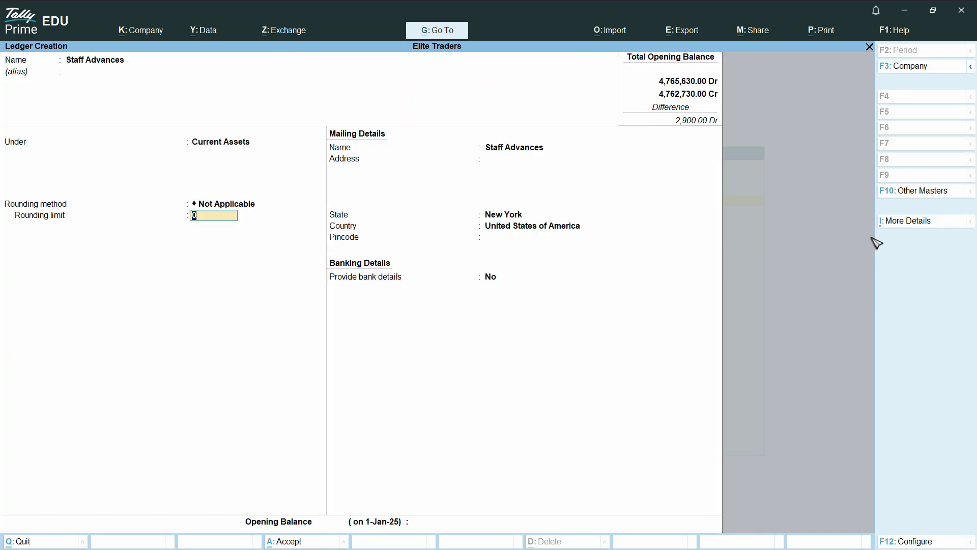
{"action": "left_click", "coordinate": [931, 228]}
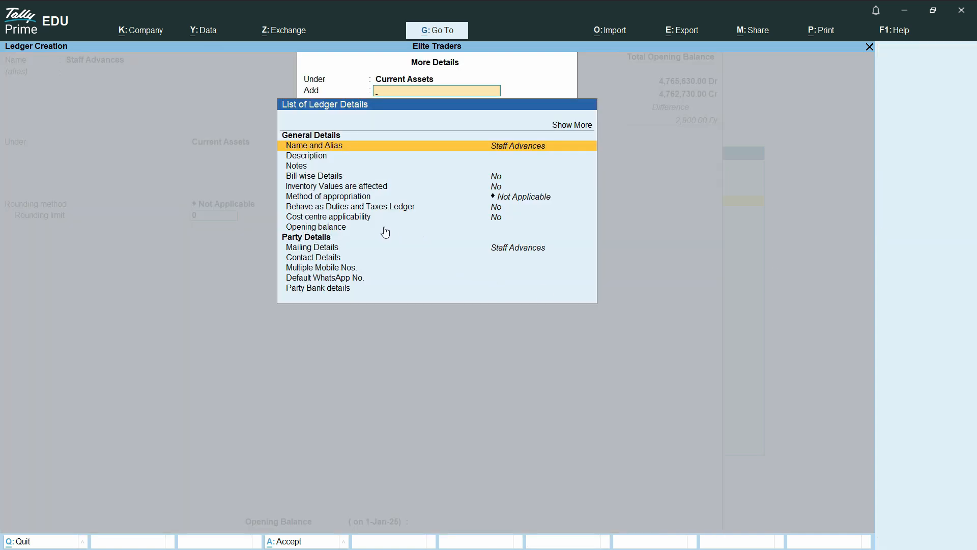
{"action": "left_click", "coordinate": [317, 219]}
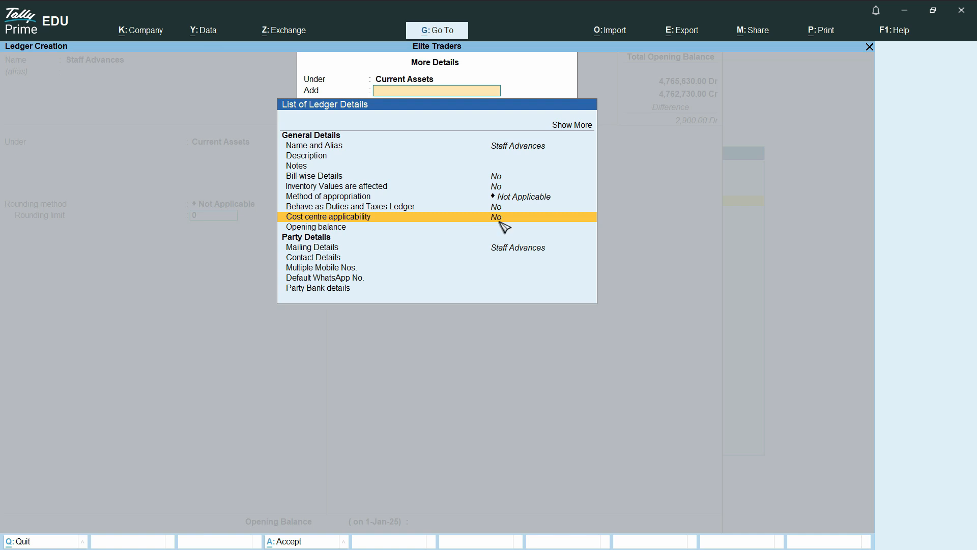
{"action": "key", "text": "Return"}
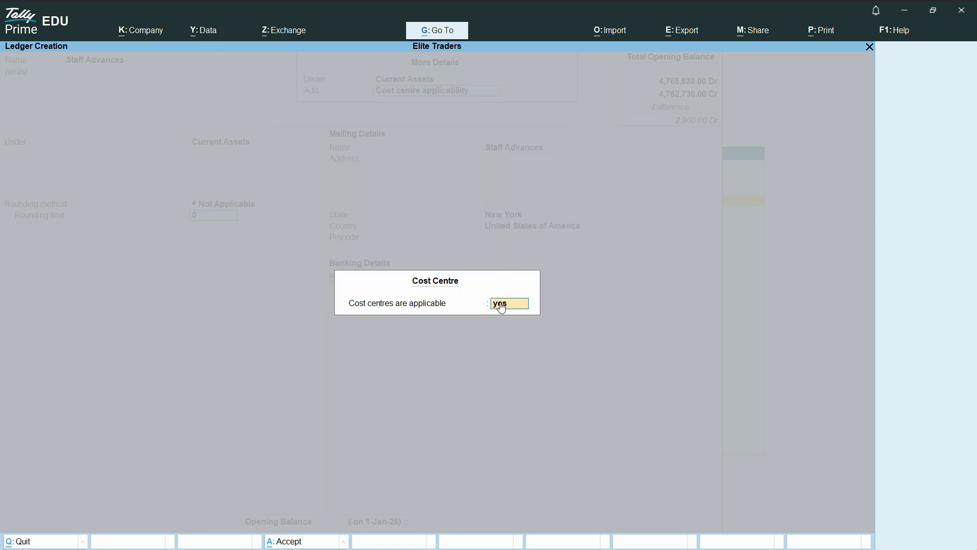
{"action": "left_click", "coordinate": [498, 303]}
{"action": "left_click", "coordinate": [912, 223]}
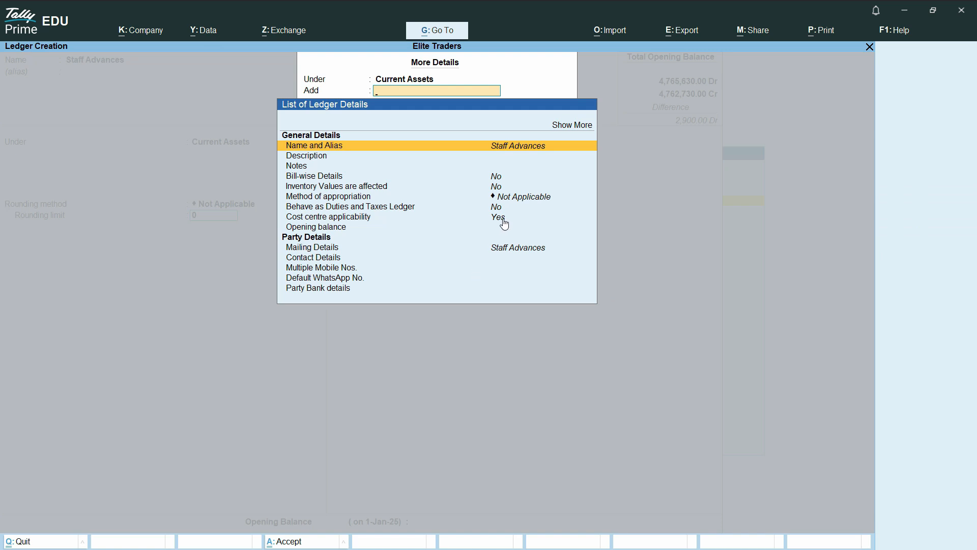
{"action": "key", "text": "Escape"}
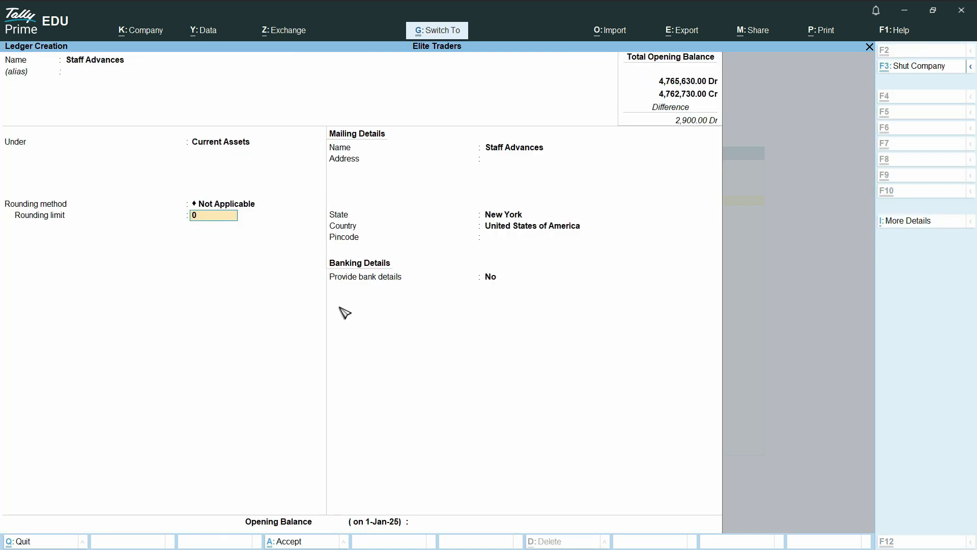
Save Staff Advances, then create the Salary Payable ledger under Current Liabilities with cost centres applicable.
{"action": "key", "text": "ctrl+a"}
{"action": "type", "text": "S"}
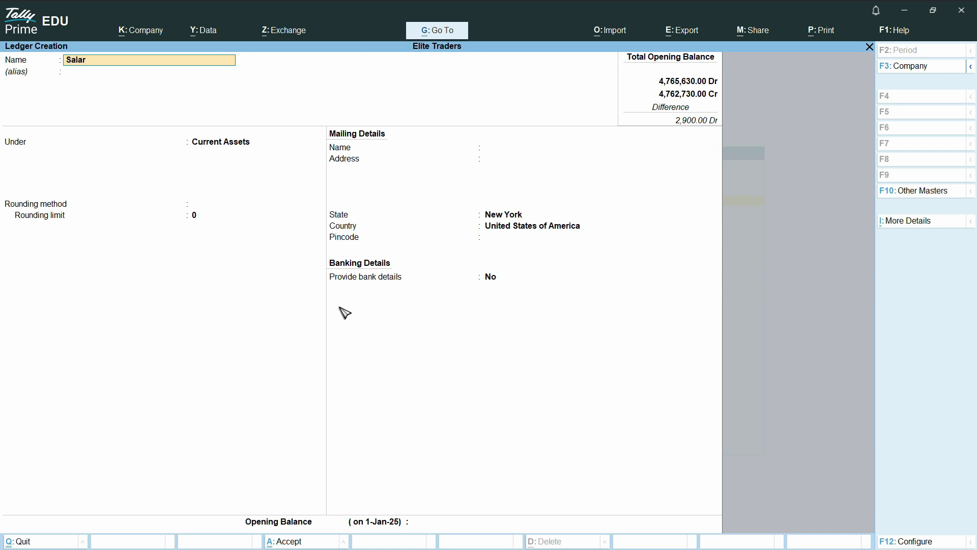
{"action": "type", "text": "alary Payable"}
{"action": "key", "text": "Return"}
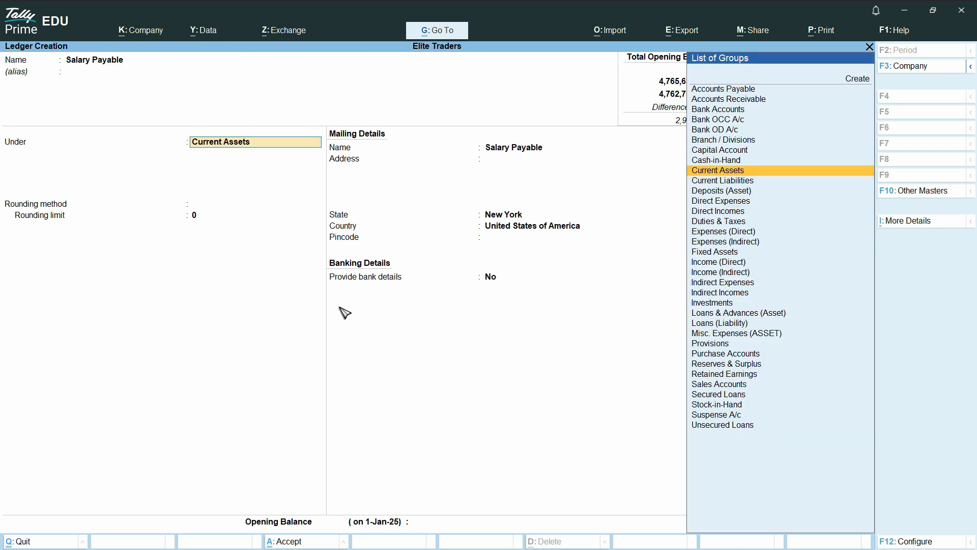
{"action": "type", "text": "Cu"}
{"action": "key", "text": "Down"}
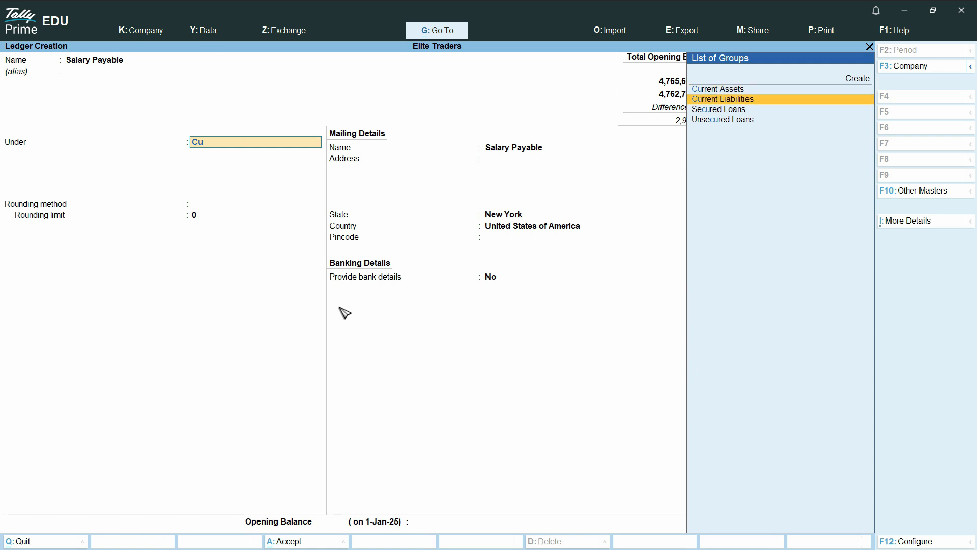
{"action": "key", "text": "Return"}
{"action": "key", "text": "Return"}
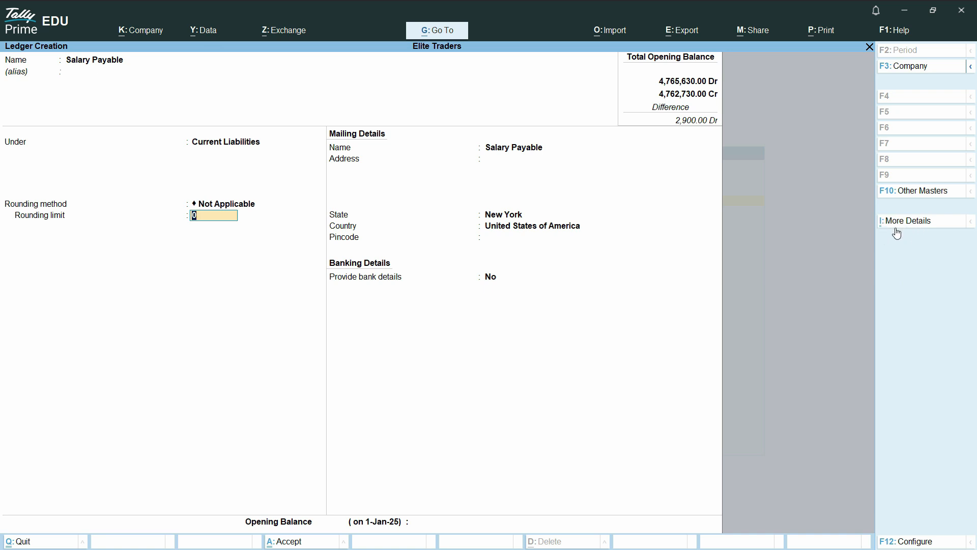
{"action": "left_click", "coordinate": [917, 230]}
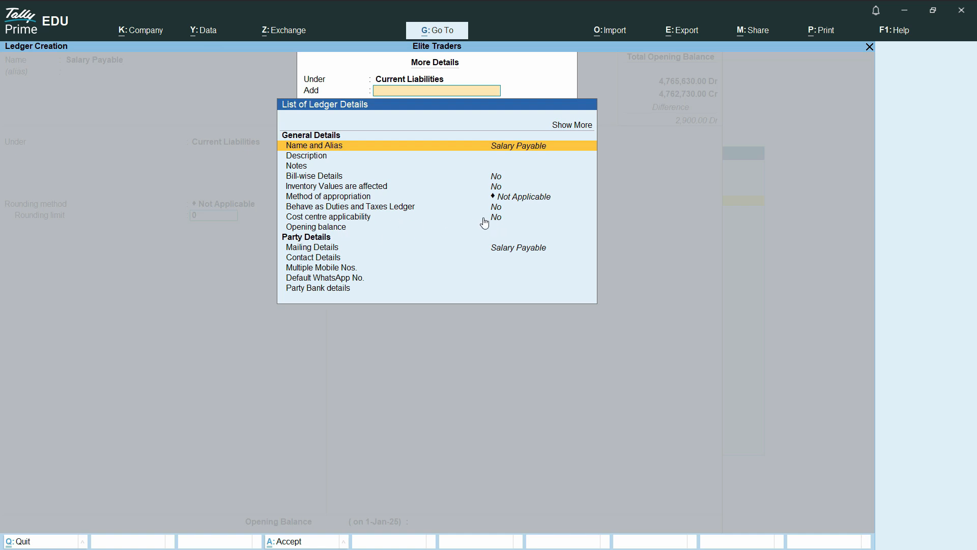
{"action": "left_click", "coordinate": [503, 220]}
{"action": "type", "text": "y"}
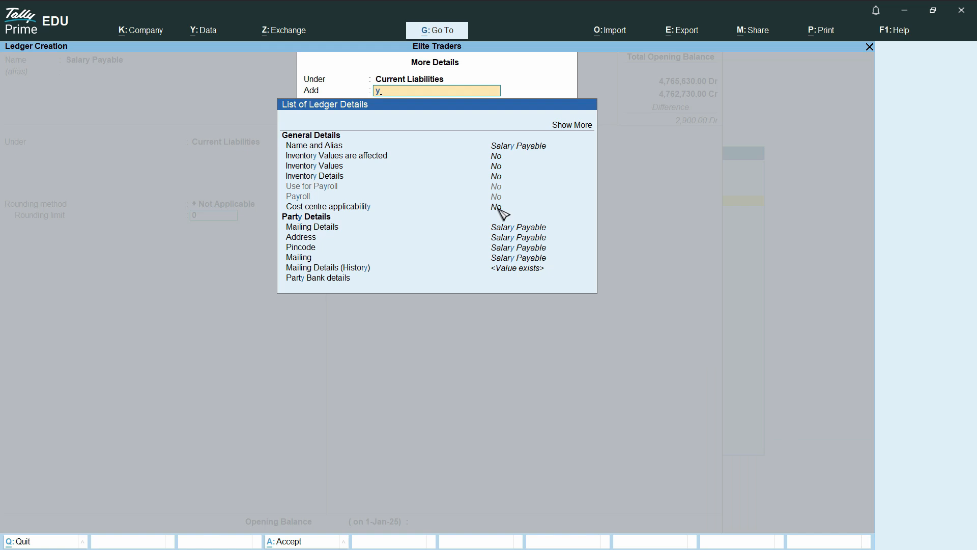
{"action": "left_click", "coordinate": [499, 212]}
{"action": "type", "text": "yes"}
{"action": "key", "text": "Return"}
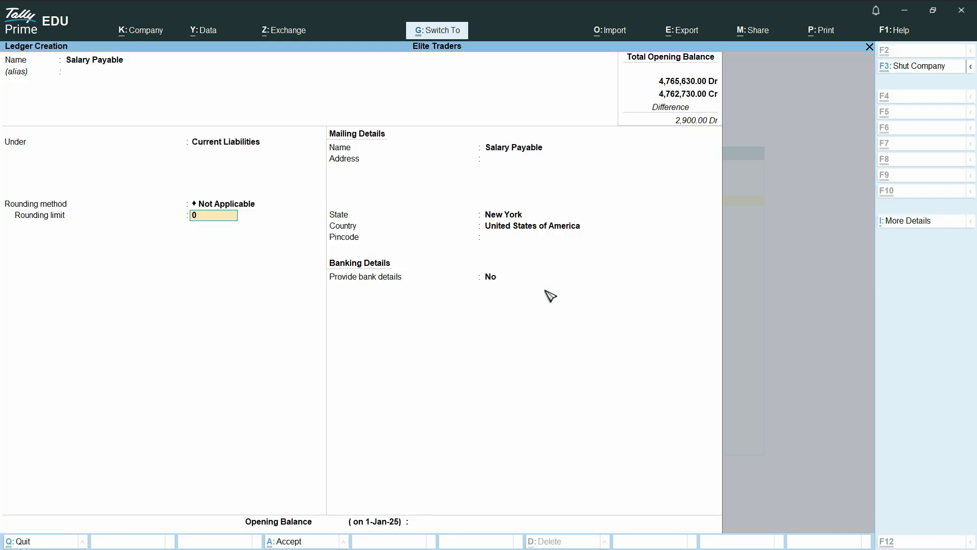
{"action": "key", "text": "ctrl+a"}
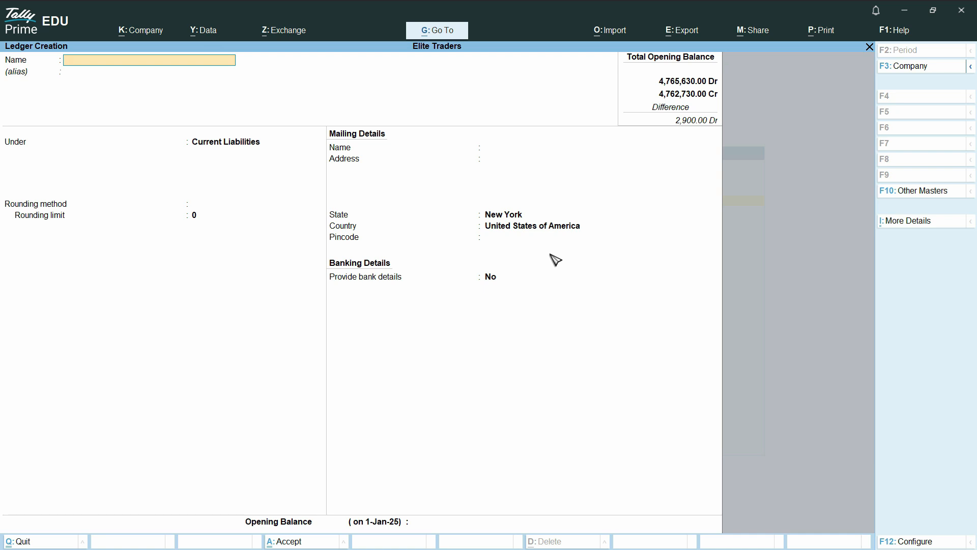
Return to the Gateway and open a blank Payment voucher, No. 7 dated 31-Jan-25.
{"action": "key", "text": "Escape"}
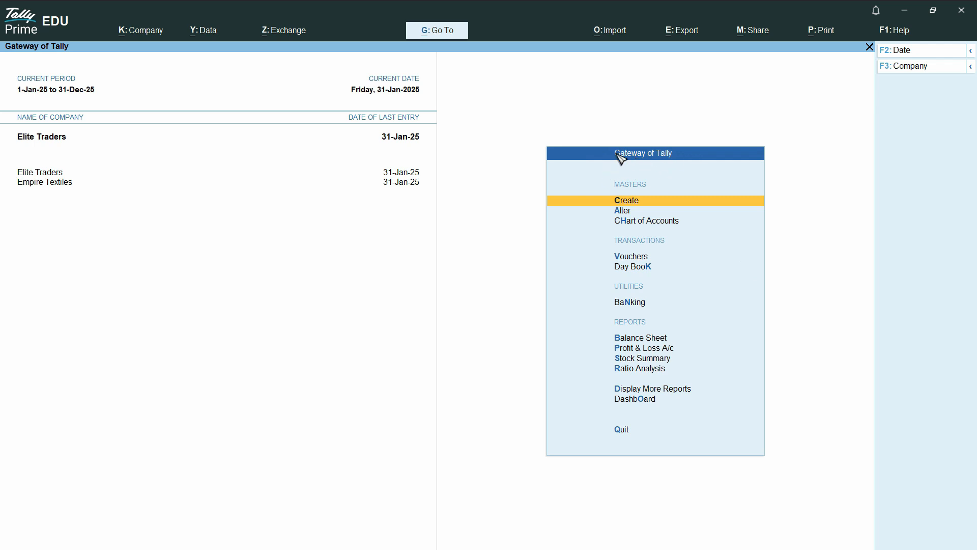
{"action": "left_click", "coordinate": [632, 257]}
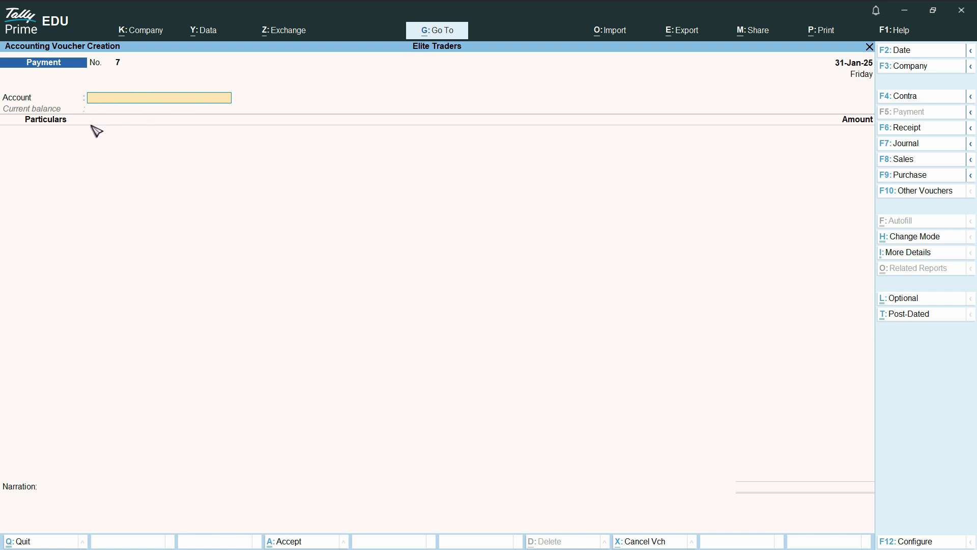
Pay 500 from Standard Charted Bank to the Staff Advances ledger.
{"action": "key", "text": "Return"}
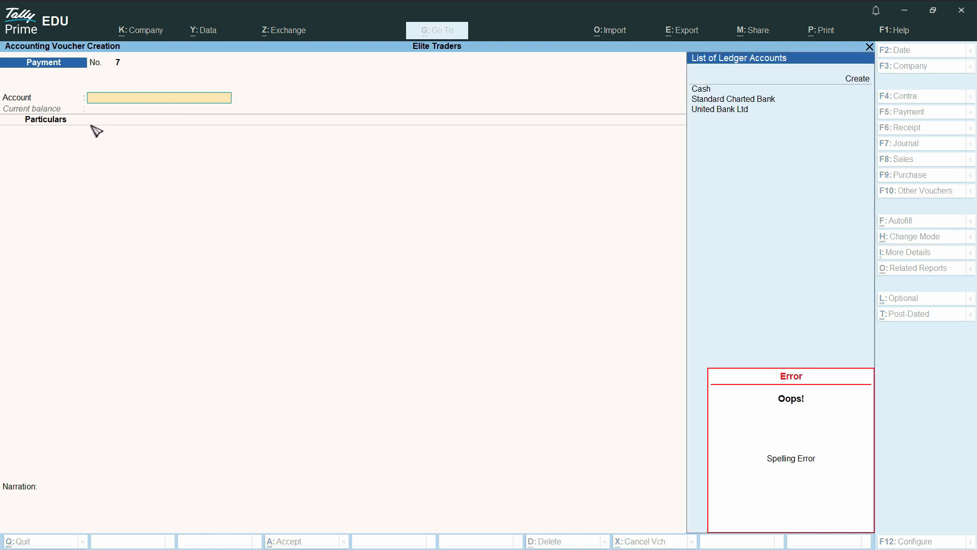
{"action": "key", "text": "Return"}
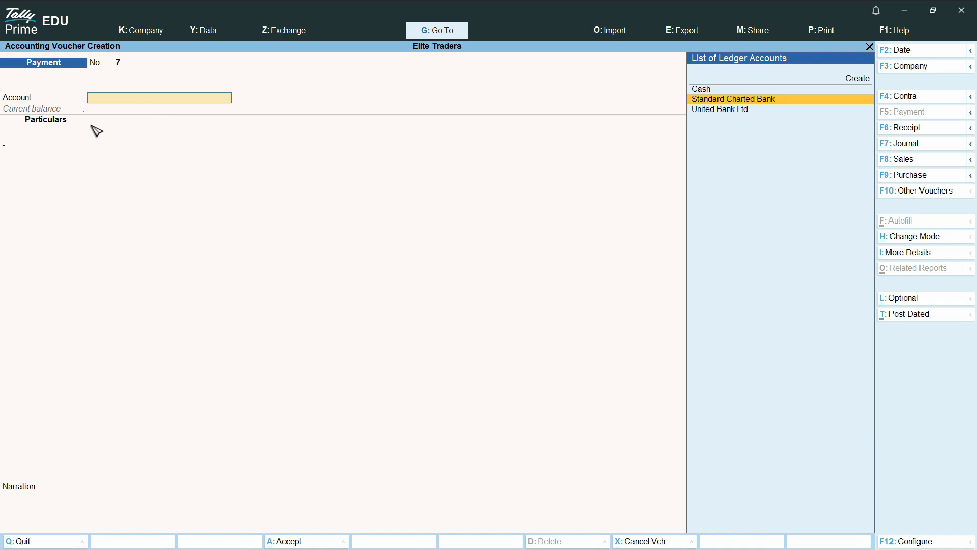
{"action": "key", "text": "Return"}
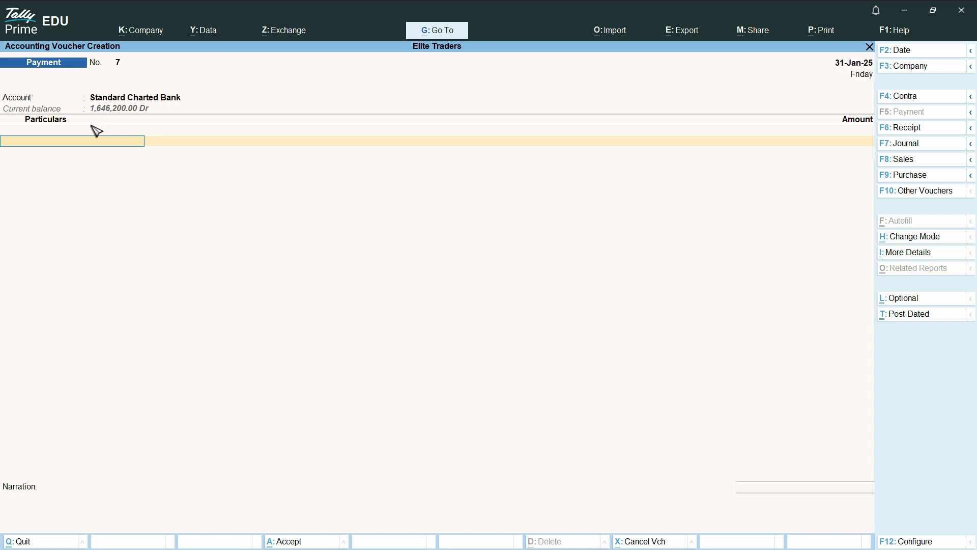
{"action": "type", "text": "Staf"}
{"action": "key", "text": "Return"}
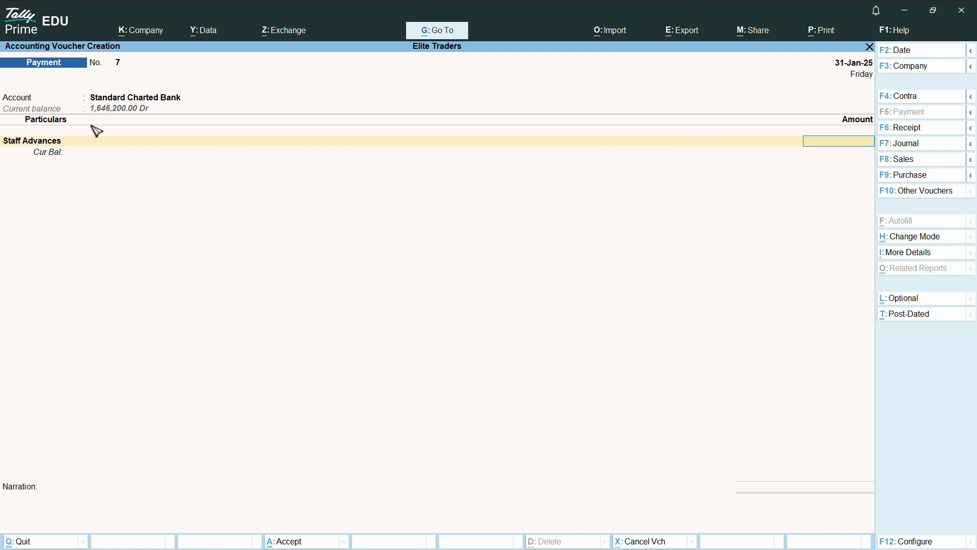
{"action": "type", "text": "500"}
{"action": "key", "text": "Return"}
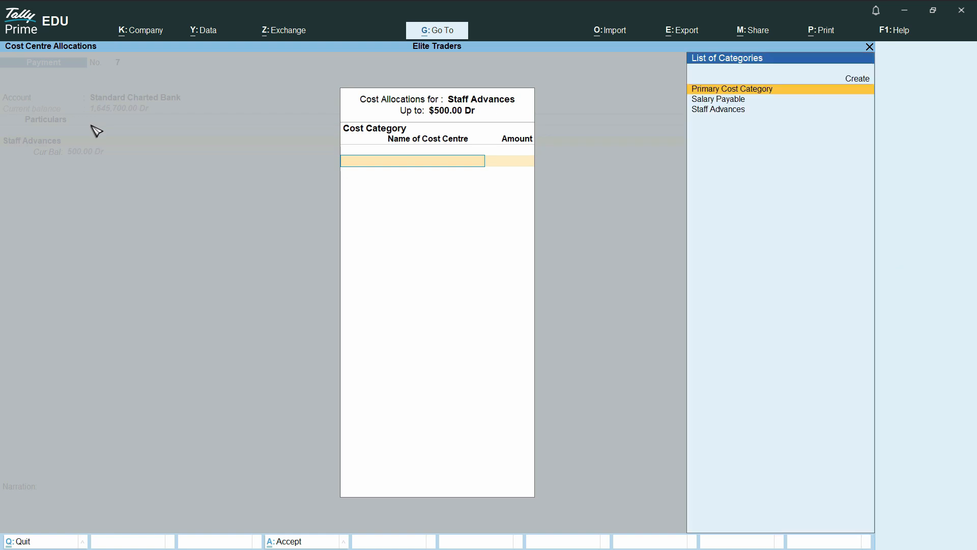
Allocate the 500.00 to the first employee's cost centre under the Staff Advances category.
{"action": "key", "text": "Down"}
{"action": "key", "text": "Down"}
{"action": "key", "text": "Return"}
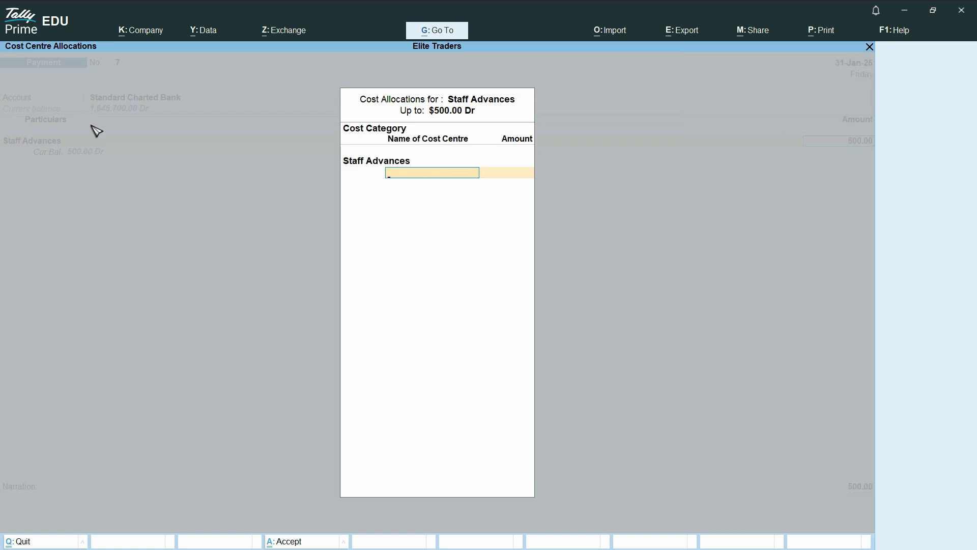
{"action": "type", "text": "Farh"}
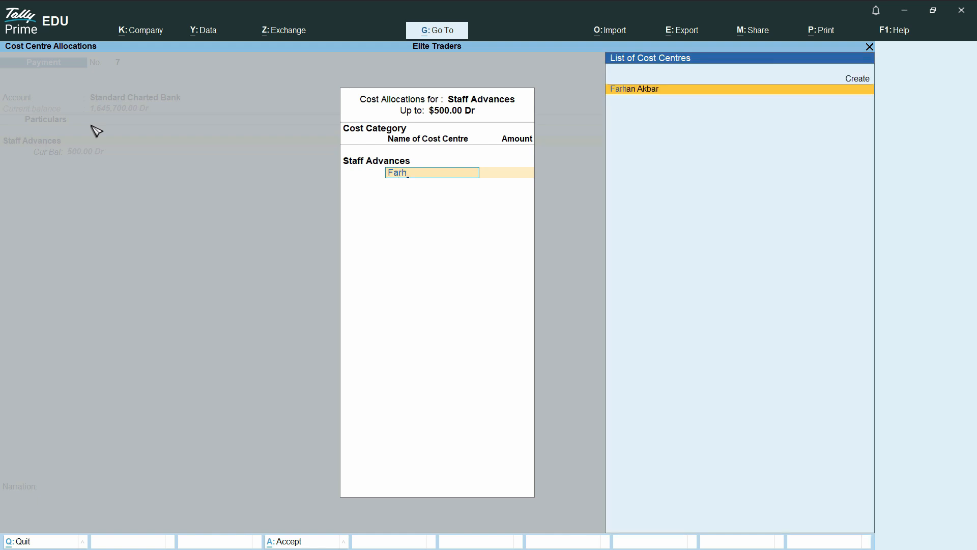
{"action": "key", "text": "Return"}
{"action": "key", "text": "Return"}
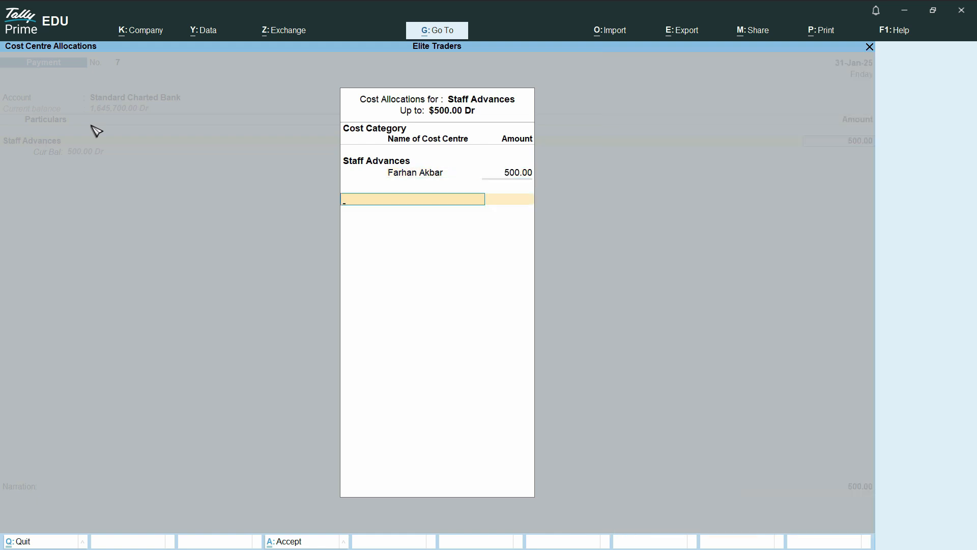
{"action": "key", "text": "Return"}
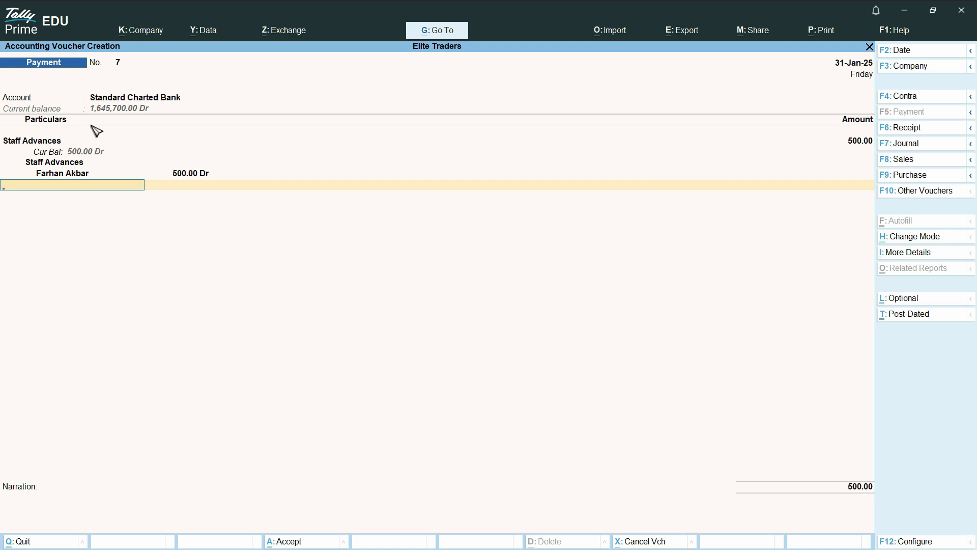
{"action": "key", "text": "Return"}
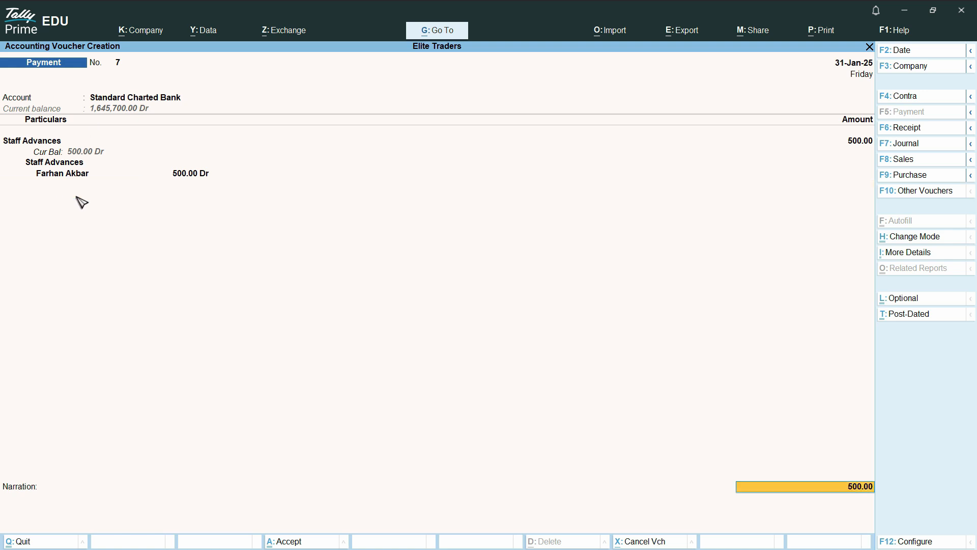
{"action": "key", "text": "Return"}
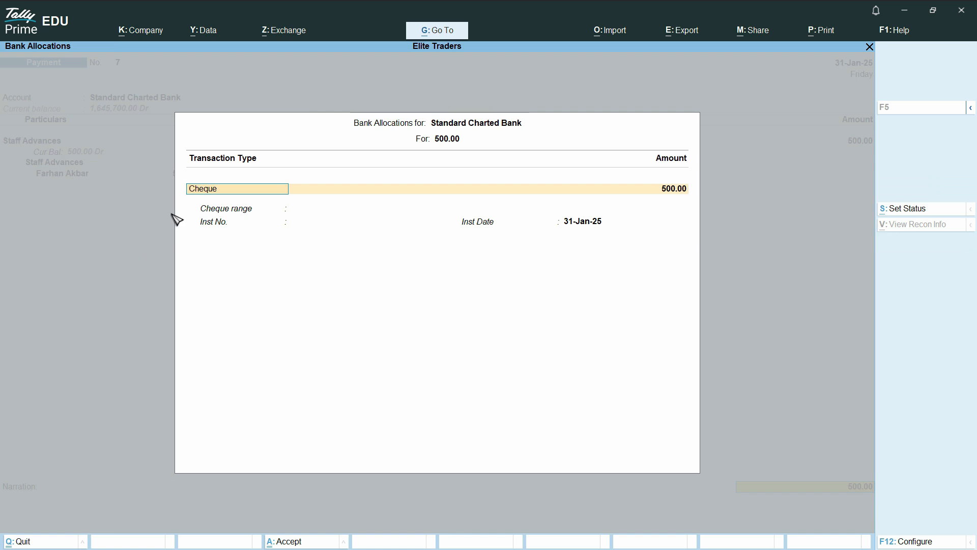
Mark the payment as a cheque, add the January staff-advance narration, and save voucher 7.
{"action": "key", "text": "Return"}
{"action": "key", "text": "Return"}
{"action": "key", "text": "Return"}
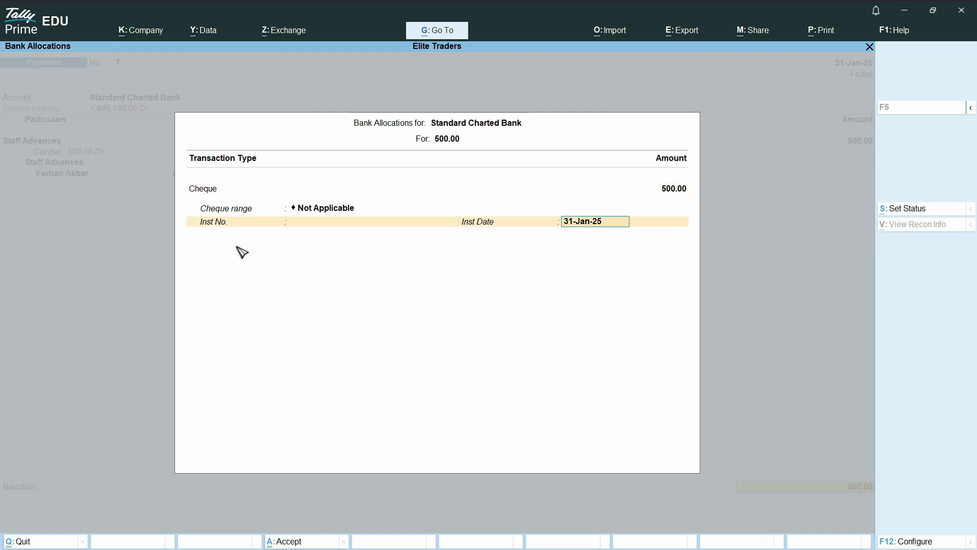
{"action": "key", "text": "Return"}
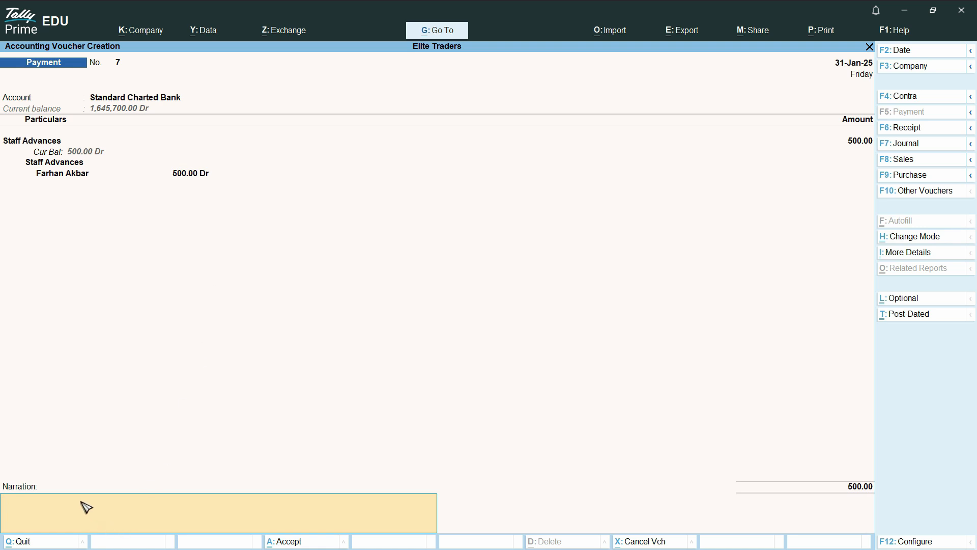
{"action": "type", "text": "Staff Advances By Farhan fmo Jan"}
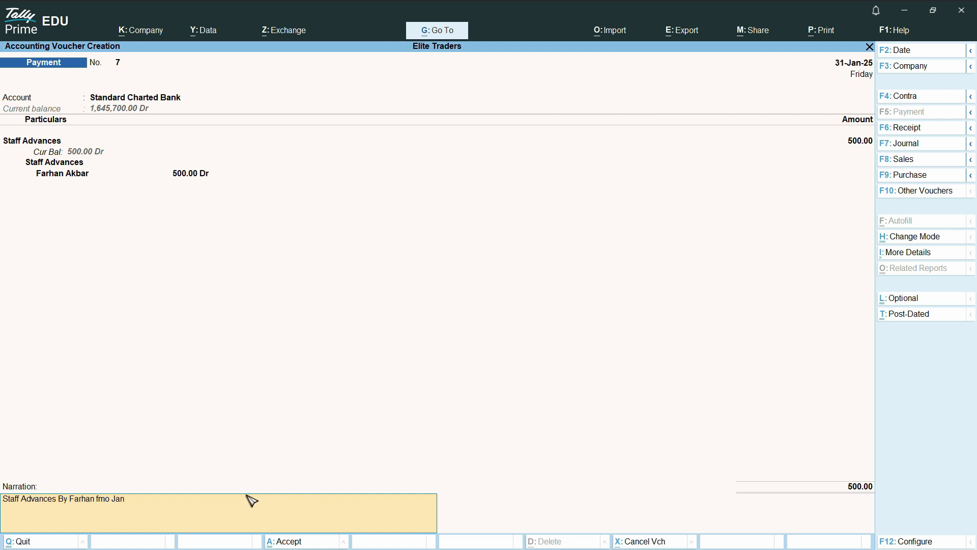
{"action": "key", "text": "ctrl"}
{"action": "key", "text": "ctrl+a"}
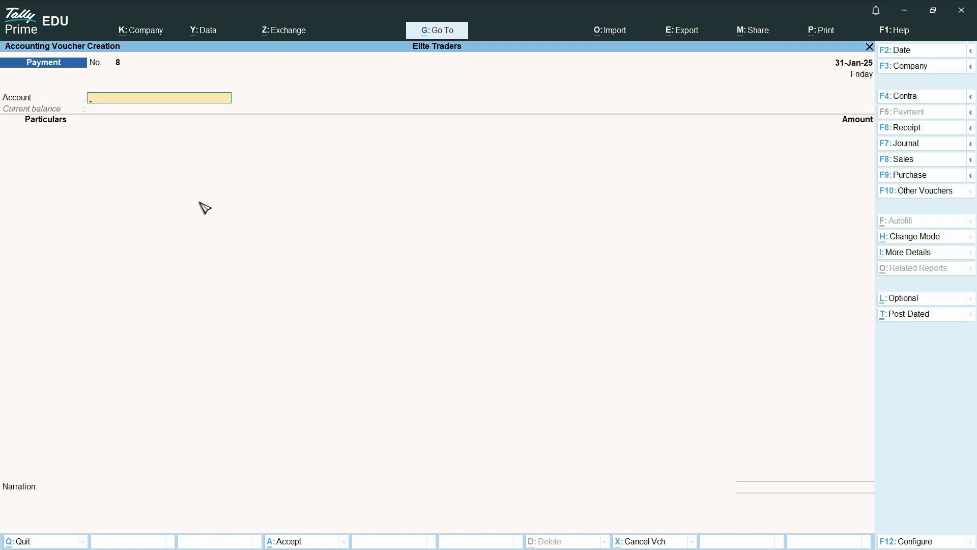
Pay 300 from Cash to the Staff Advances ledger.
{"action": "type", "text": "ca"}
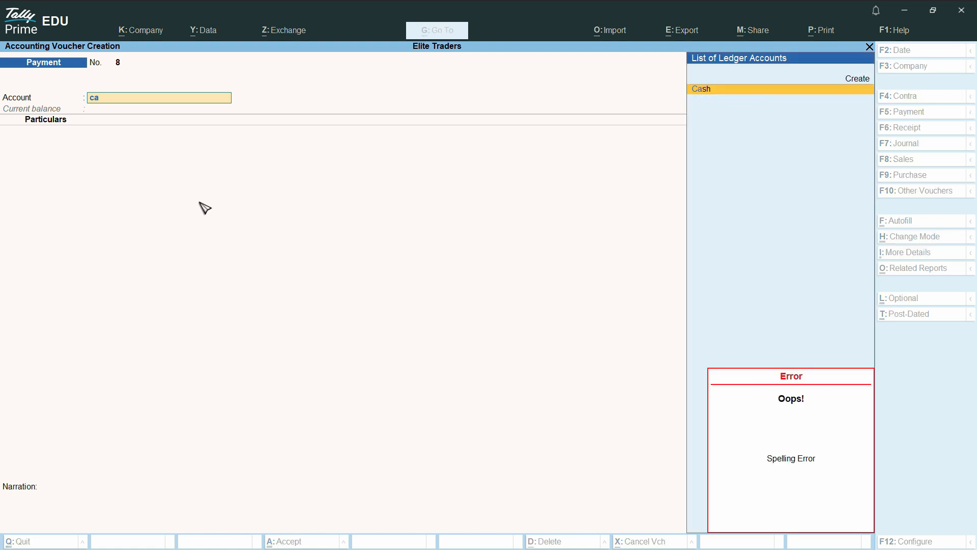
{"action": "key", "text": "Return"}
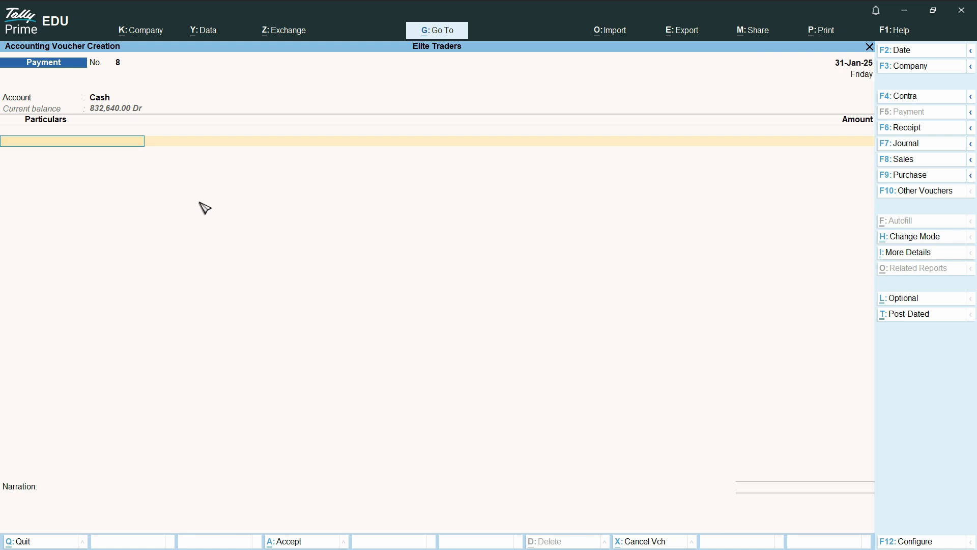
{"action": "type", "text": "Staf"}
{"action": "key", "text": "Return"}
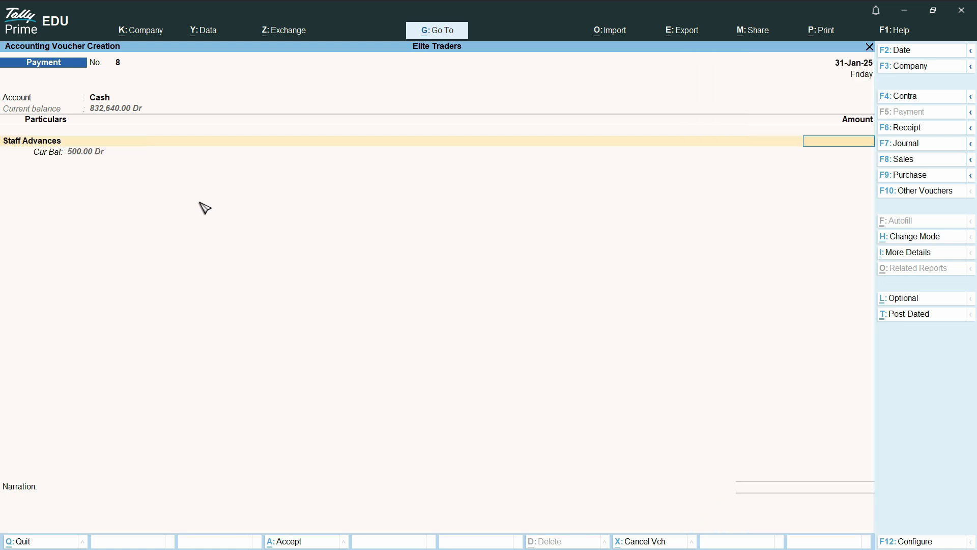
{"action": "type", "text": "300"}
{"action": "key", "text": "Return"}
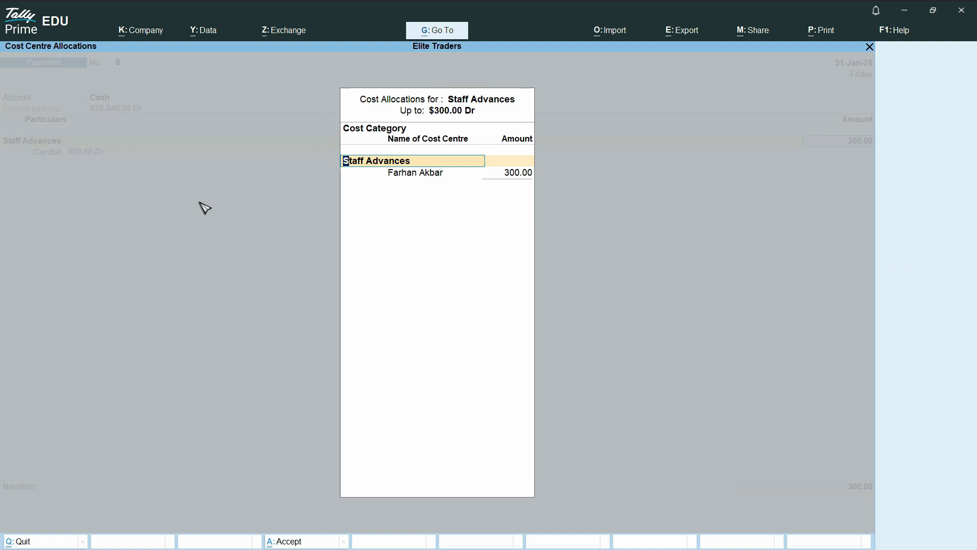
Allocate the 300 to the second employee, add the Jan 25 salary-advance narration, and save.
{"action": "key", "text": "Return"}
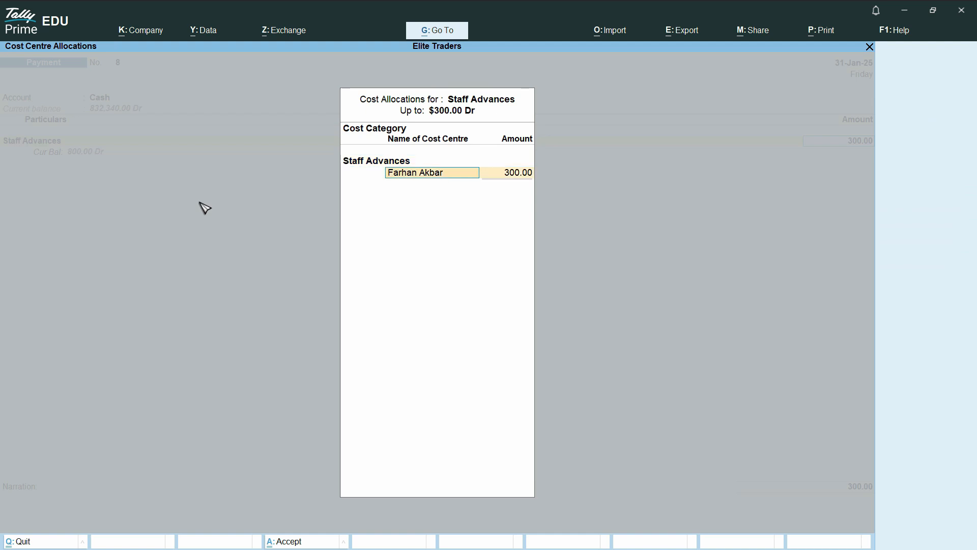
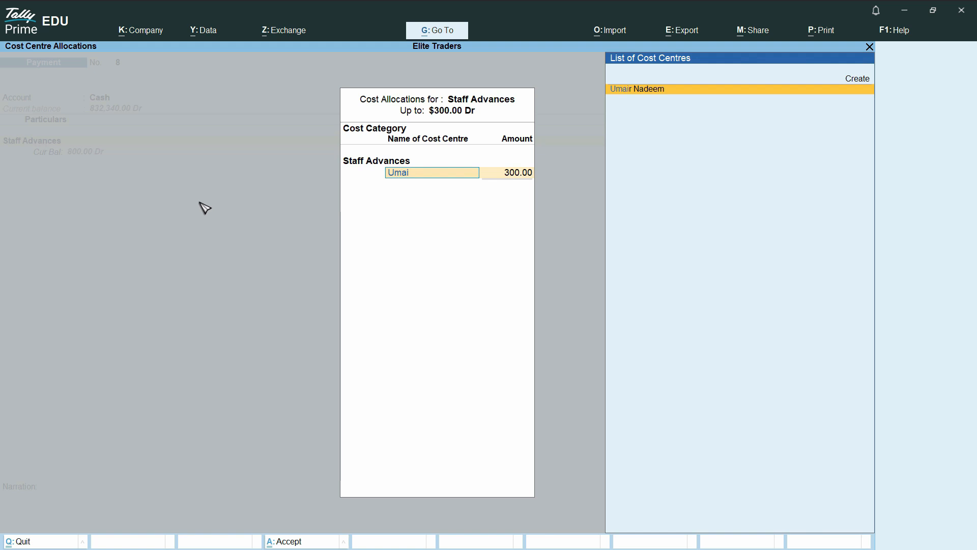
{"action": "key", "text": "Return"}
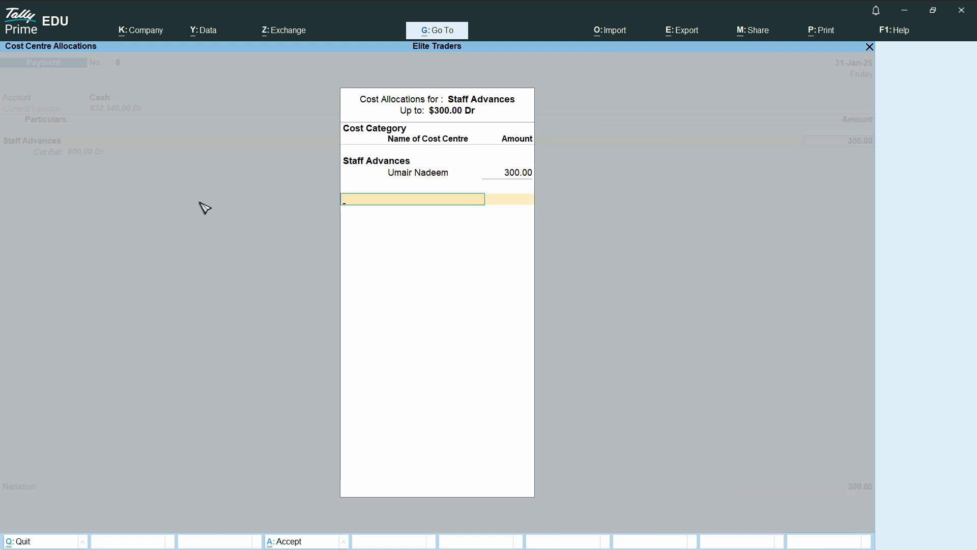
{"action": "key", "text": "Return"}
{"action": "key", "text": "Return"}
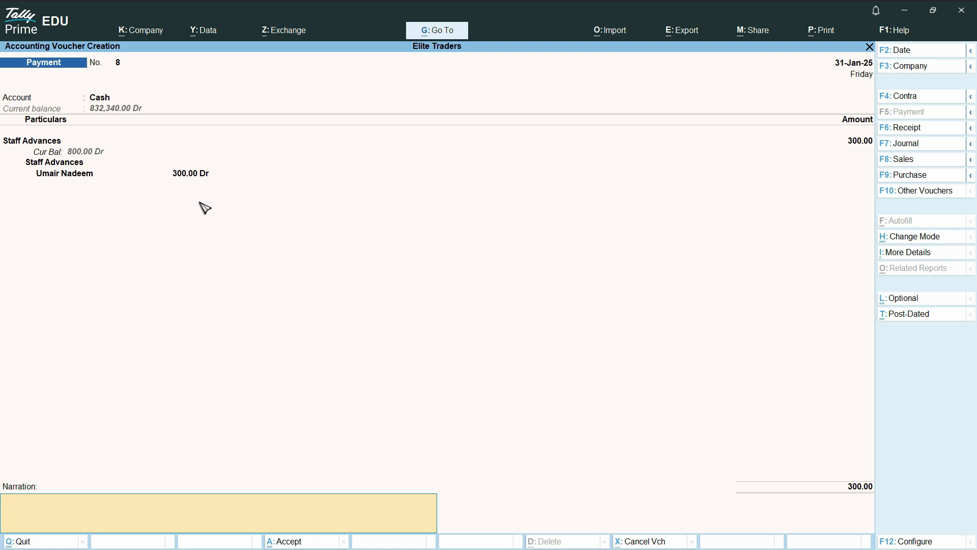
{"action": "type", "text": "Staff Advances Paid To umair Against Salary"}
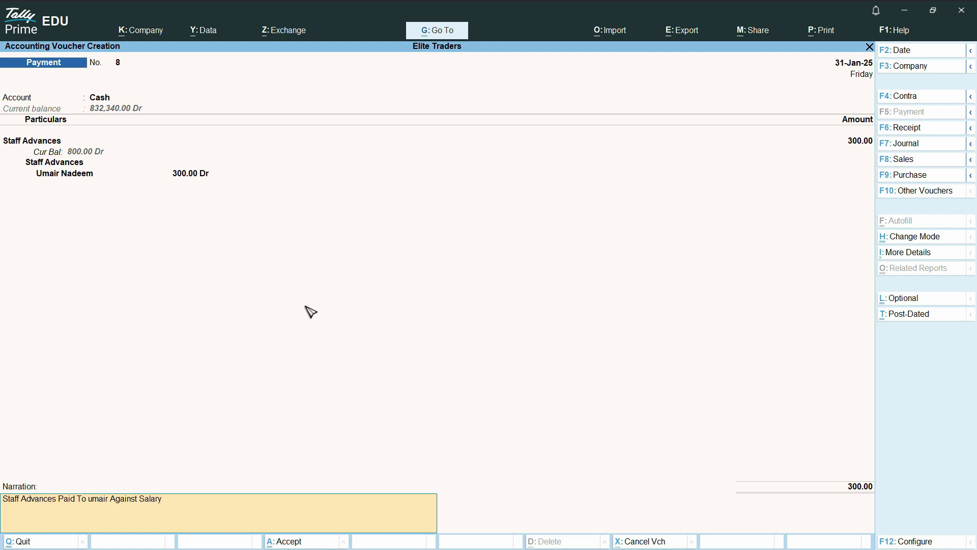
{"action": "type", "text": " Fmo Jan 25"}
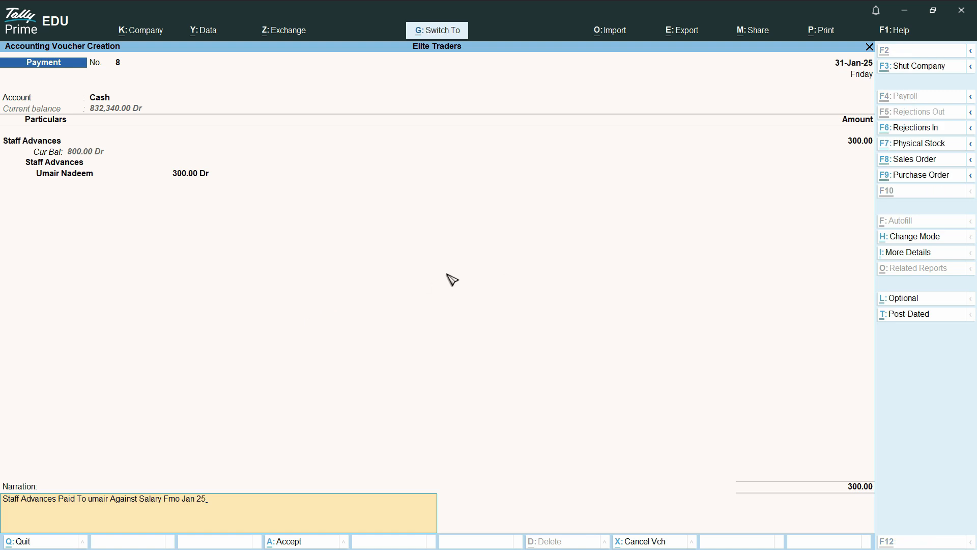
{"action": "key", "text": "ctrl+a"}
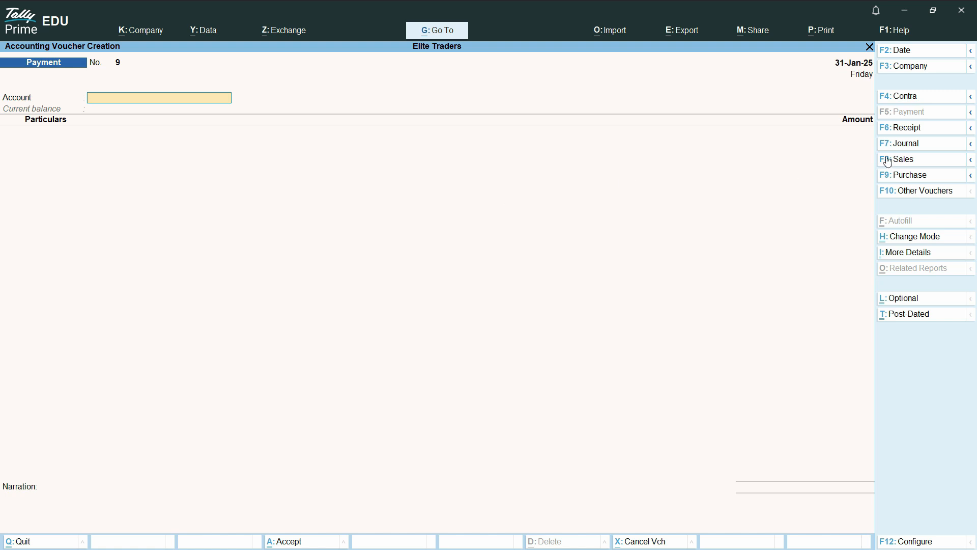
In a journal voucher, start creating a new ledger named Salary Expenses.
{"action": "left_click", "coordinate": [918, 147]}
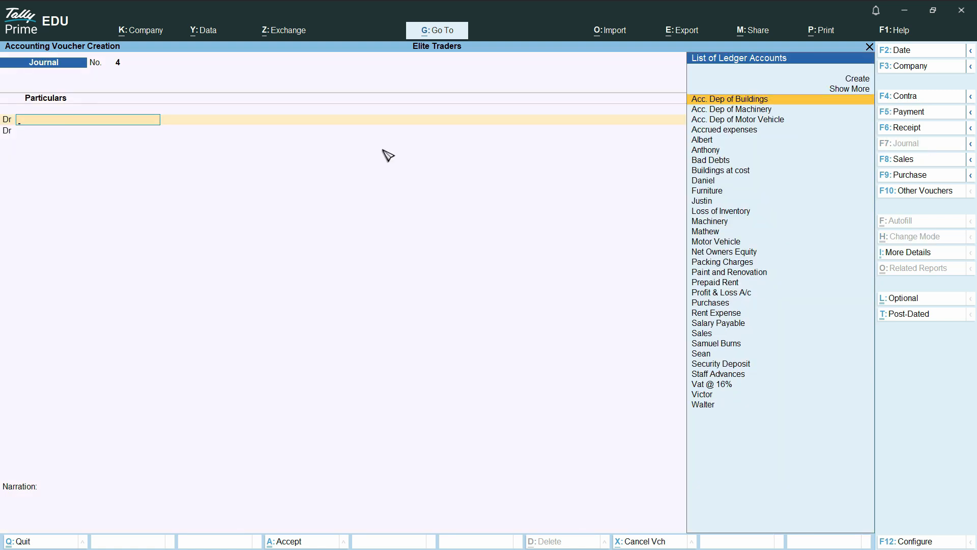
{"action": "type", "text": "Sala"}
{"action": "key", "text": "BackSpace"}
{"action": "key", "text": "BackSpace"}
{"action": "key", "text": "BackSpace"}
{"action": "key", "text": "BackSpace"}
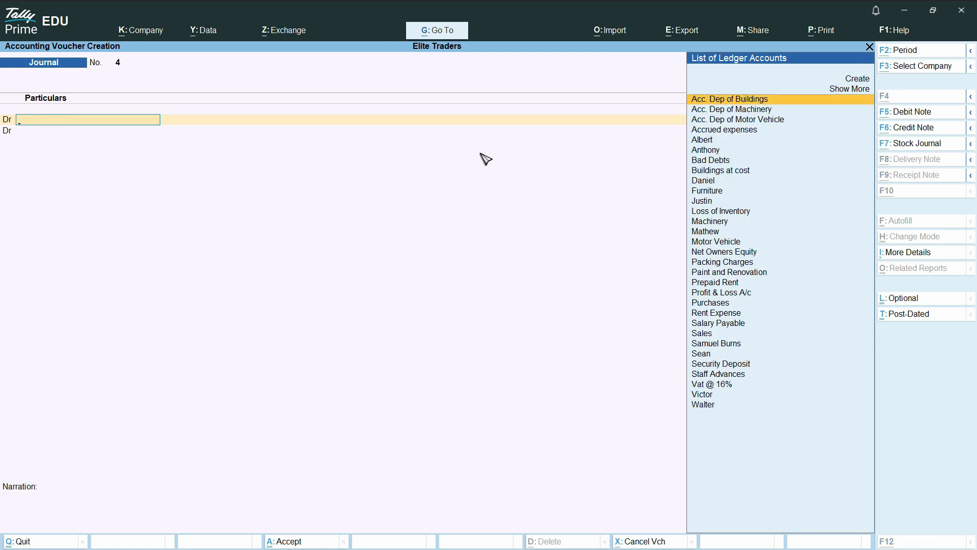
{"action": "key", "text": "alt+c"}
{"action": "type", "text": "Salary Expenss"}
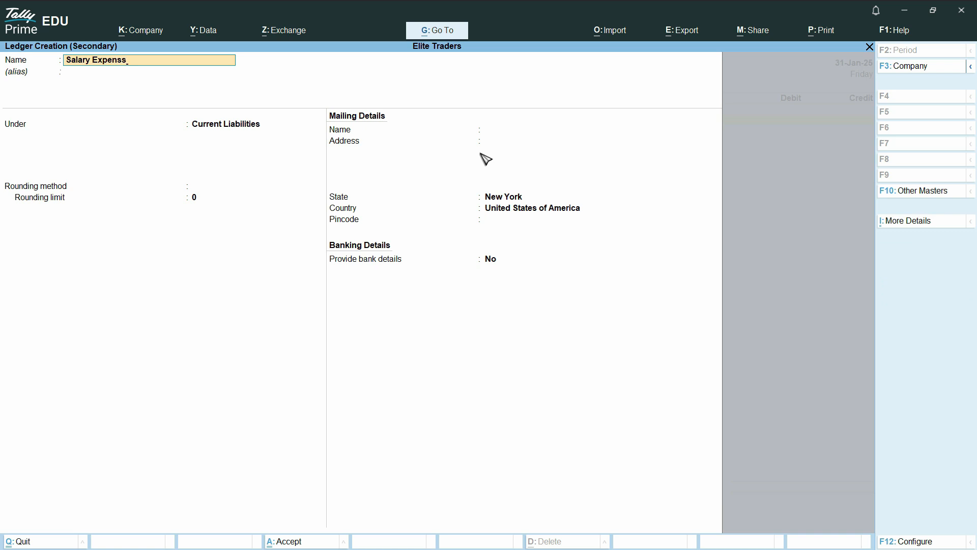
{"action": "type", "text": "s"}
{"action": "key", "text": "Return"}
Place Salary Expenses under Indirect Expenses, save it, and debit it 10,000.00.
{"action": "type", "text": "in"}
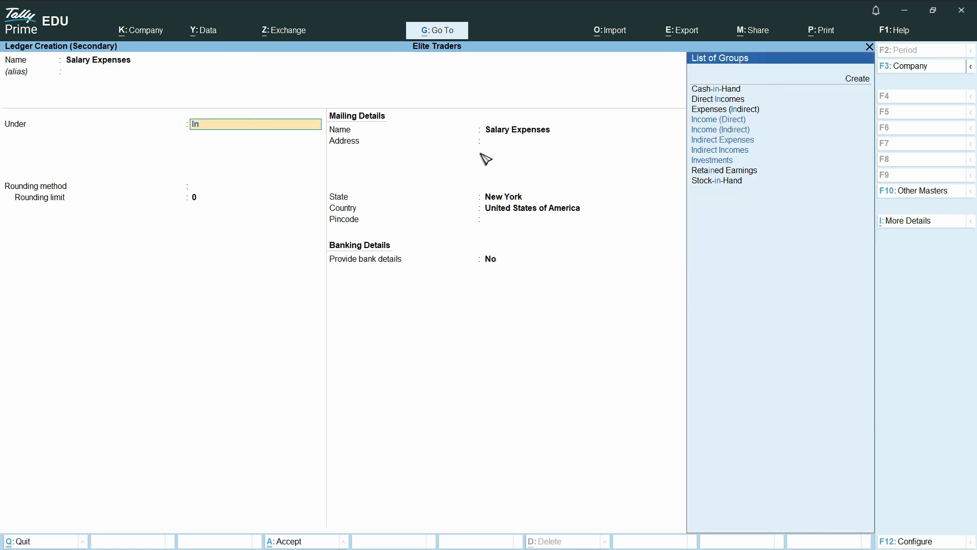
{"action": "key", "text": "Down"}
{"action": "key", "text": "Down"}
{"action": "key", "text": "Down"}
{"action": "key", "text": "Down"}
{"action": "key", "text": "Down"}
{"action": "key", "text": "Return"}
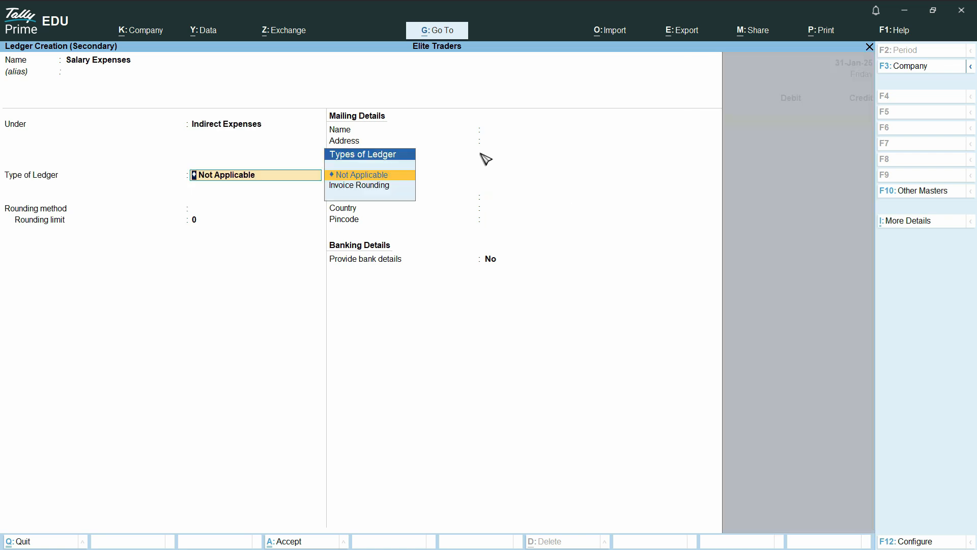
{"action": "key", "text": "Return"}
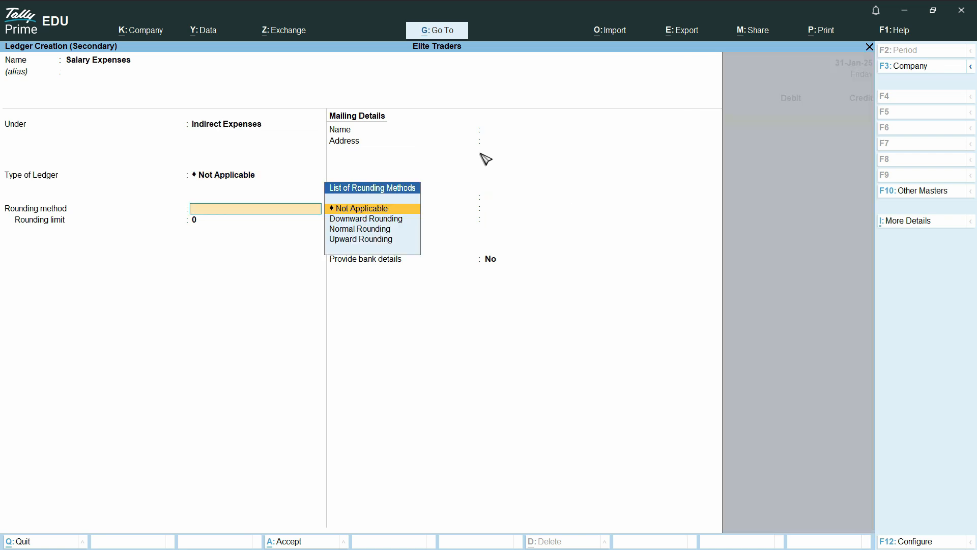
{"action": "key", "text": "Return"}
{"action": "key", "text": "Return"}
{"action": "key", "text": "ctrl"}
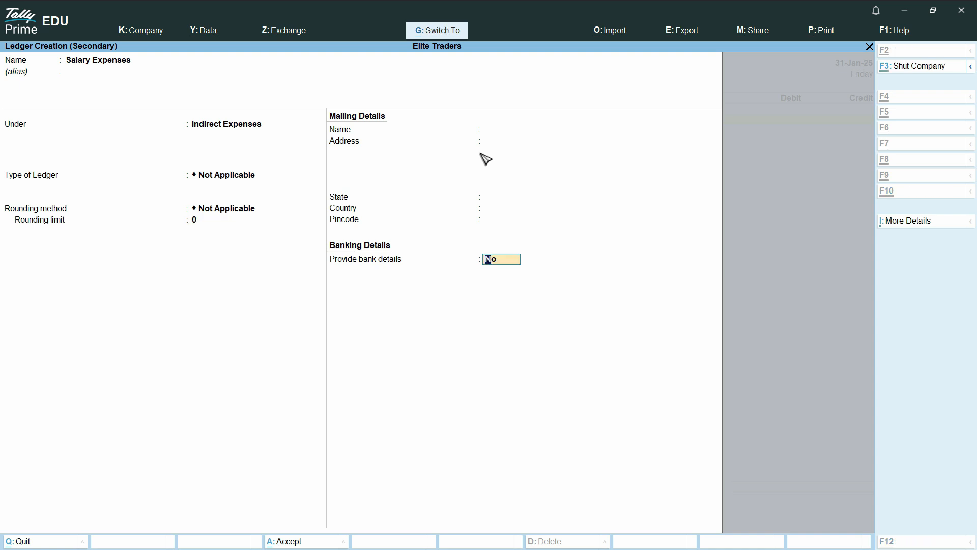
{"action": "key", "text": "ctrl+a"}
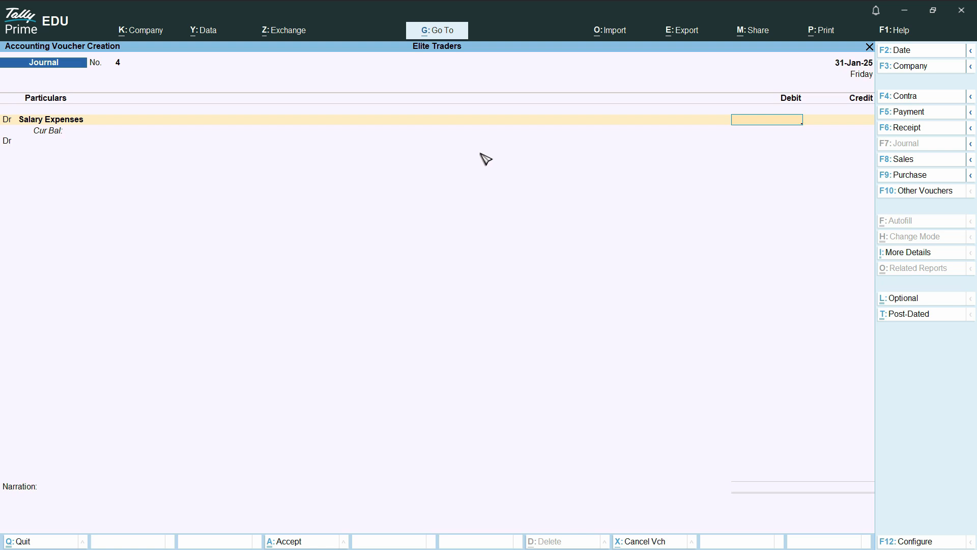
{"action": "type", "text": "0000"}
{"action": "key", "text": "Return"}
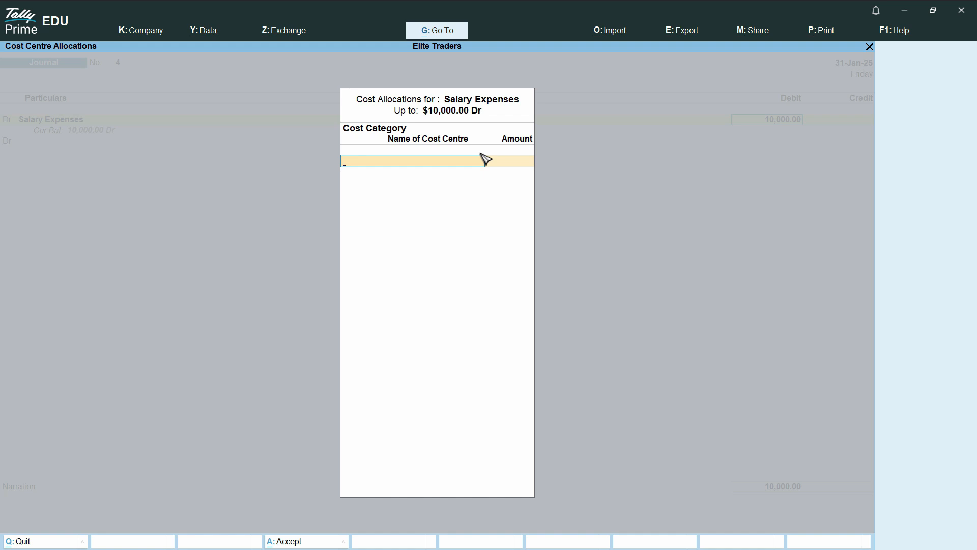
Abandon the cost allocation and return to the Salary Expenses line.
{"action": "key", "text": "Escape"}
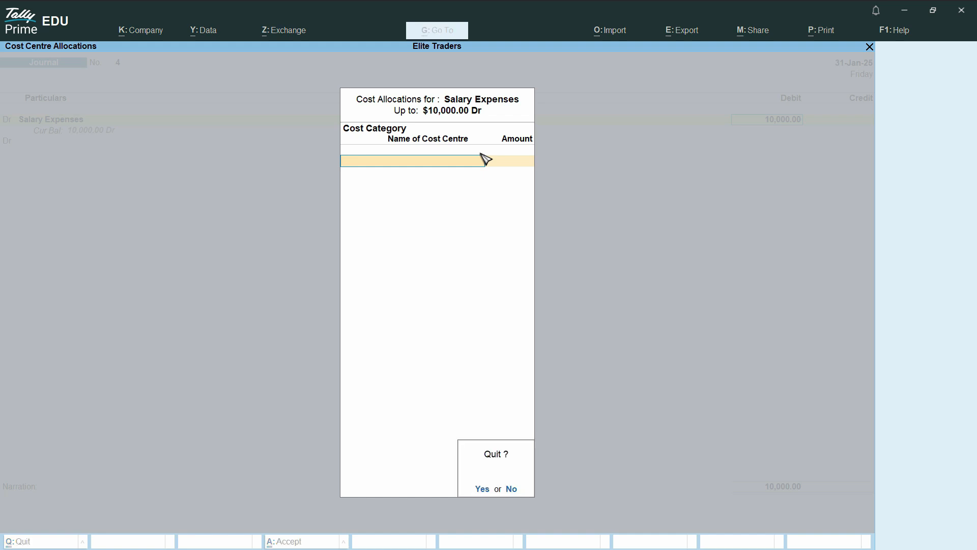
{"action": "key", "text": "Return"}
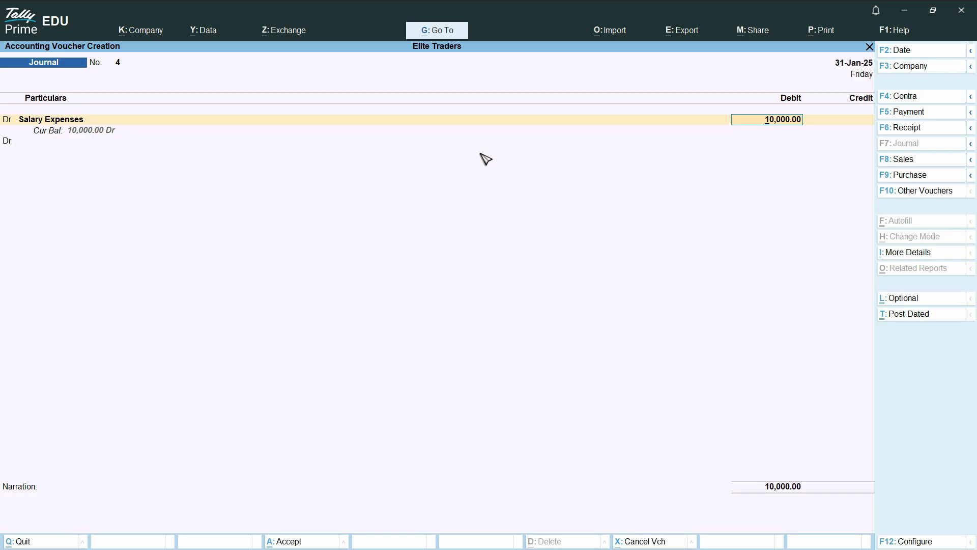
{"action": "key", "text": "BackSpace"}
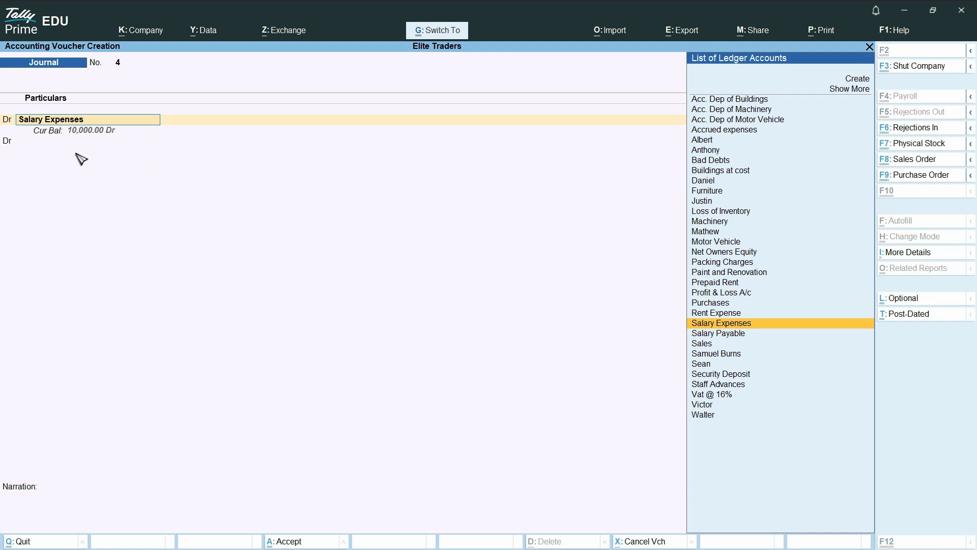
Set cost centre applicability to No on the Salary Expenses ledger, keeping its 10,000.00 debit.
{"action": "key", "text": "ctrl+Return"}
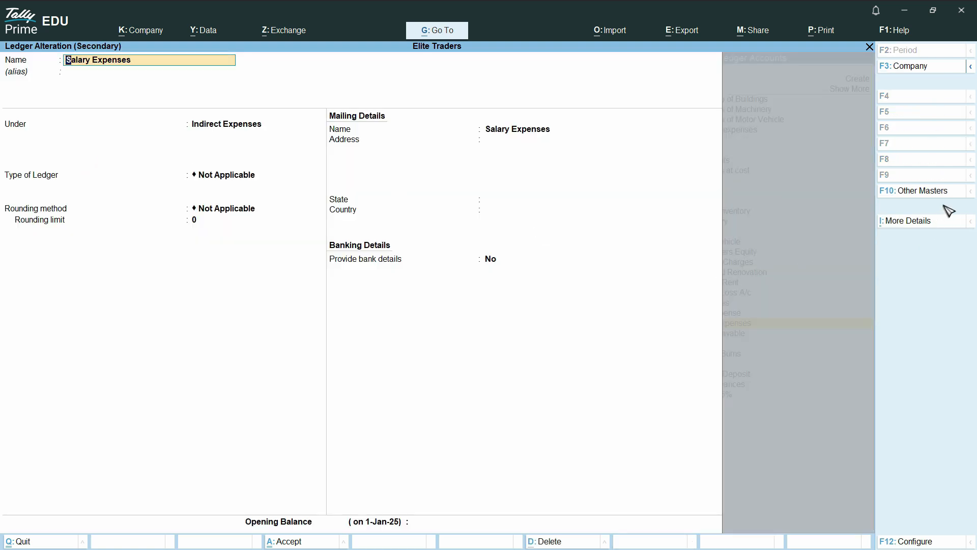
{"action": "left_click", "coordinate": [920, 225]}
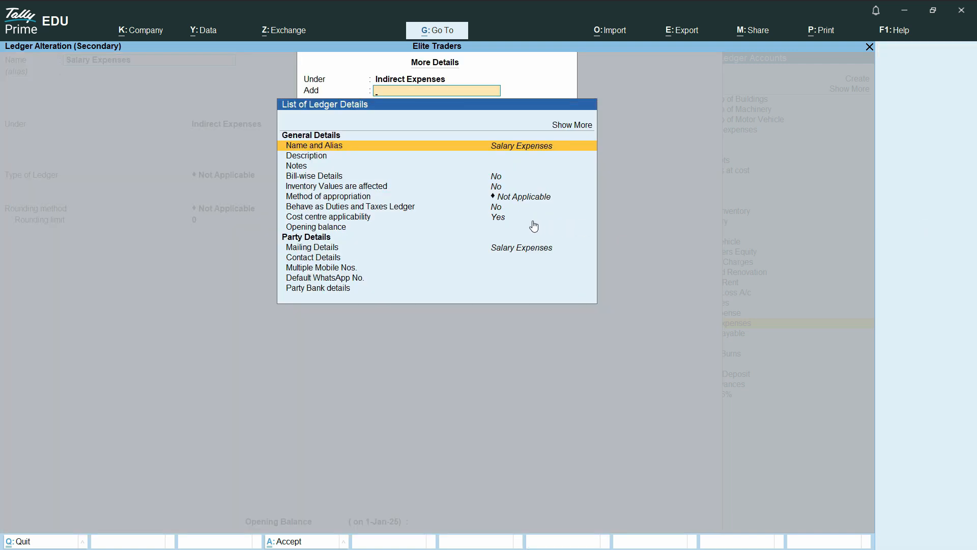
{"action": "left_click", "coordinate": [499, 222]}
{"action": "type", "text": "N"}
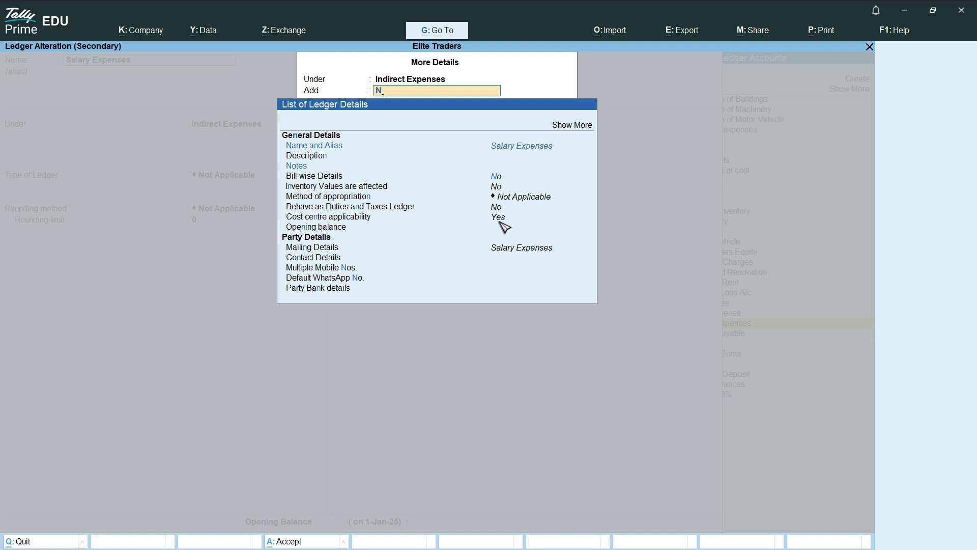
{"action": "left_click", "coordinate": [499, 221]}
{"action": "type", "text": "no"}
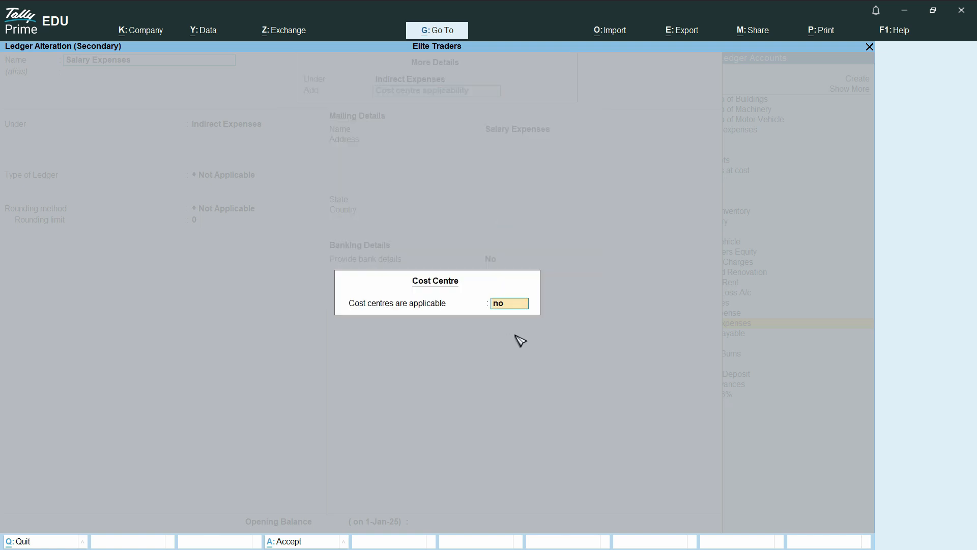
{"action": "key", "text": "Return"}
{"action": "key", "text": "ctrl+a"}
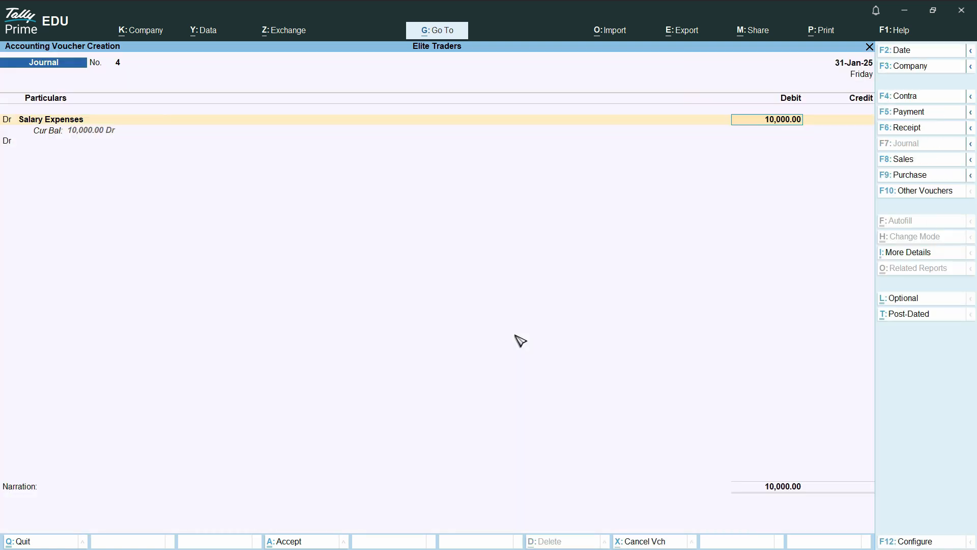
{"action": "key", "text": "Return"}
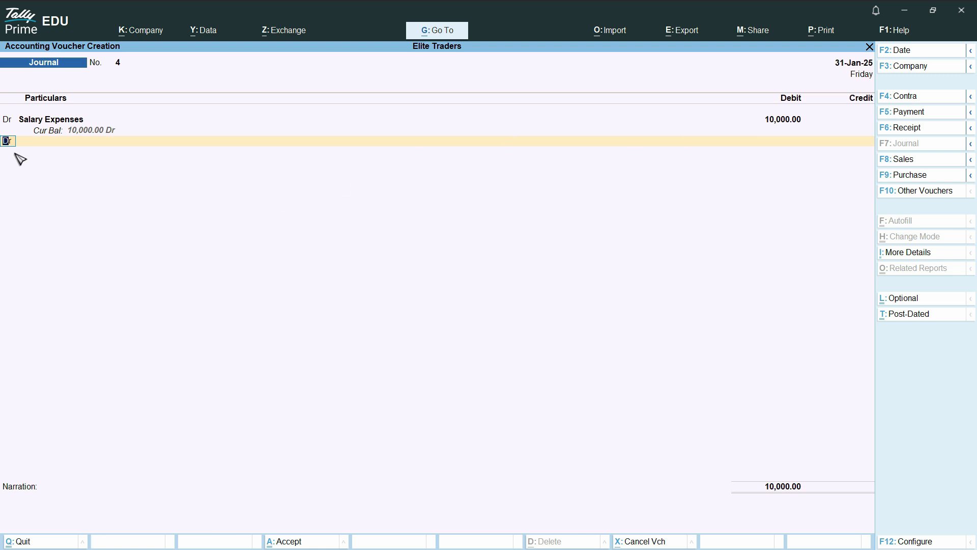
Add a Cr line crediting Staff Advances with 200.00.
{"action": "key", "text": "c"}
{"action": "key", "text": "Return"}
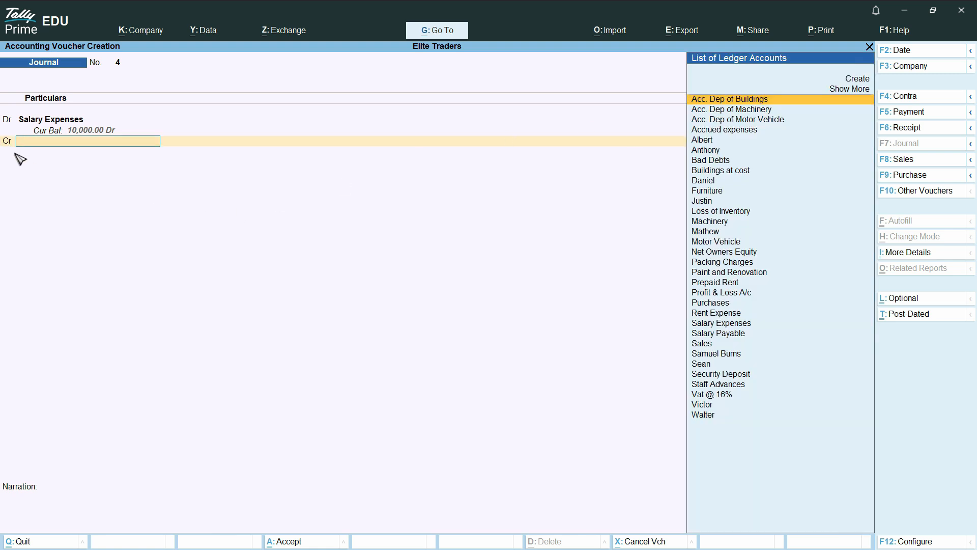
{"action": "type", "text": "Sala"}
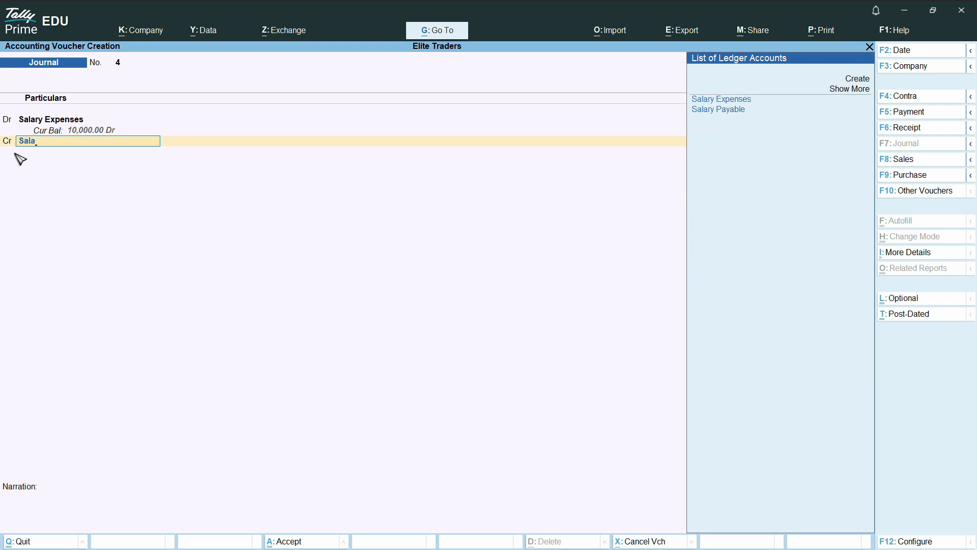
{"action": "key", "text": "BackSpace"}
{"action": "key", "text": "BackSpace"}
{"action": "key", "text": "BackSpace"}
{"action": "key", "text": "BackSpace"}
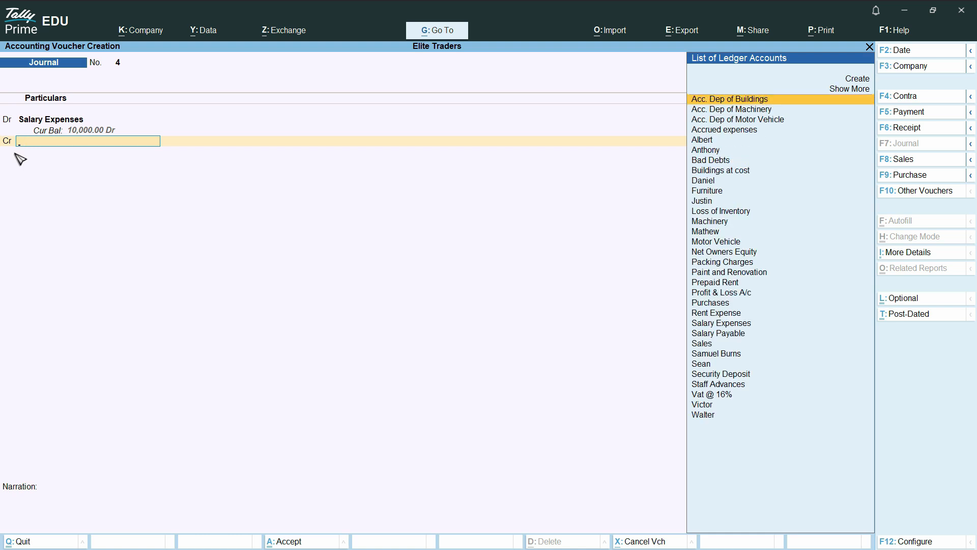
{"action": "type", "text": "Staf"}
{"action": "key", "text": "Return"}
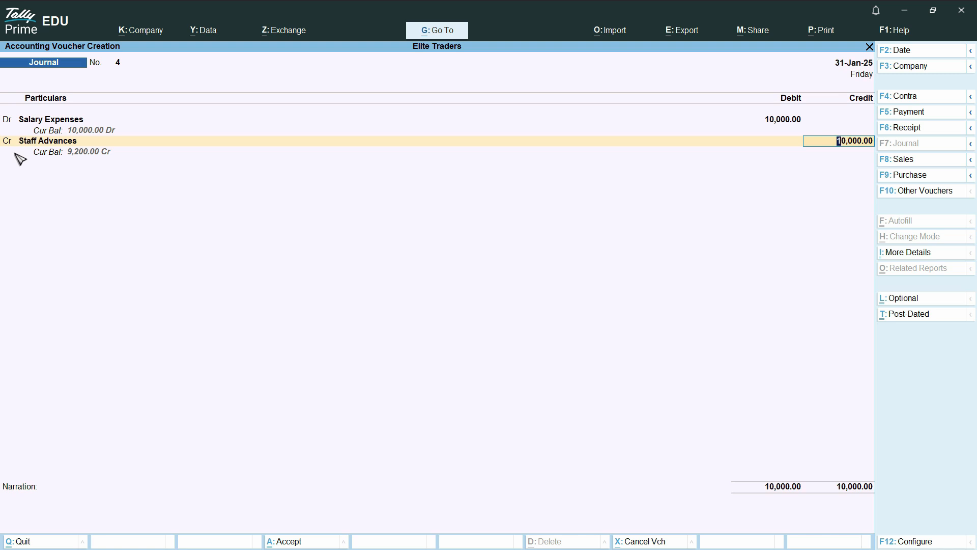
{"action": "type", "text": "200"}
{"action": "key", "text": "Return"}
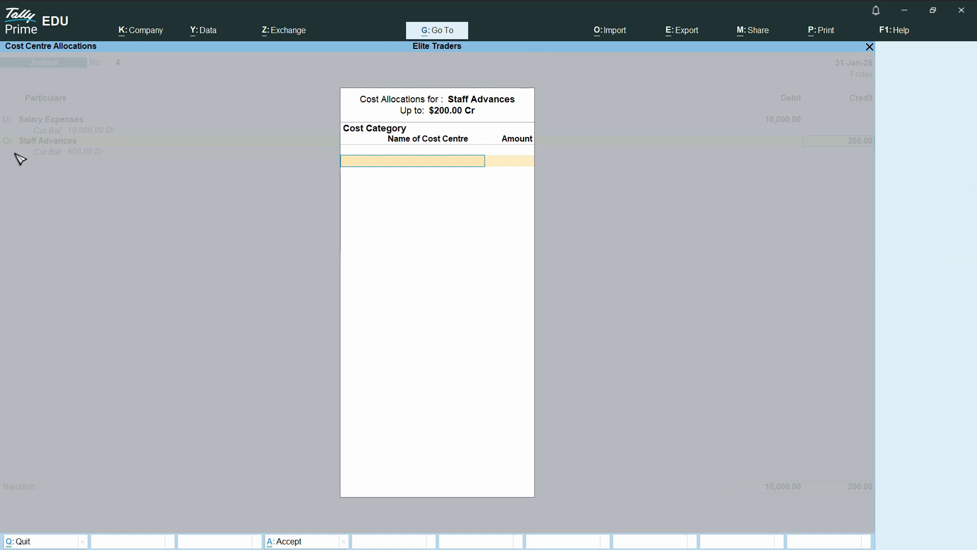
Under the Staff Advances category, allocate 100.00 to each of the two employees.
{"action": "type", "text": "Sta"}
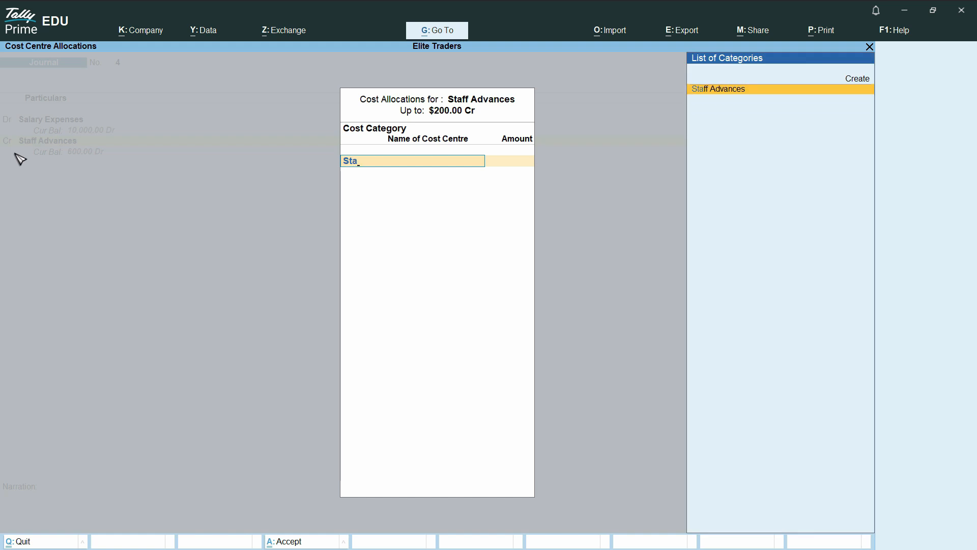
{"action": "key", "text": "Return"}
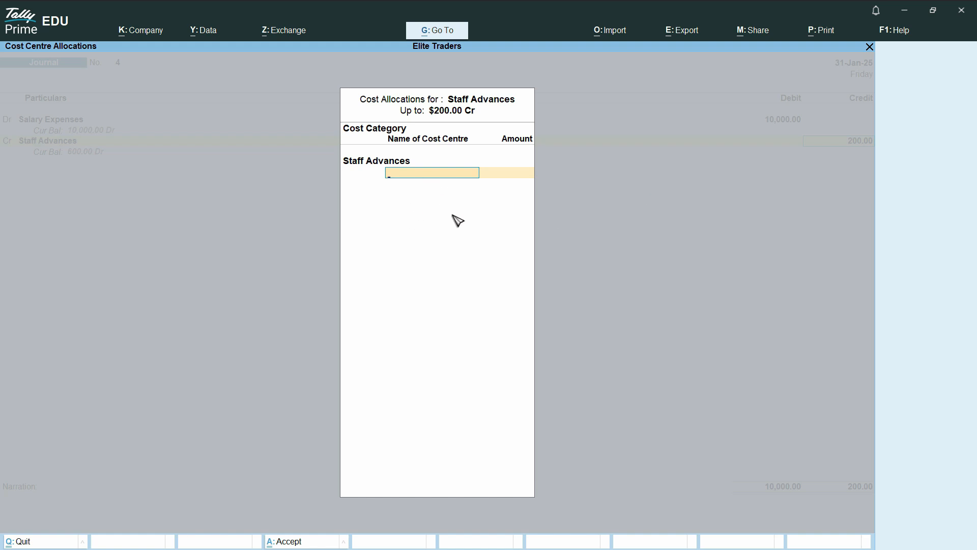
{"action": "type", "text": "Fa"}
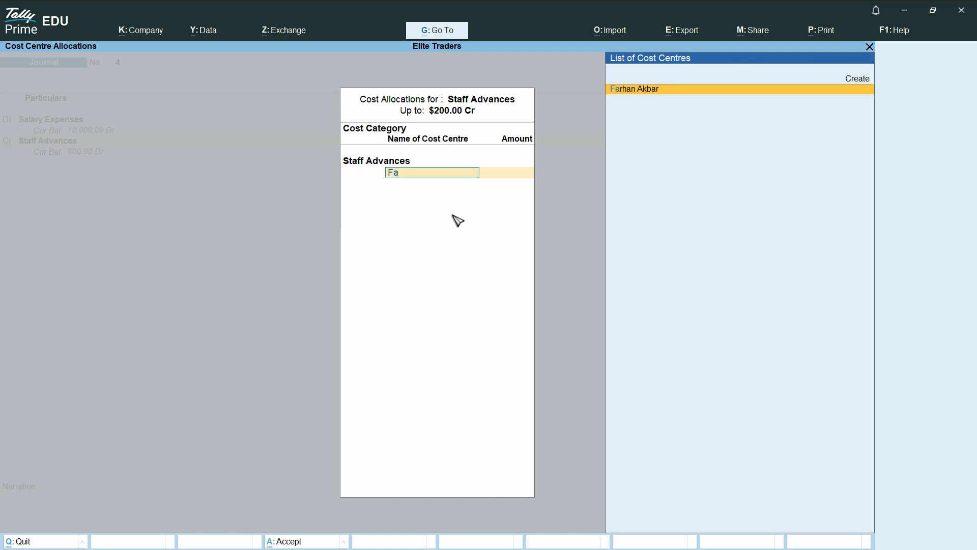
{"action": "key", "text": "Return"}
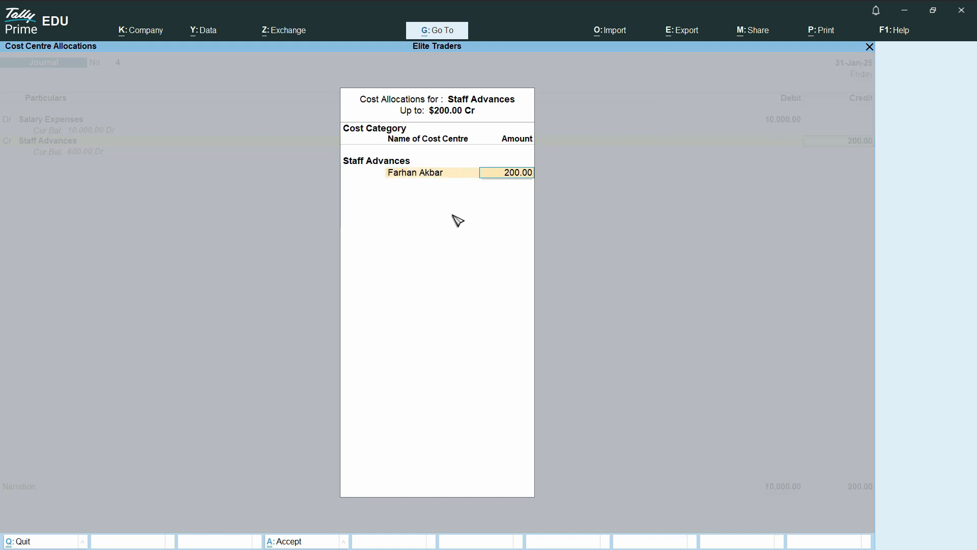
{"action": "type", "text": "100"}
{"action": "key", "text": "Return"}
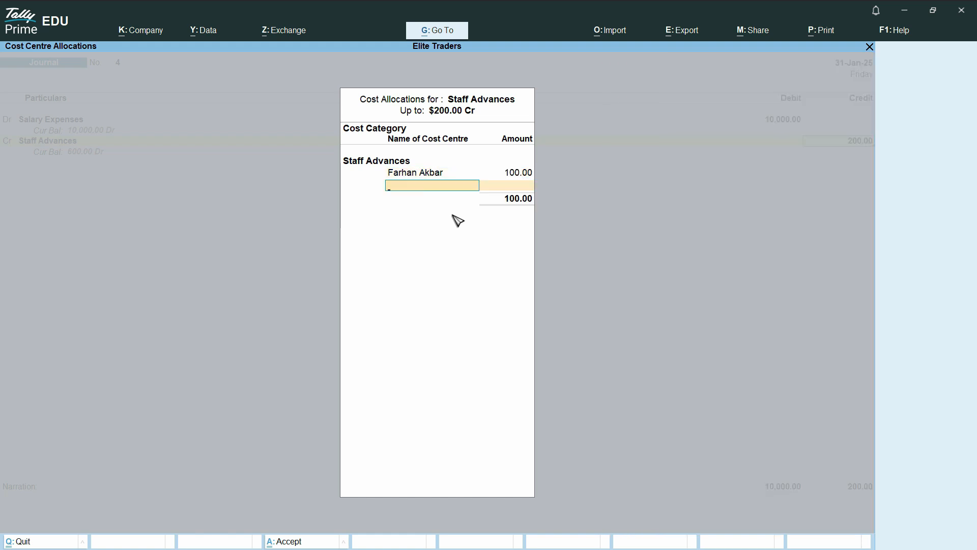
{"action": "type", "text": "Umai"}
{"action": "key", "text": "Return"}
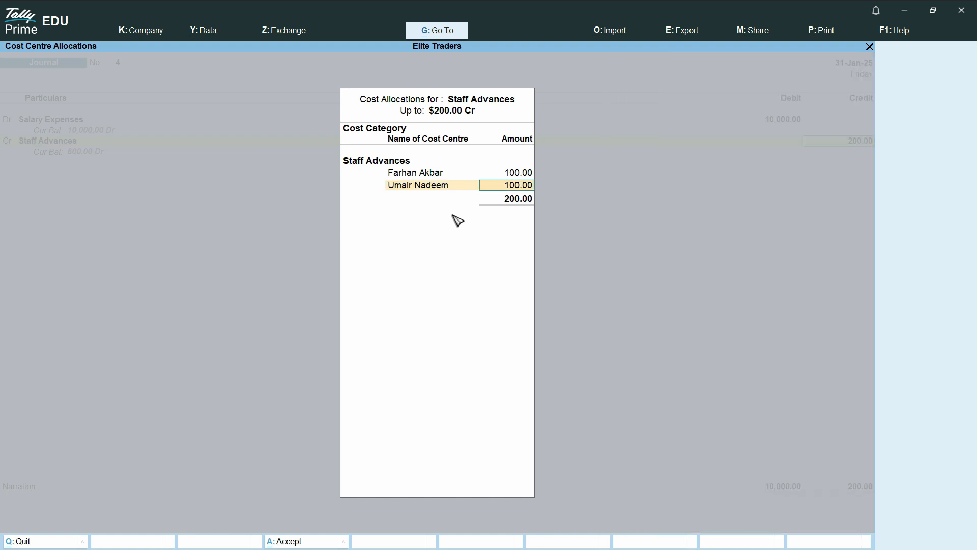
{"action": "key", "text": "Return"}
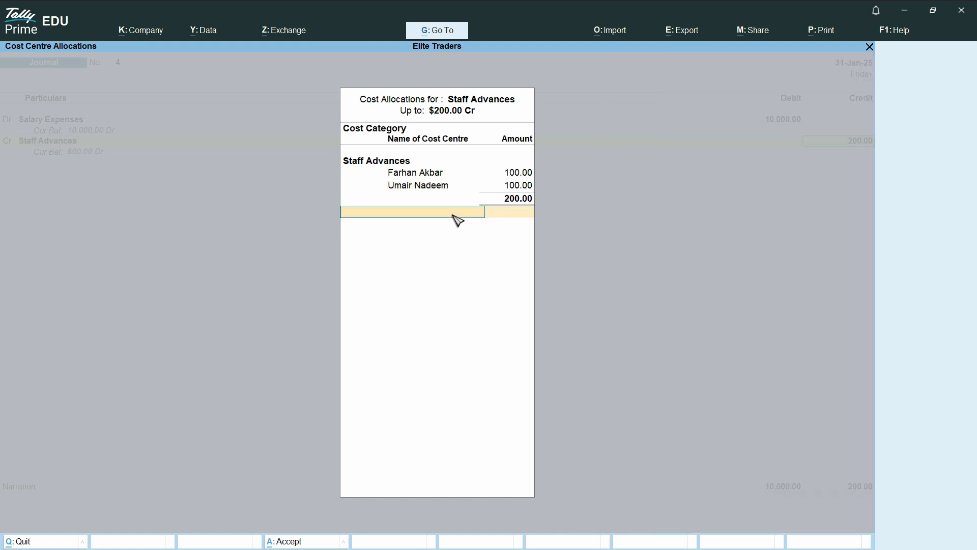
{"action": "key", "text": "Return"}
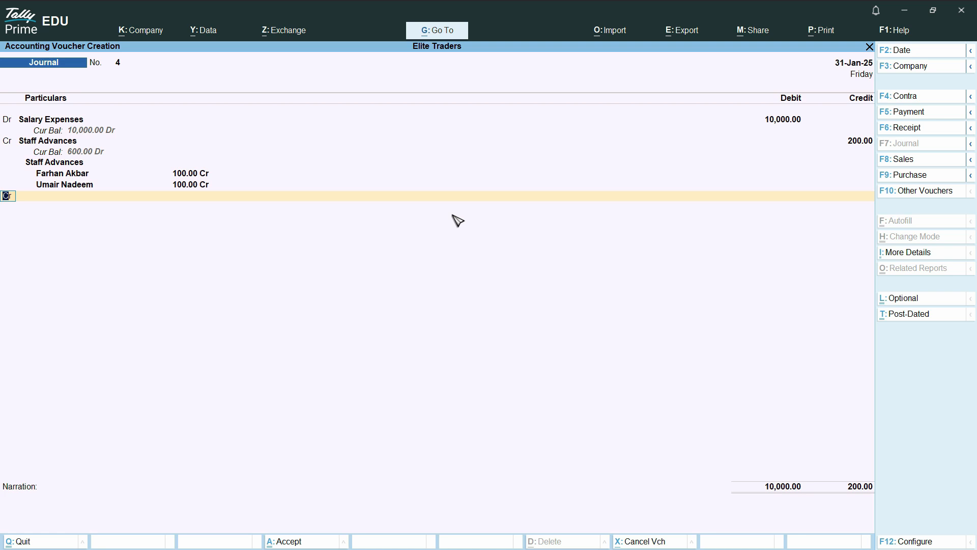
Credit Salary Payable with 9,800.00 so both totals reach 10,000.00.
{"action": "key", "text": "Return"}
{"action": "type", "text": "Sala"}
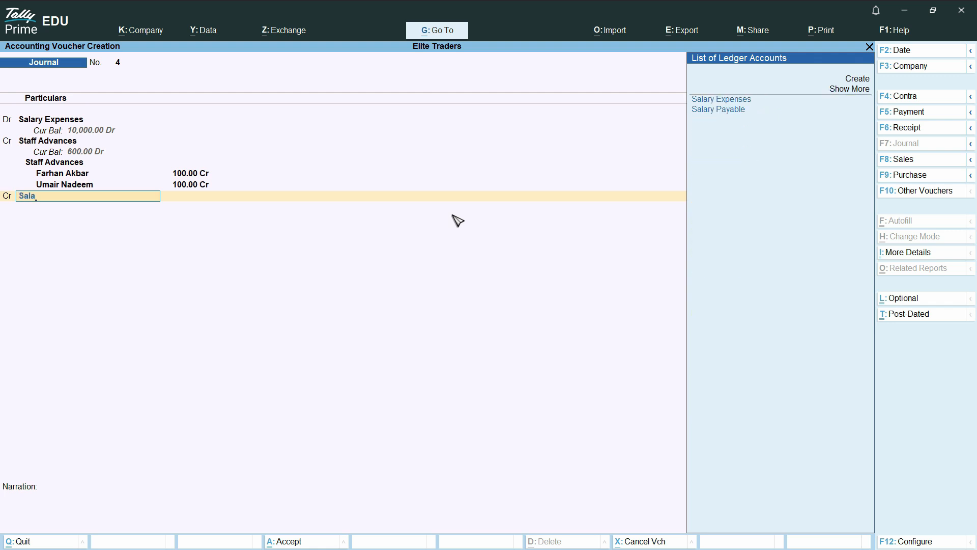
{"action": "key", "text": "Down"}
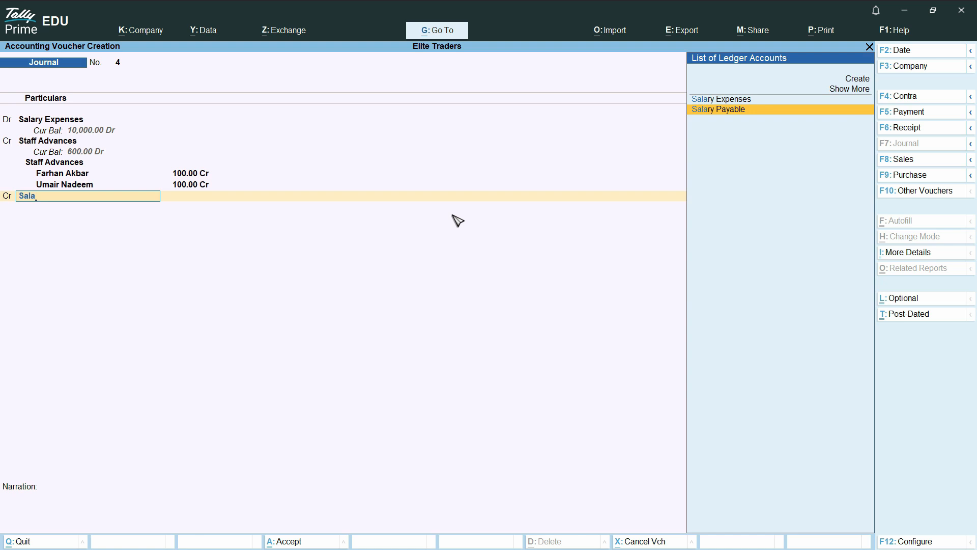
{"action": "key", "text": "Return"}
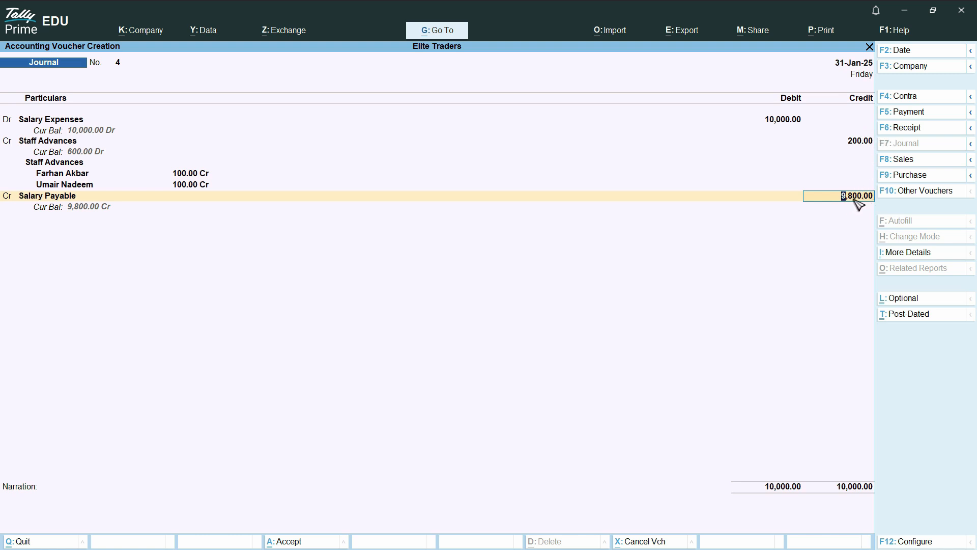
{"action": "key", "text": "Return"}
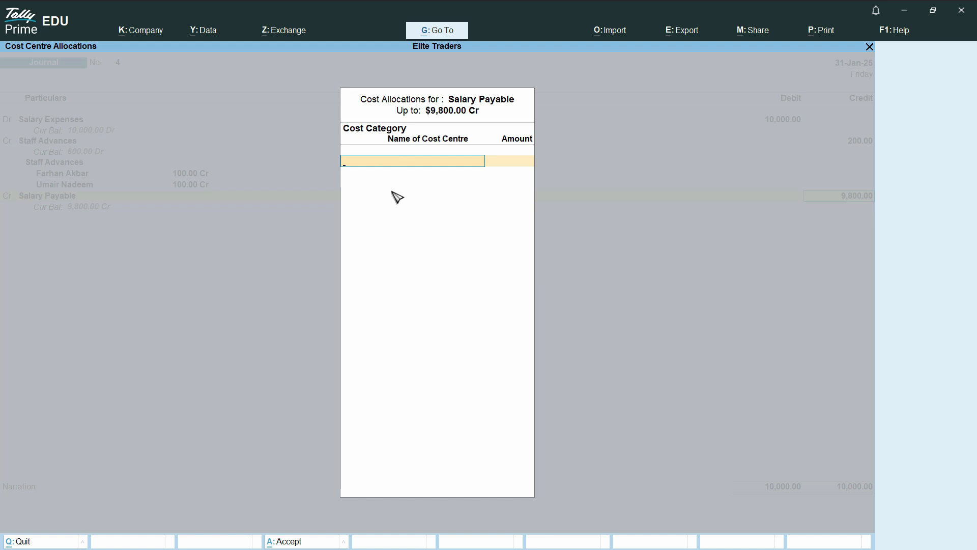
Under the Salary Payable category, allocate 4,900.00 to each of the two employees.
{"action": "type", "text": "S"}
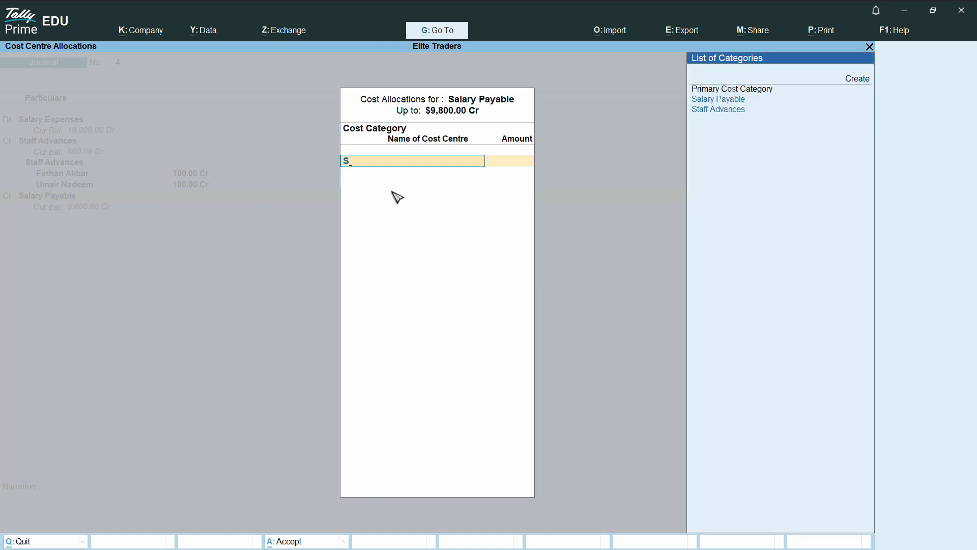
{"action": "type", "text": "a"}
{"action": "key", "text": "Return"}
{"action": "type", "text": "Far"}
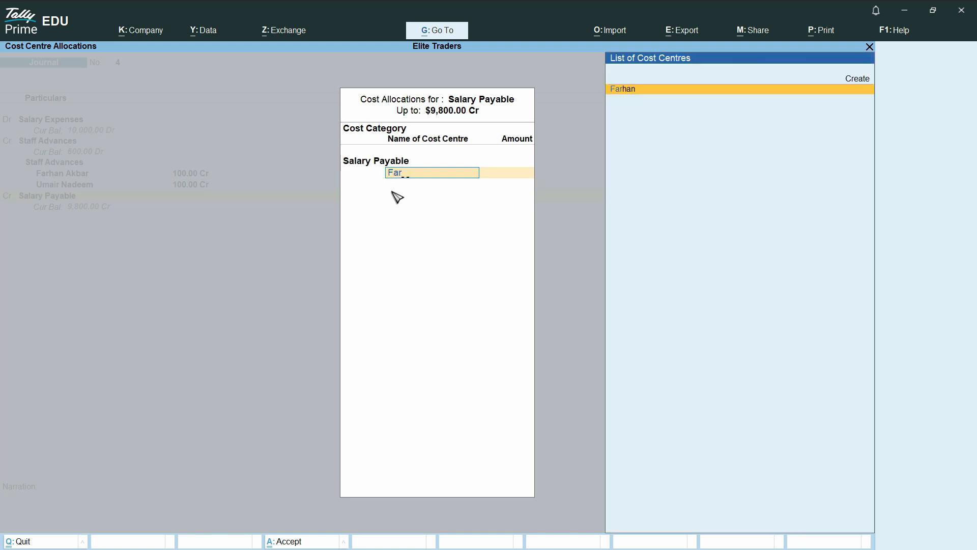
{"action": "key", "text": "Return"}
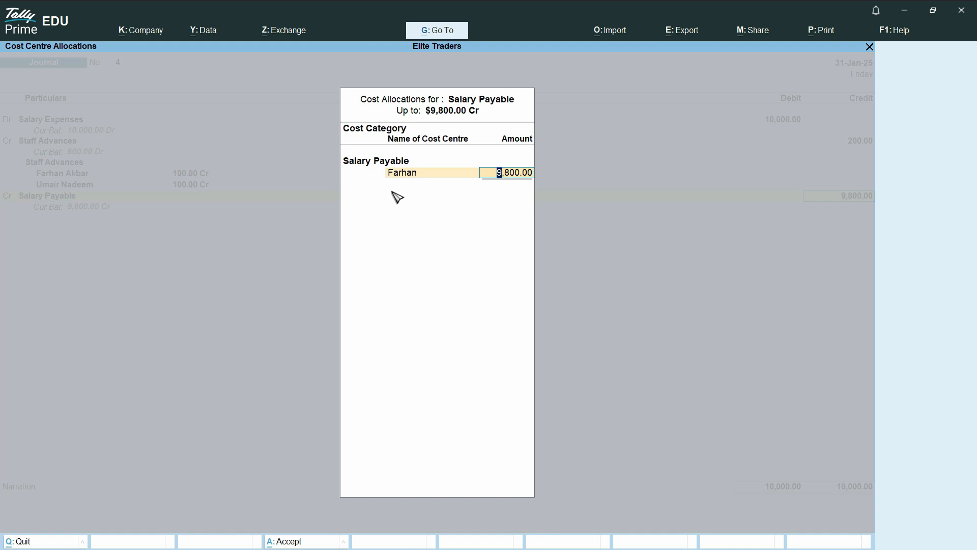
{"action": "type", "text": "4900"}
{"action": "key", "text": "Return"}
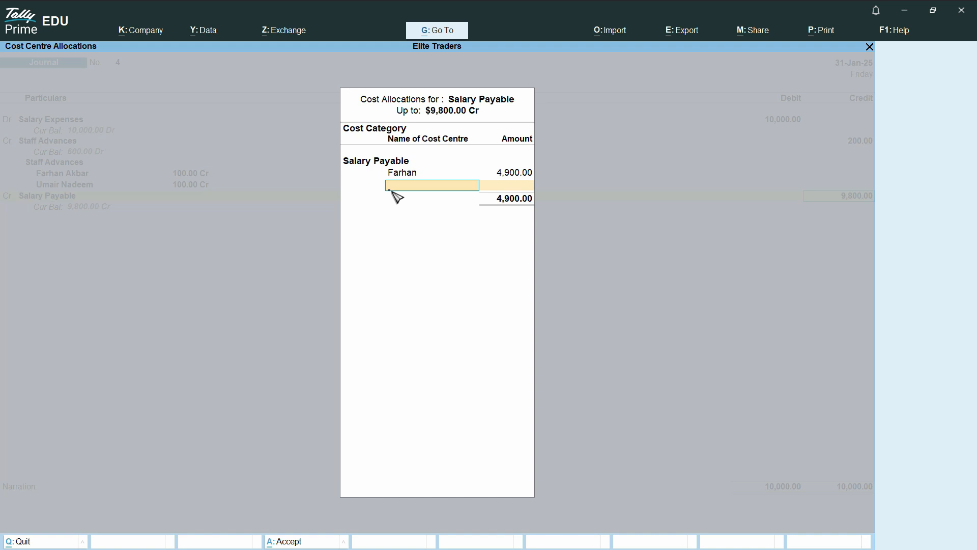
{"action": "type", "text": "Umair"}
{"action": "key", "text": "Return"}
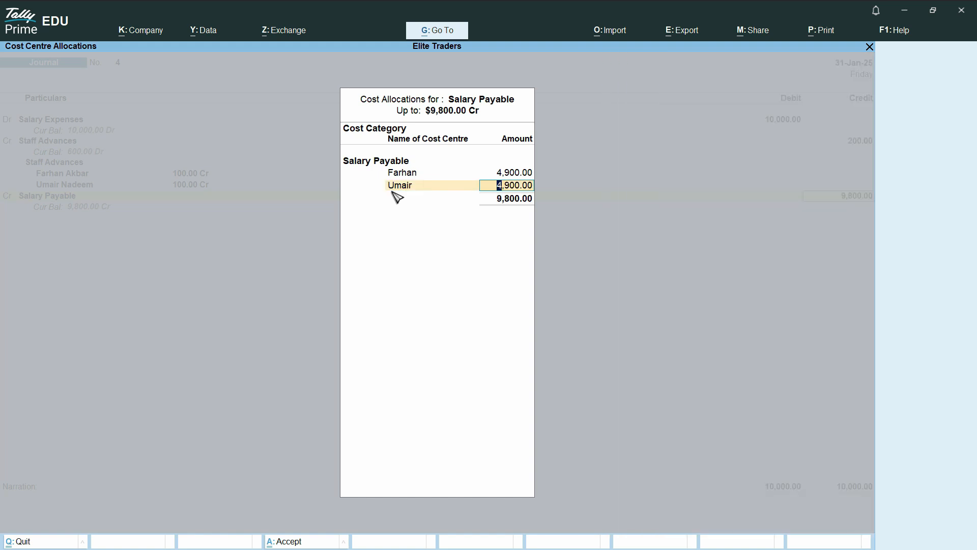
{"action": "key", "text": "Return"}
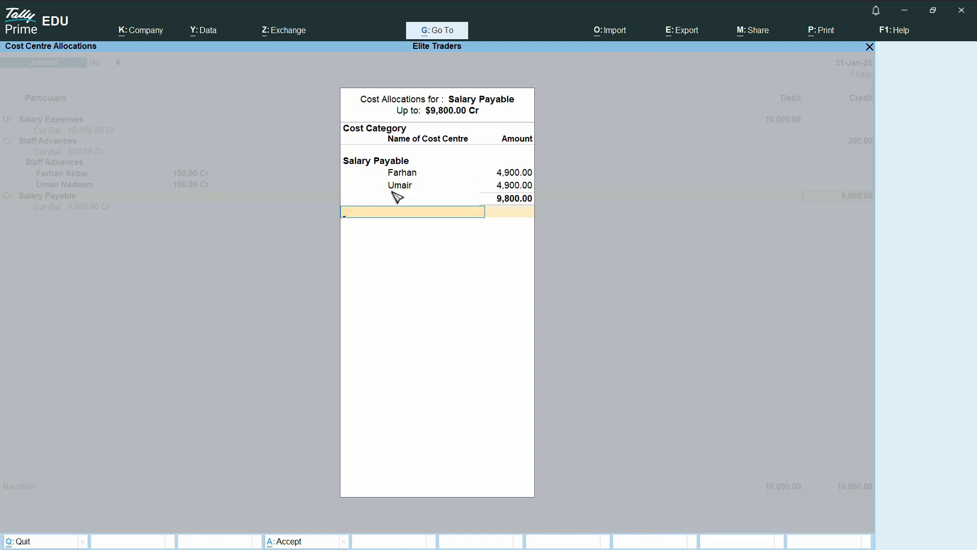
{"action": "key", "text": "Return"}
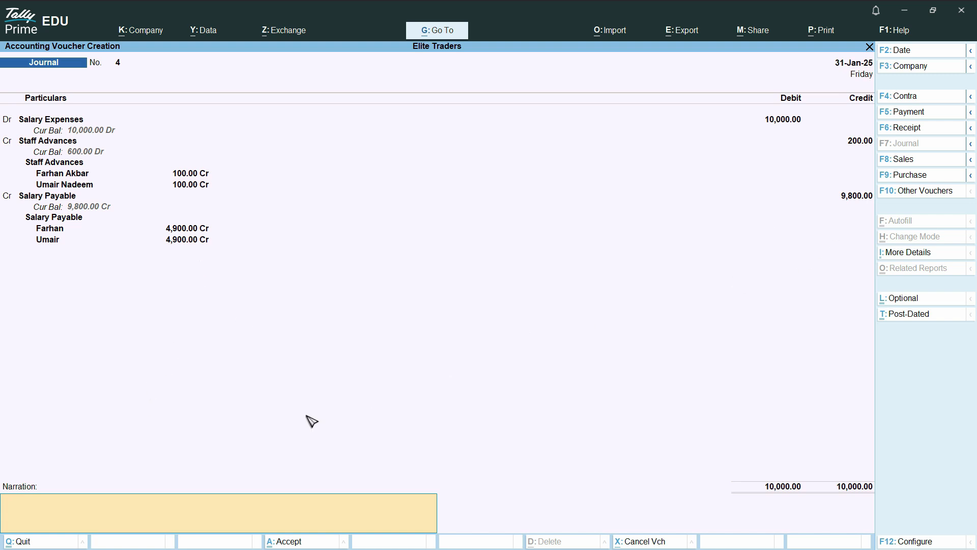
Add the January salary narration, save journal voucher 4, and quit to the Gateway of Tally.
{"action": "type", "text": "Salar"}
{"action": "type", "text": "y Gmp"}
{"action": "key", "text": "BackSpace"}
{"action": "key", "text": "BackSpace"}
{"action": "key", "text": "BackSpace"}
{"action": "key", "text": "BackSpace"}
{"action": "type", "text": "Fmo Jan"}
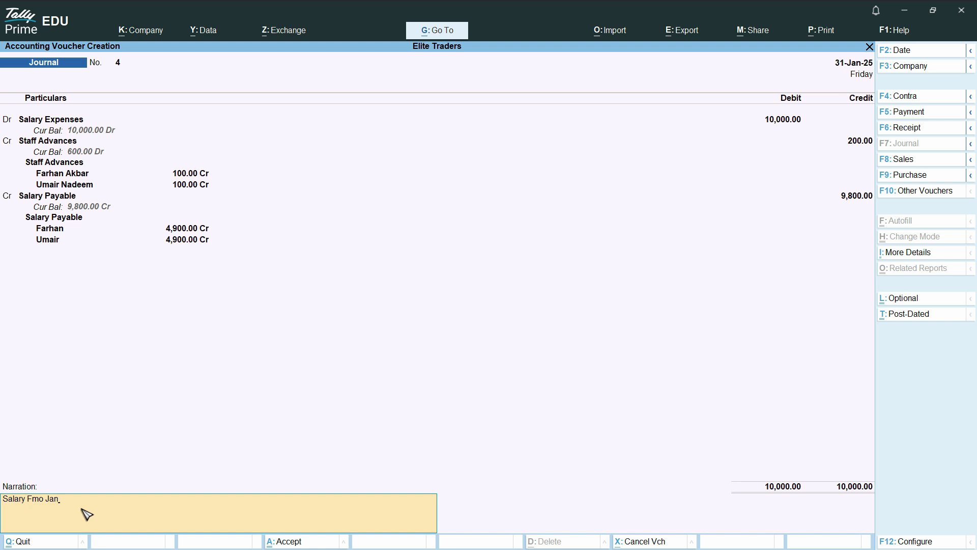
{"action": "key", "text": "ctrl+a"}
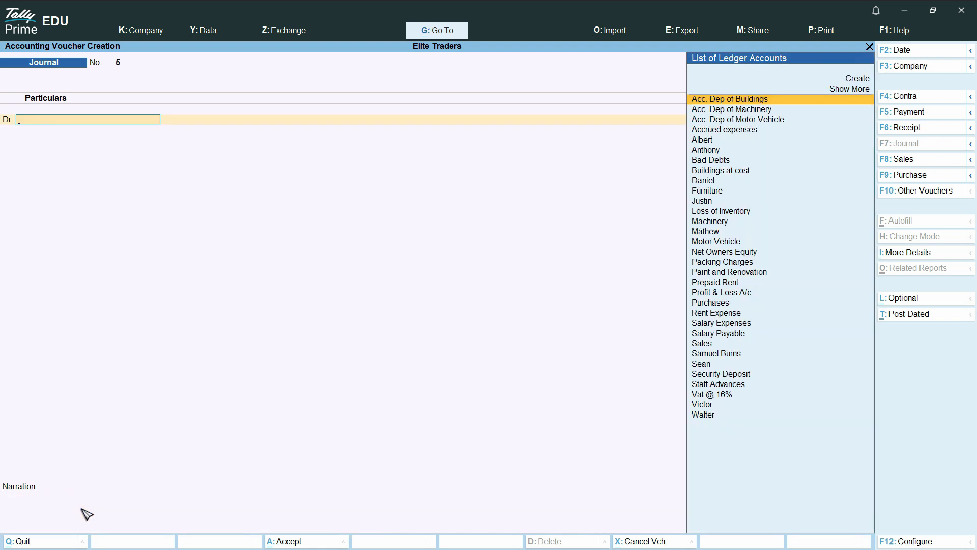
{"action": "key", "text": "Escape"}
{"action": "key", "text": "y"}
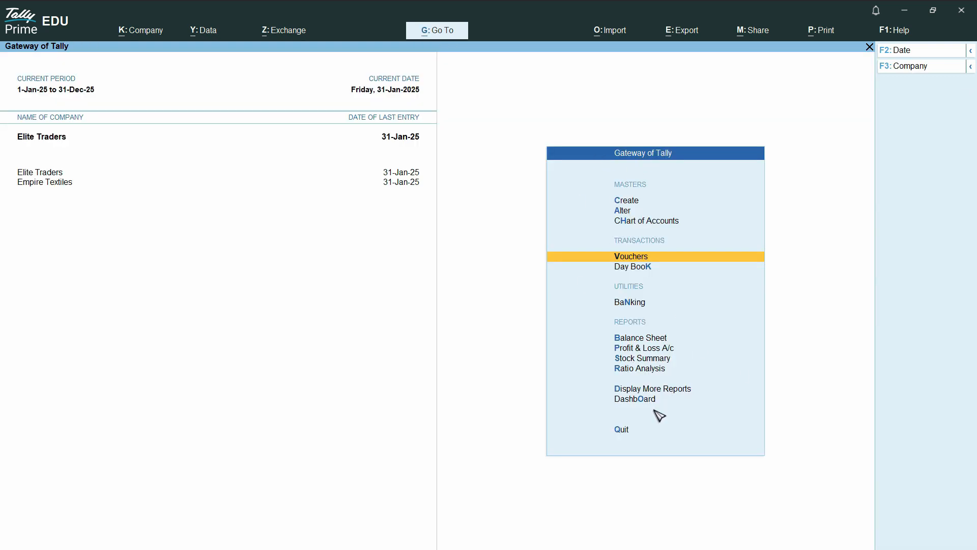
Open the Cost Category Summary via More Reports > Statements of Accounts > Cost Centres.
{"action": "left_click", "coordinate": [666, 394]}
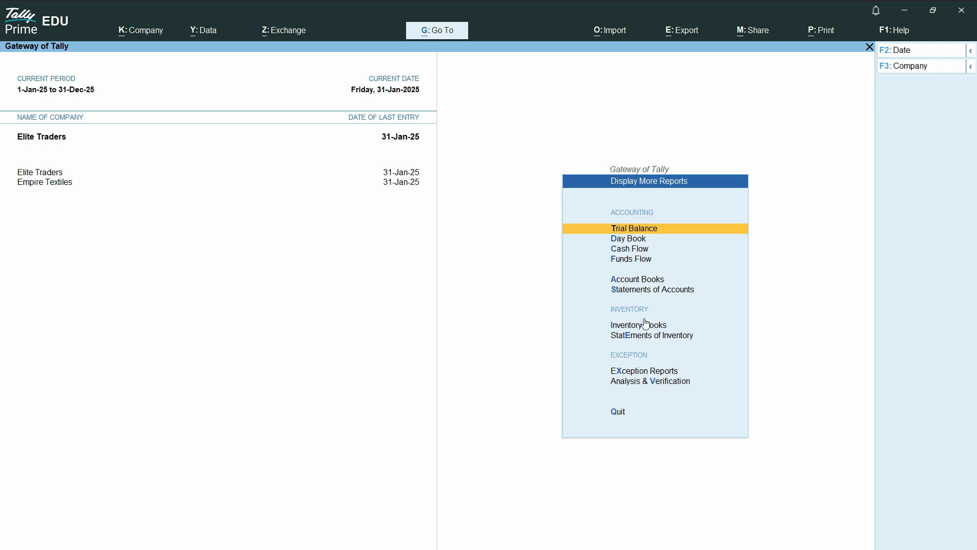
{"action": "left_click", "coordinate": [671, 296]}
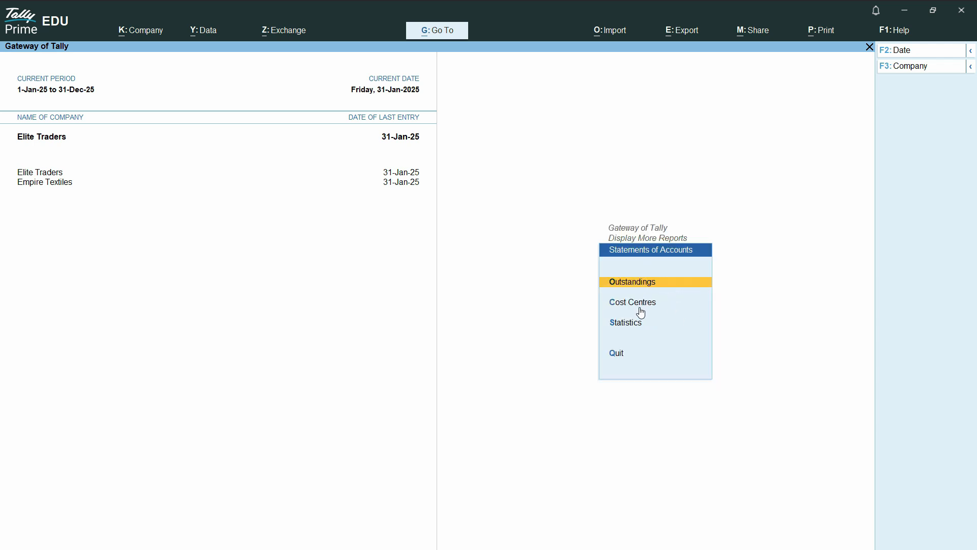
{"action": "left_click", "coordinate": [639, 302]}
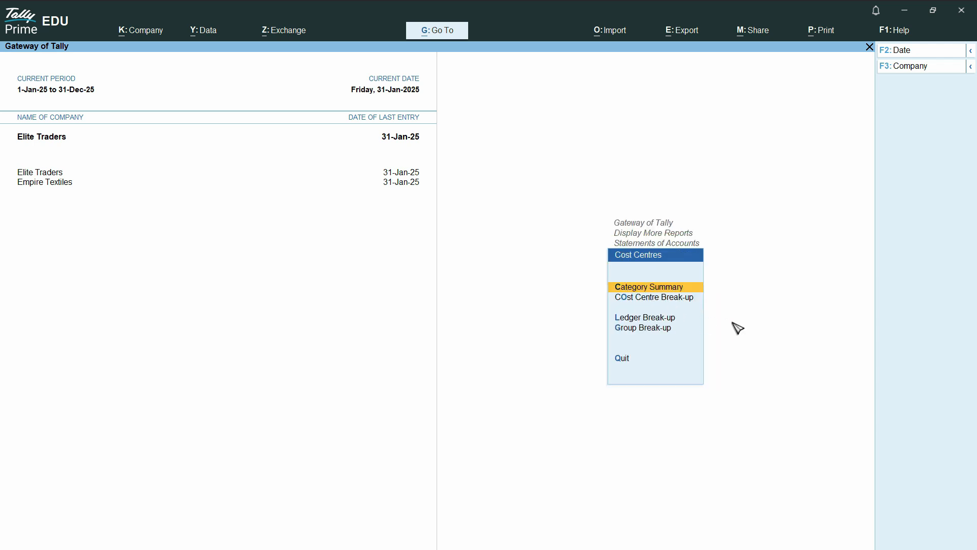
{"action": "left_click", "coordinate": [666, 289]}
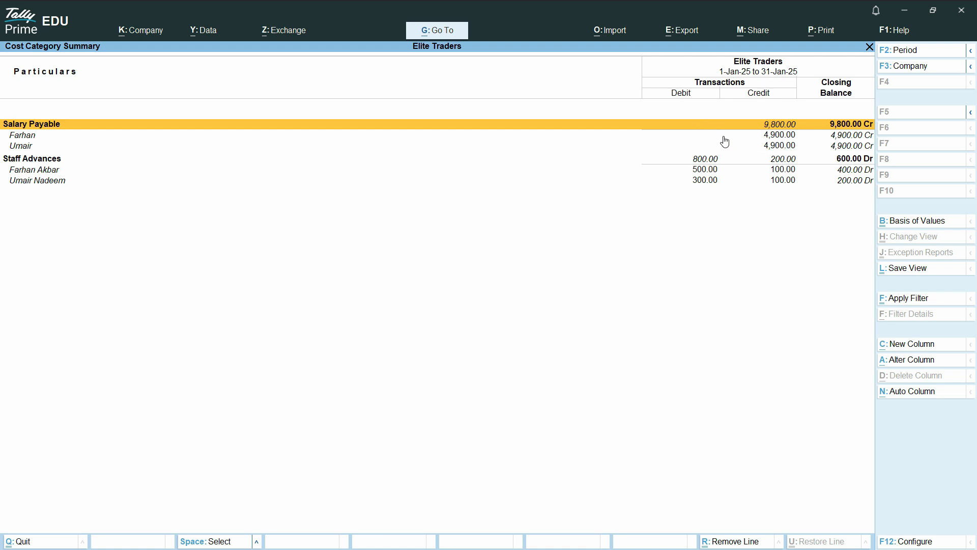
Point out the two employees' Salary Payable balances in the summary.
{"action": "left_click", "coordinate": [778, 136]}
{"action": "left_click", "coordinate": [787, 147]}
{"action": "left_click", "coordinate": [784, 136]}
Check both employees' Salary Payable rows and the first employee's Staff Advances balance.
{"action": "left_click", "coordinate": [786, 146]}
{"action": "left_click", "coordinate": [788, 135]}
{"action": "left_click", "coordinate": [782, 146]}
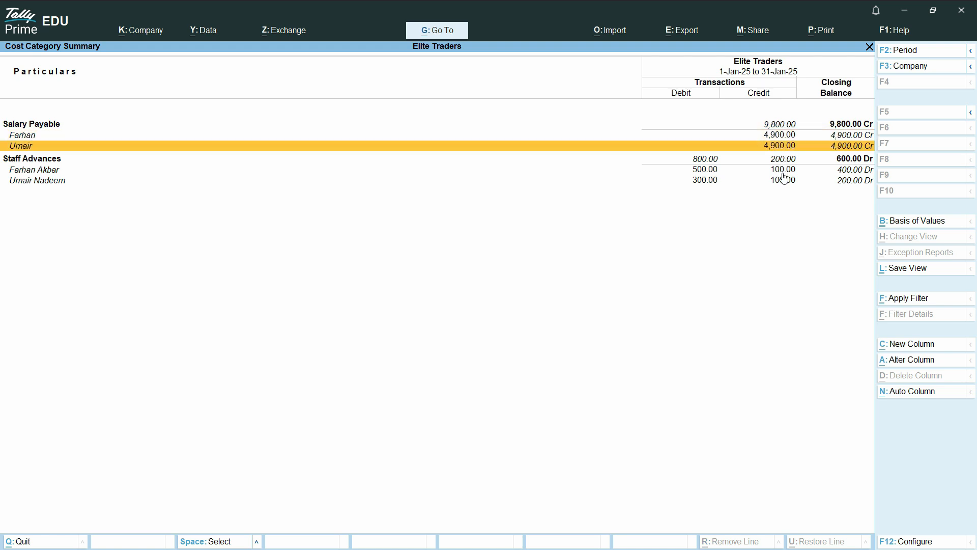
{"action": "left_click", "coordinate": [781, 172]}
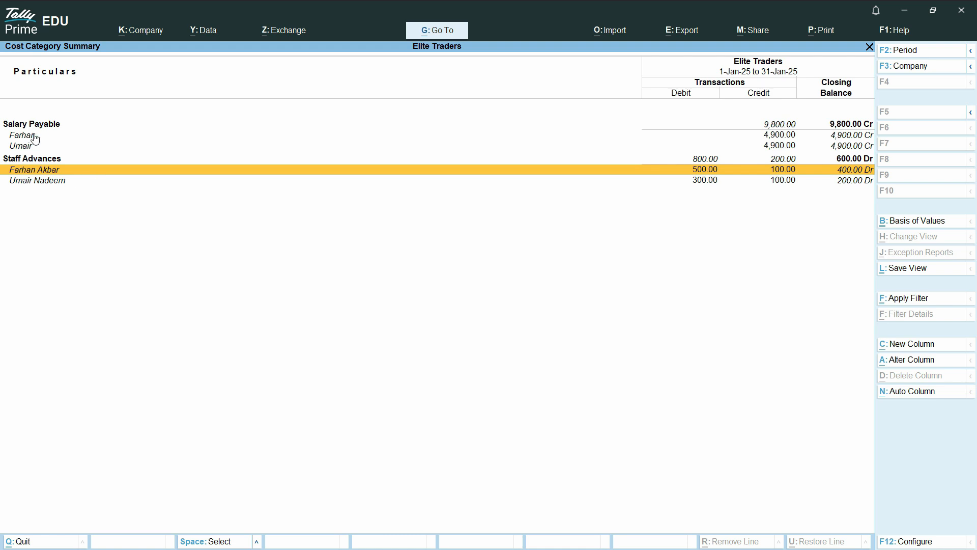
Return to the Gateway and start a new Payment voucher.
{"action": "key", "text": "Escape"}
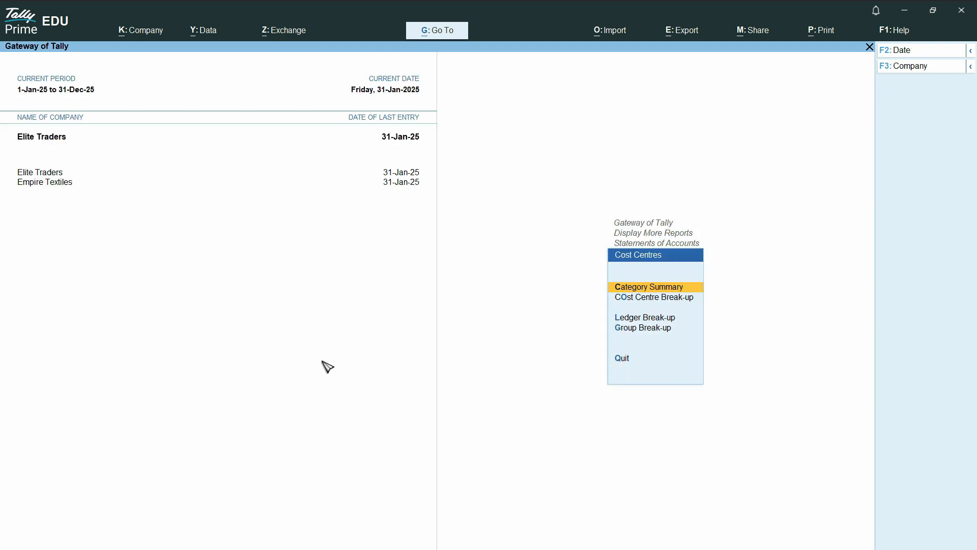
{"action": "key", "text": "Escape"}
{"action": "key", "text": "Escape"}
{"action": "key", "text": "Escape"}
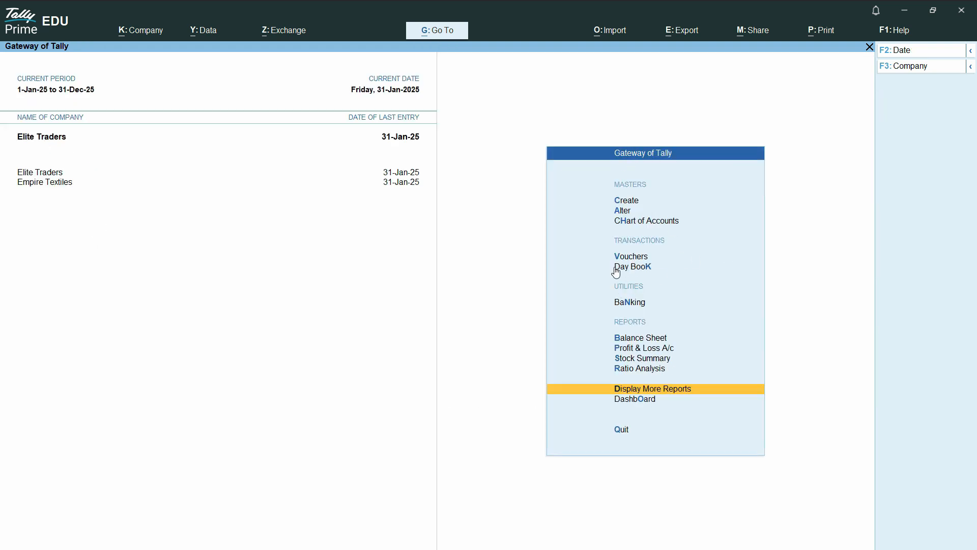
{"action": "left_click", "coordinate": [633, 257]}
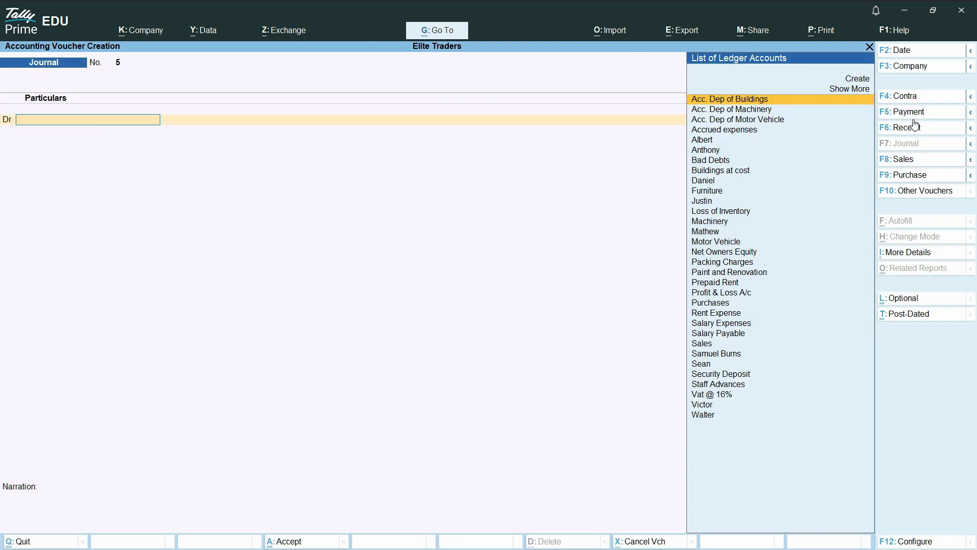
{"action": "left_click", "coordinate": [912, 112]}
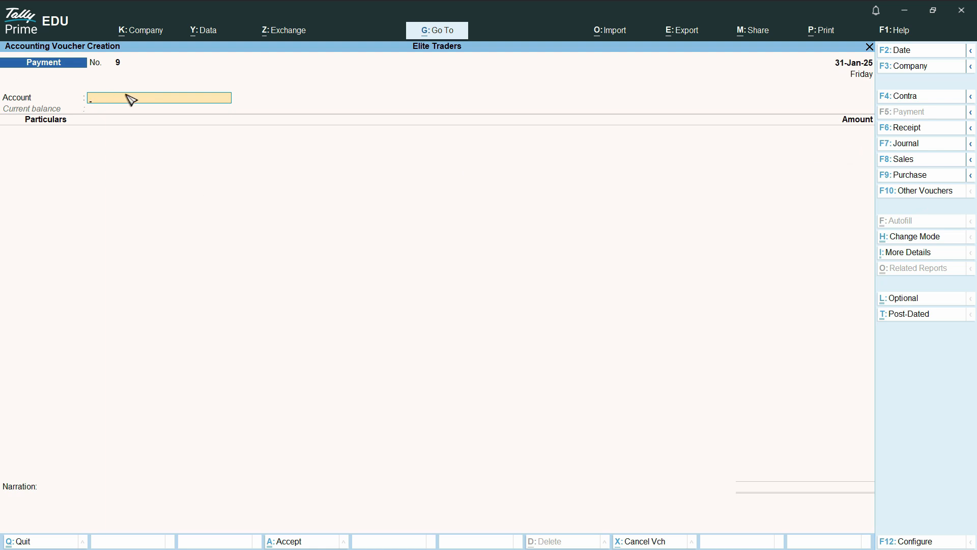
Pay 9,800 from Standard Charted Bank against the Salary Payable ledger.
{"action": "key", "text": "Return"}
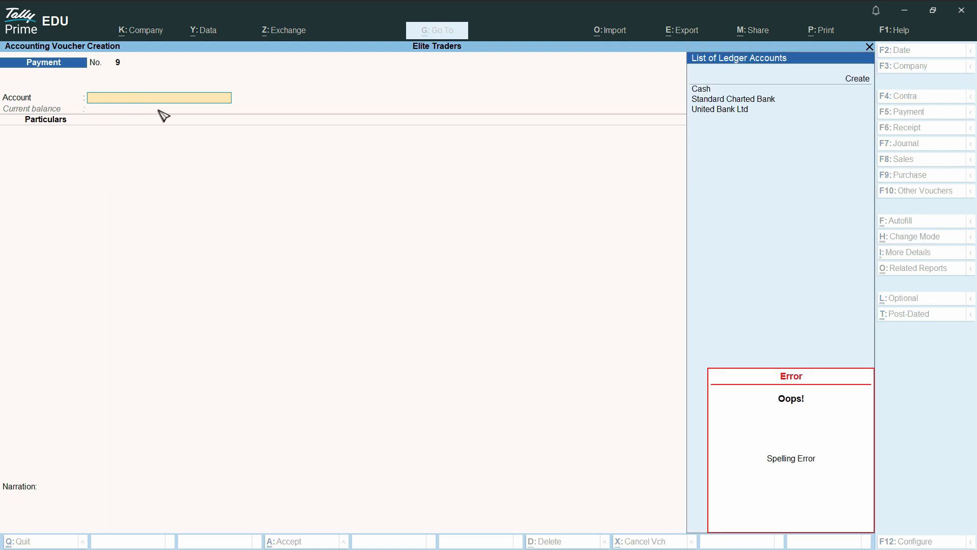
{"action": "key", "text": "Return"}
{"action": "key", "text": "Return"}
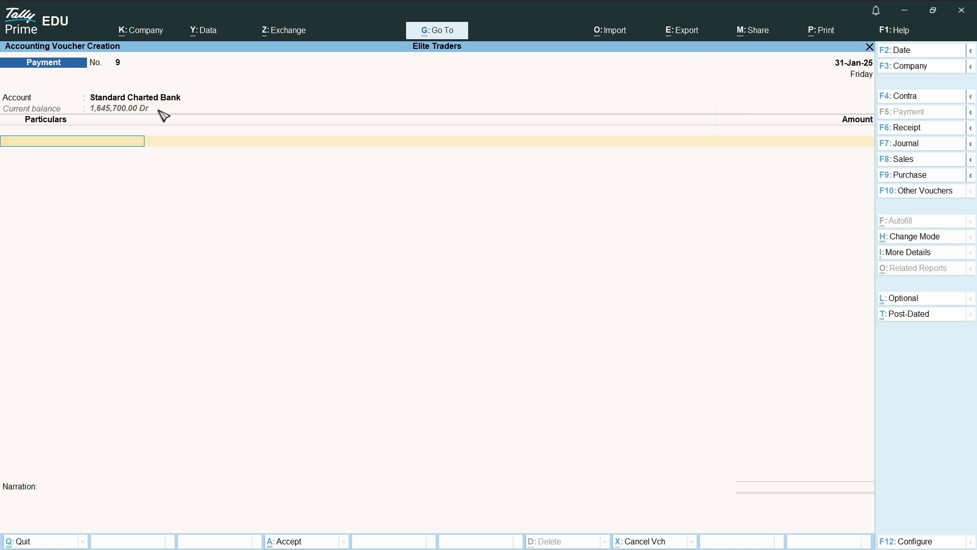
{"action": "type", "text": "Sala"}
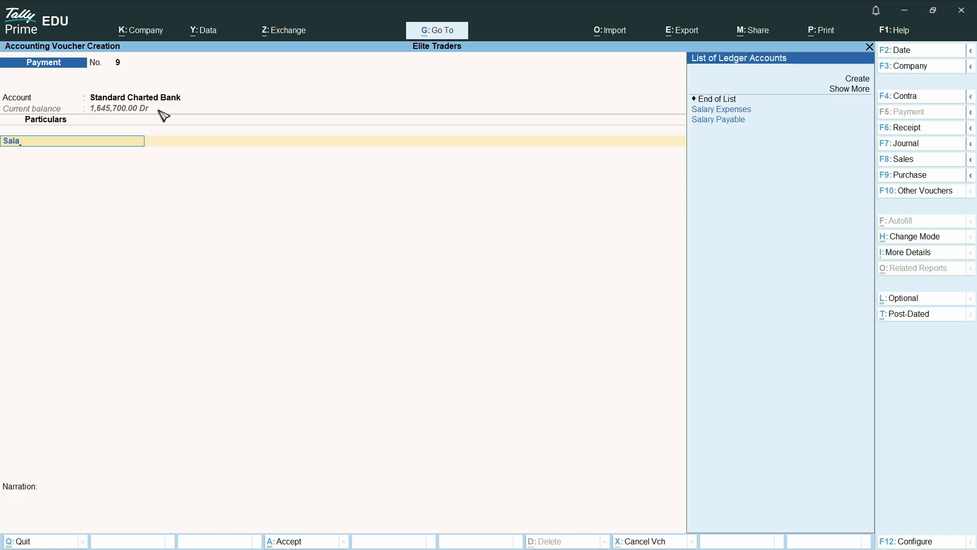
{"action": "key", "text": "Down"}
{"action": "key", "text": "Return"}
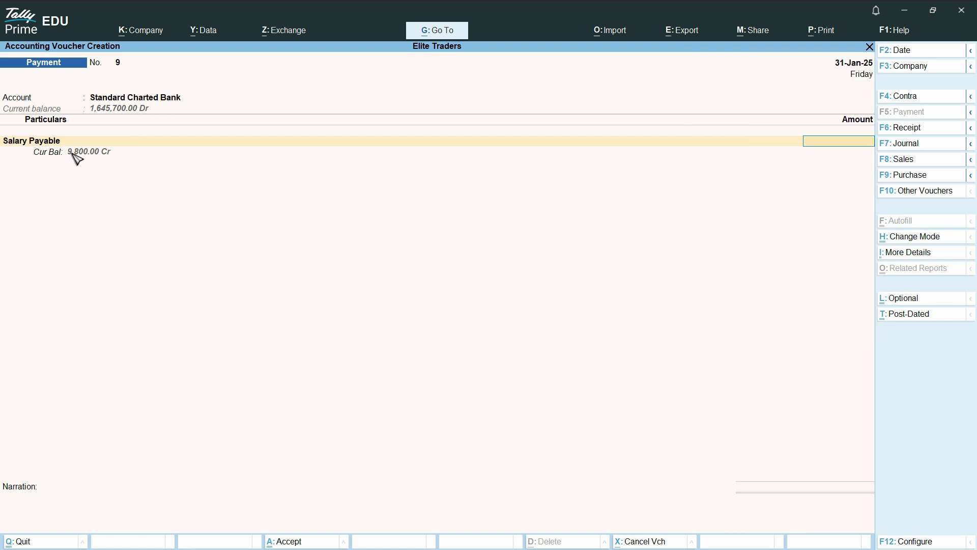
{"action": "type", "text": "9800"}
{"action": "key", "text": "Return"}
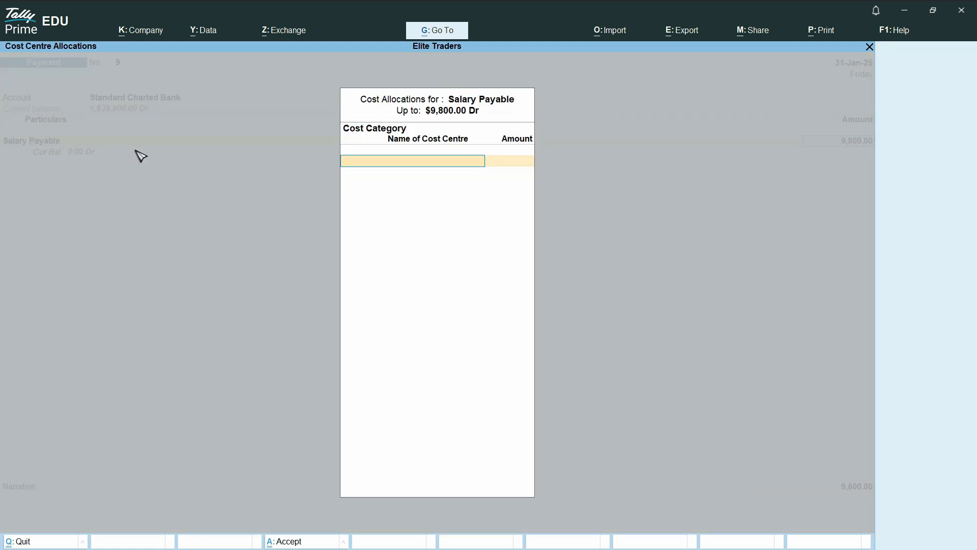
Allocate 4,900 to the employee's cost centre under the Salary Payable category.
{"action": "type", "text": "Sal"}
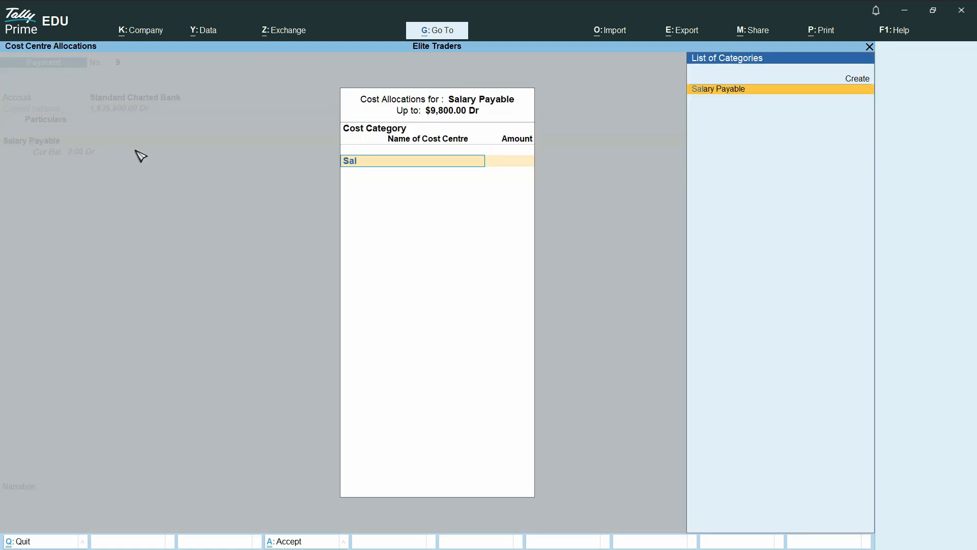
{"action": "key", "text": "Return"}
{"action": "type", "text": "F"}
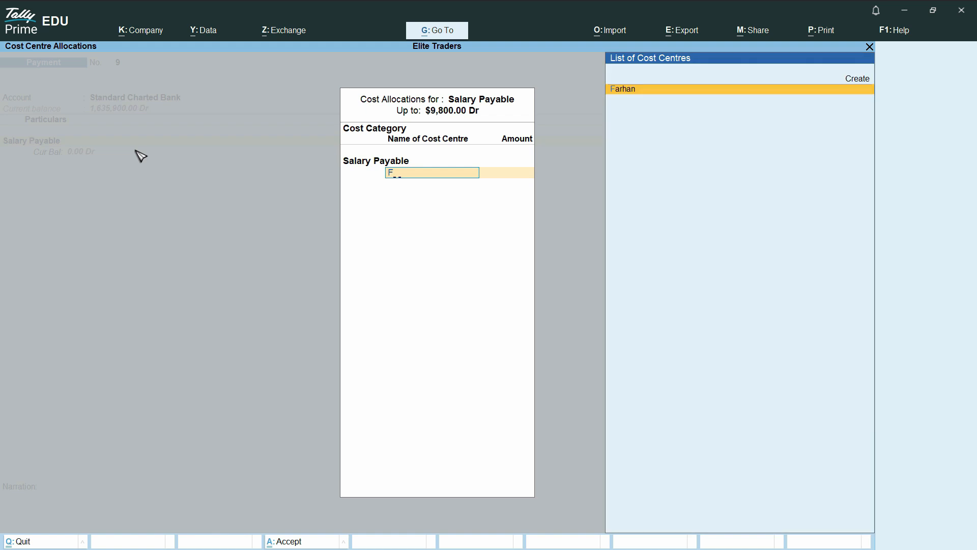
{"action": "type", "text": "a"}
{"action": "key", "text": "Return"}
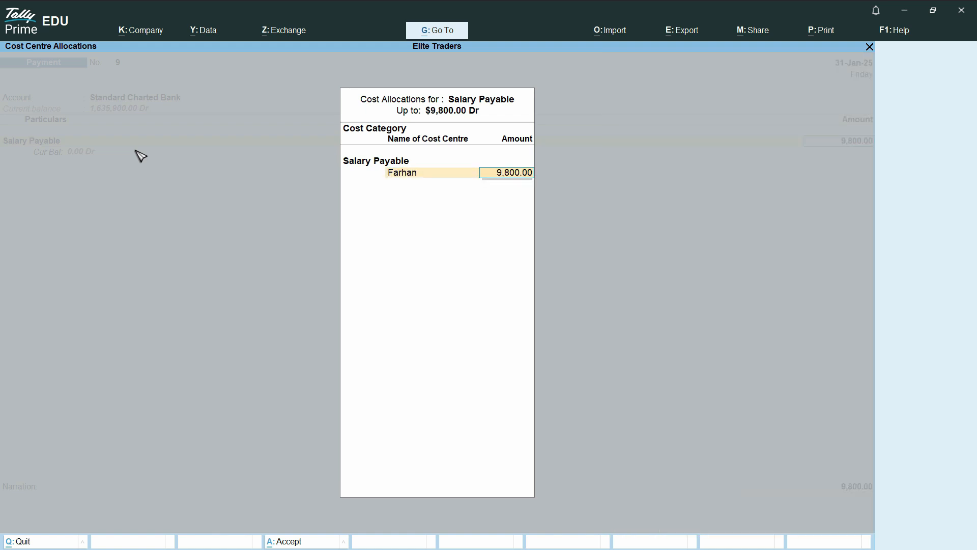
{"action": "type", "text": "4900"}
{"action": "key", "text": "Return"}
{"action": "key", "text": "Escape"}
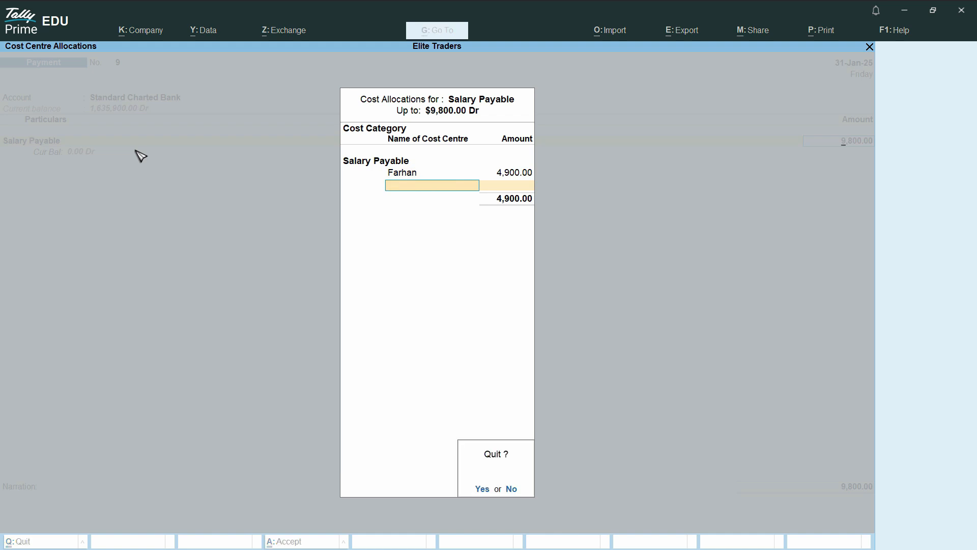
Reduce the payment amount to 4,900 and proceed to the bank allocation details.
{"action": "type", "text": "y4900"}
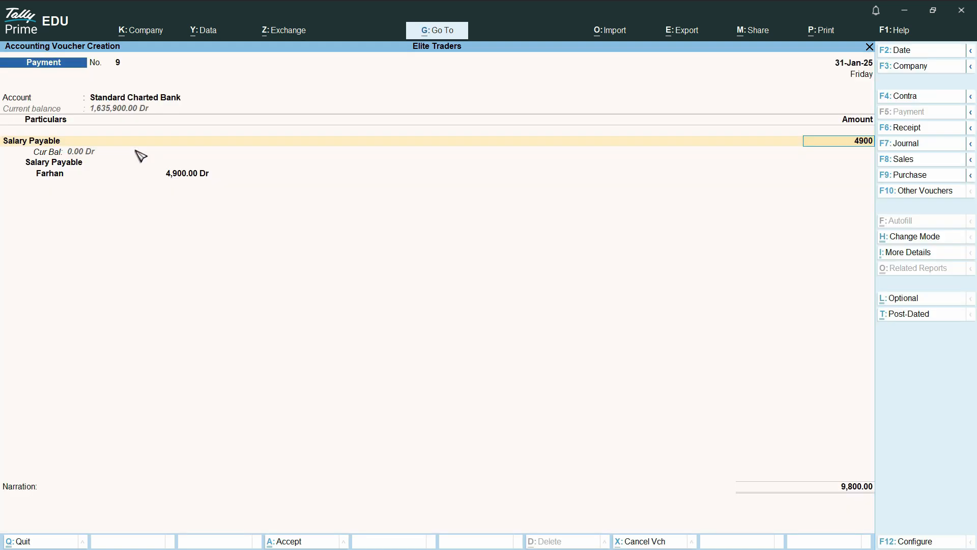
{"action": "key", "text": "Return"}
{"action": "key", "text": "Return"}
{"action": "key", "text": "Return"}
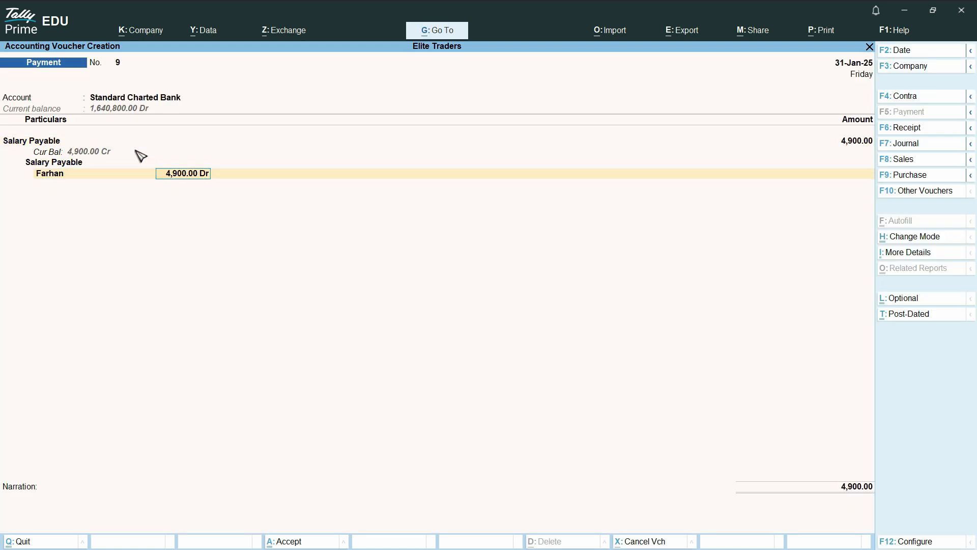
{"action": "key", "text": "Return"}
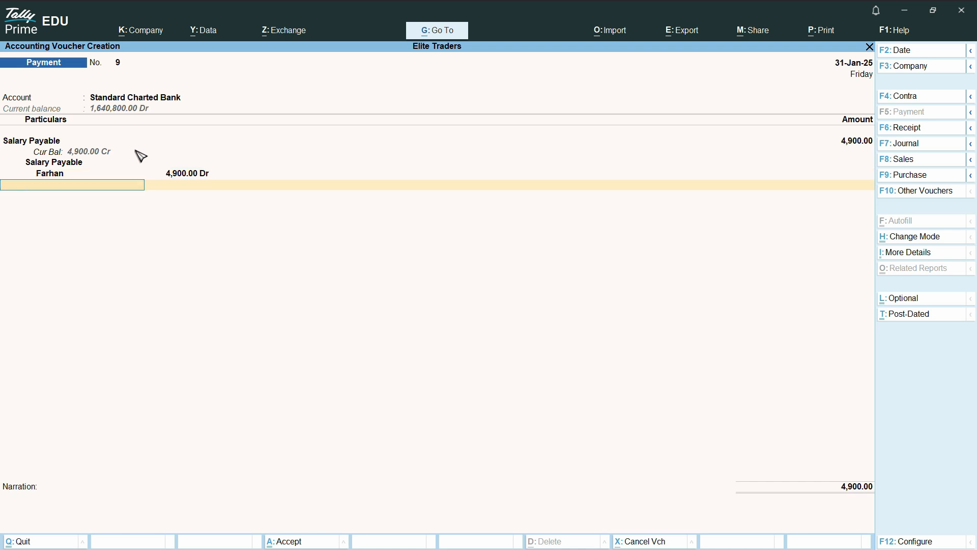
{"action": "key", "text": "Return"}
{"action": "key", "text": "Return"}
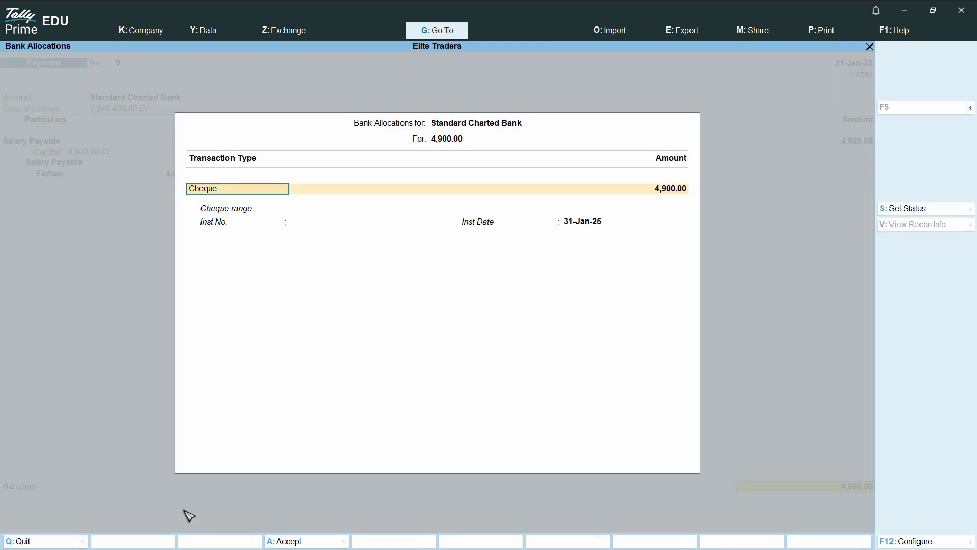
Accept Cheque as the transaction type, add a narration citing the cheque number, and save.
{"action": "key", "text": "Return"}
{"action": "key", "text": "Return"}
{"action": "key", "text": "Return"}
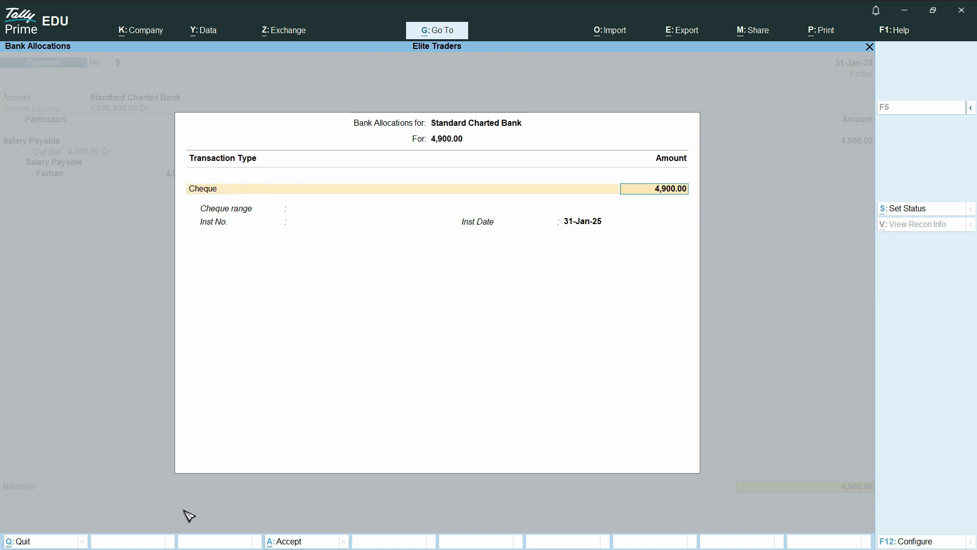
{"action": "key", "text": "Return"}
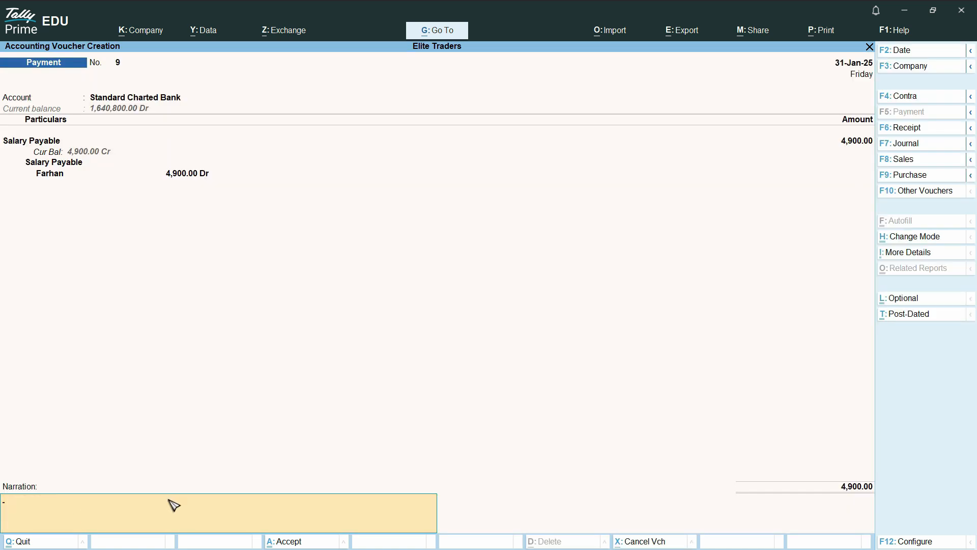
{"action": "type", "text": "Chq no 398340 paid Against Farhan Salary fmo Jan"}
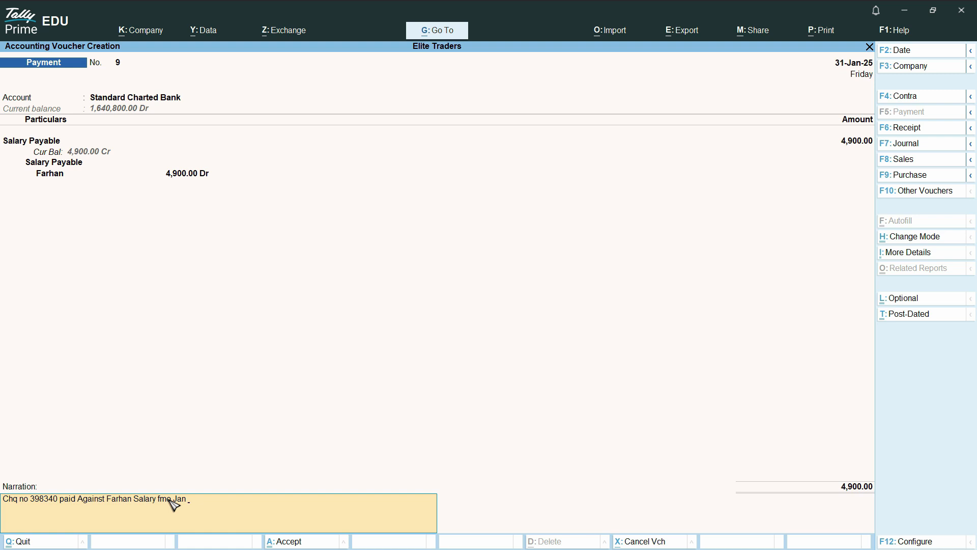
{"action": "key", "text": "Return"}
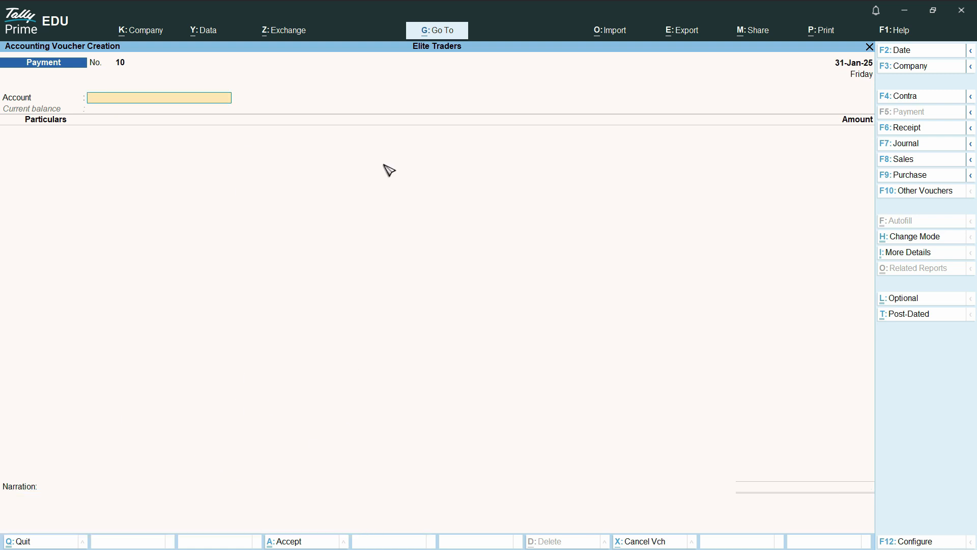
Leave voucher entry and reopen the Cost Category Summary report.
{"action": "key", "text": "Escape"}
{"action": "key", "text": "Return"}
{"action": "key", "text": "Escape"}
{"action": "key", "text": "Escape"}
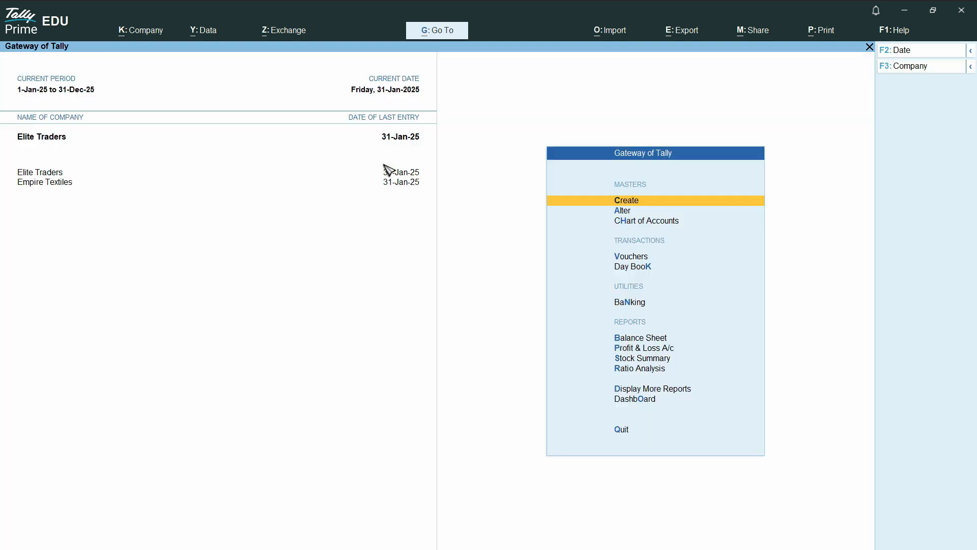
{"action": "left_click", "coordinate": [676, 388]}
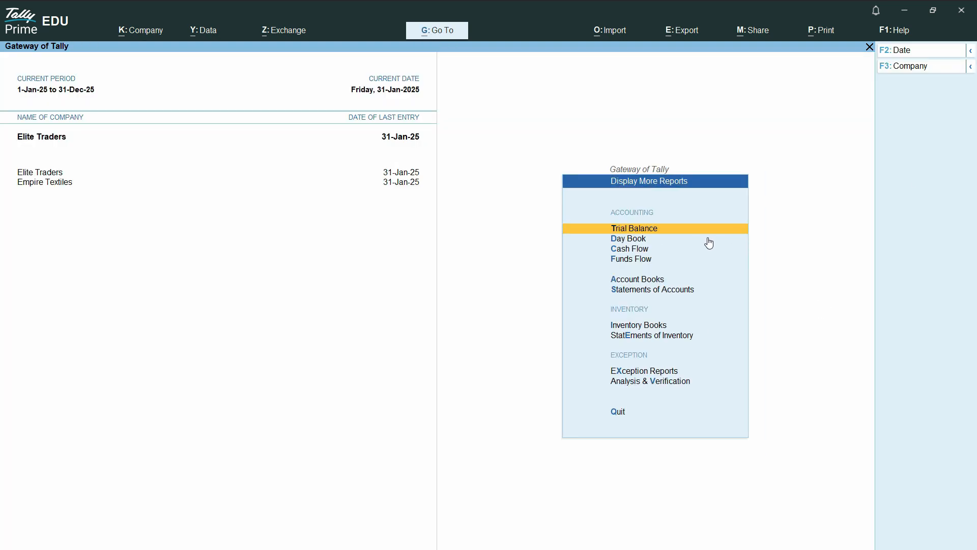
{"action": "left_click", "coordinate": [670, 296]}
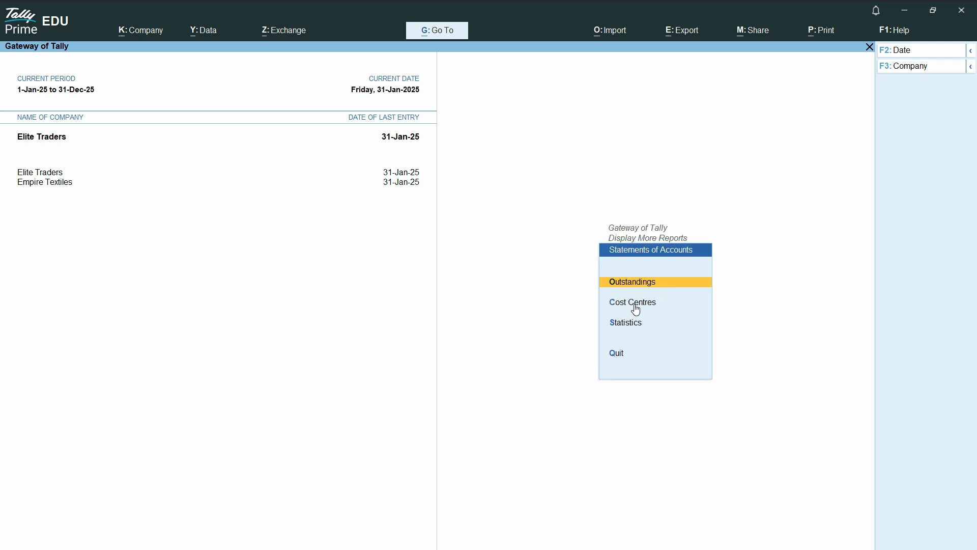
{"action": "left_click", "coordinate": [636, 307]}
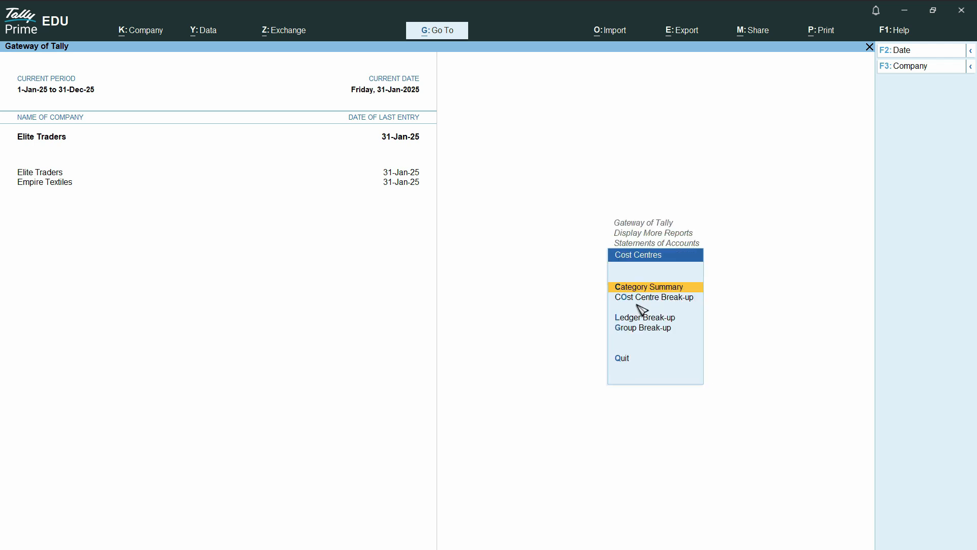
{"action": "left_click", "coordinate": [654, 288]}
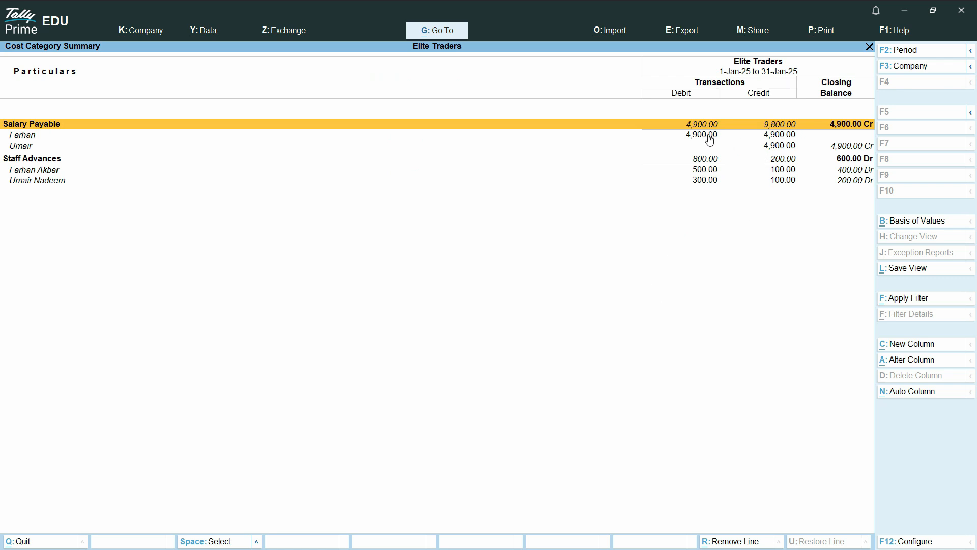
Review each employee's row, confirming Salary Payable is now 4,900.00 Cr, then return.
{"action": "left_click", "coordinate": [37, 137]}
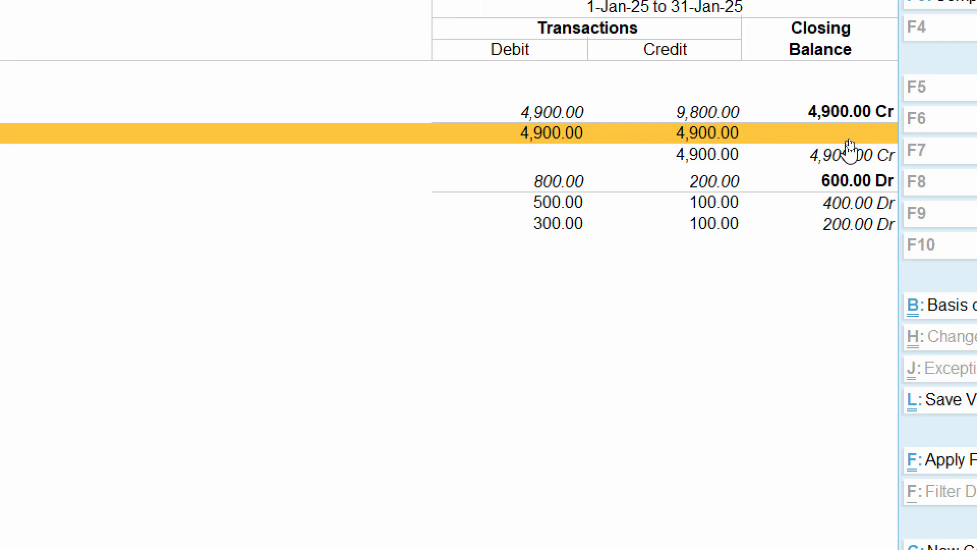
{"action": "key", "text": "Down"}
{"action": "key", "text": "Down"}
{"action": "key", "text": "Down"}
{"action": "key", "text": "Down"}
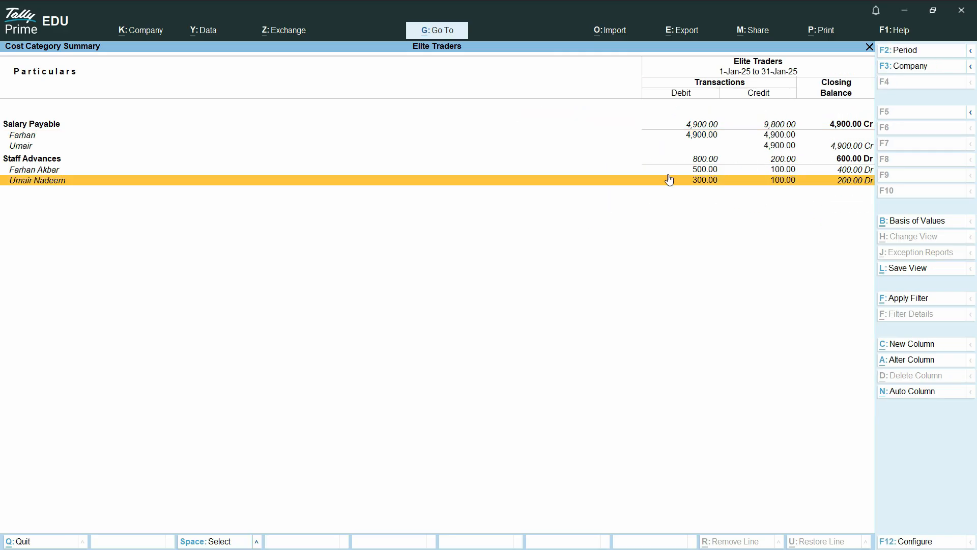
{"action": "key", "text": "Up"}
{"action": "key", "text": "Up"}
{"action": "key", "text": "Up"}
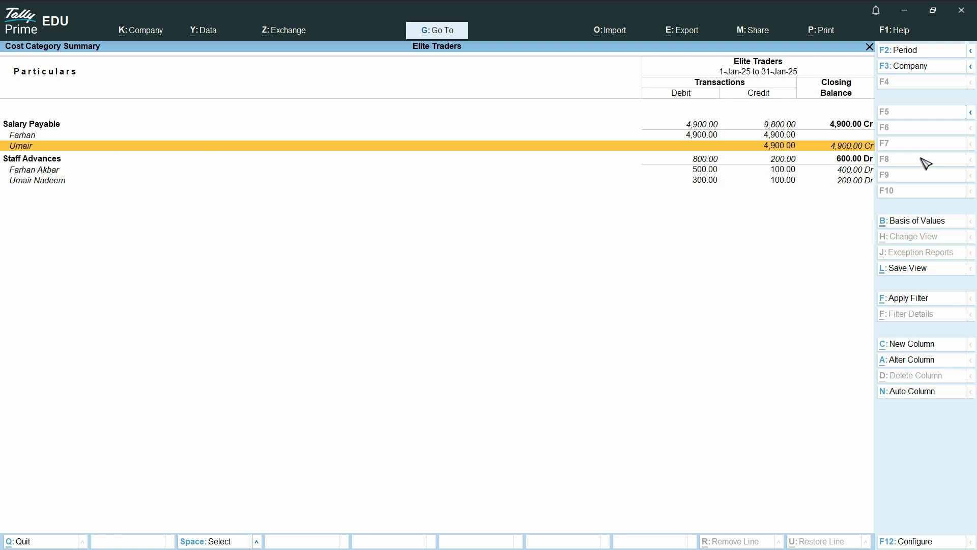
{"action": "left_click", "coordinate": [862, 172]}
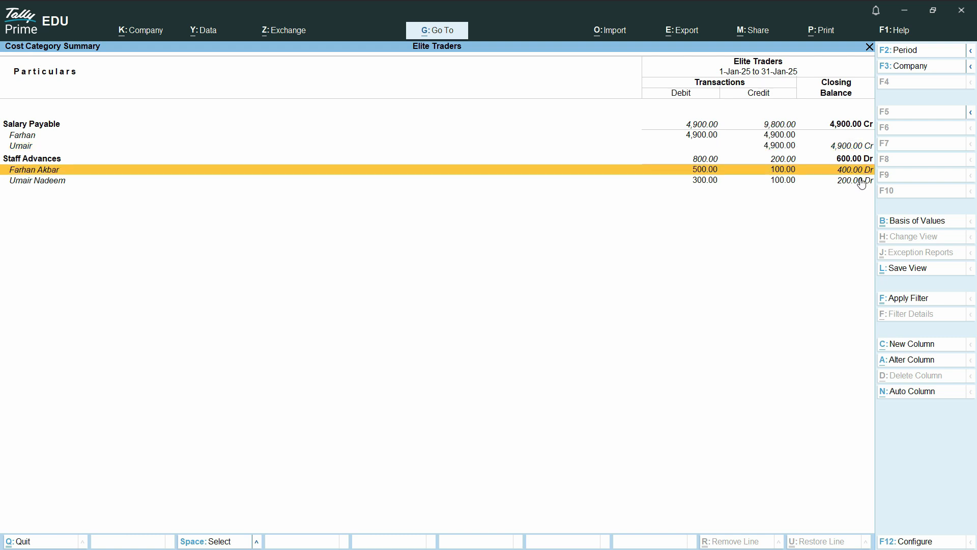
{"action": "left_click", "coordinate": [862, 182]}
{"action": "left_click", "coordinate": [859, 147]}
{"action": "left_click", "coordinate": [856, 170]}
{"action": "left_click", "coordinate": [756, 128]}
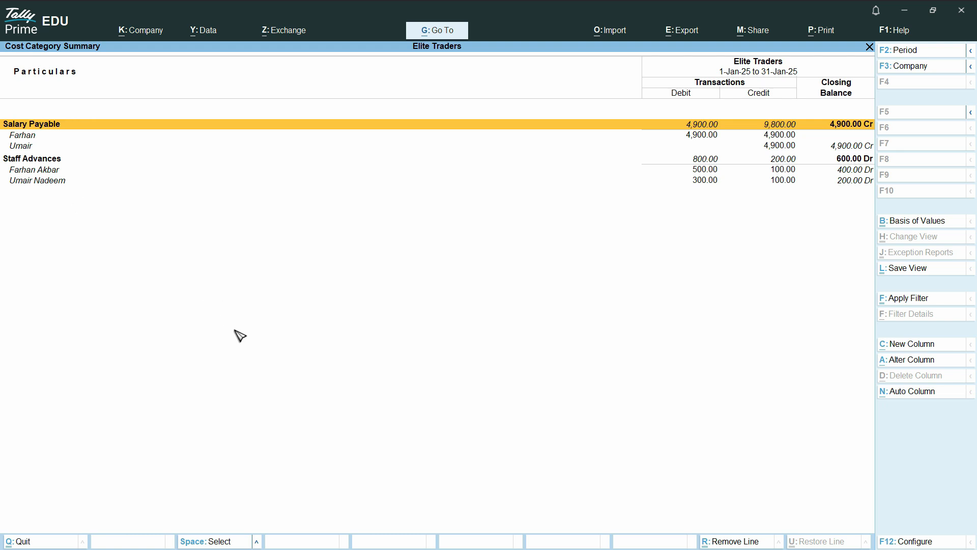
{"action": "key", "text": "Escape"}
{"action": "key", "text": "Escape"}
{"action": "key", "text": "Escape"}
{"action": "key", "text": "Escape"}
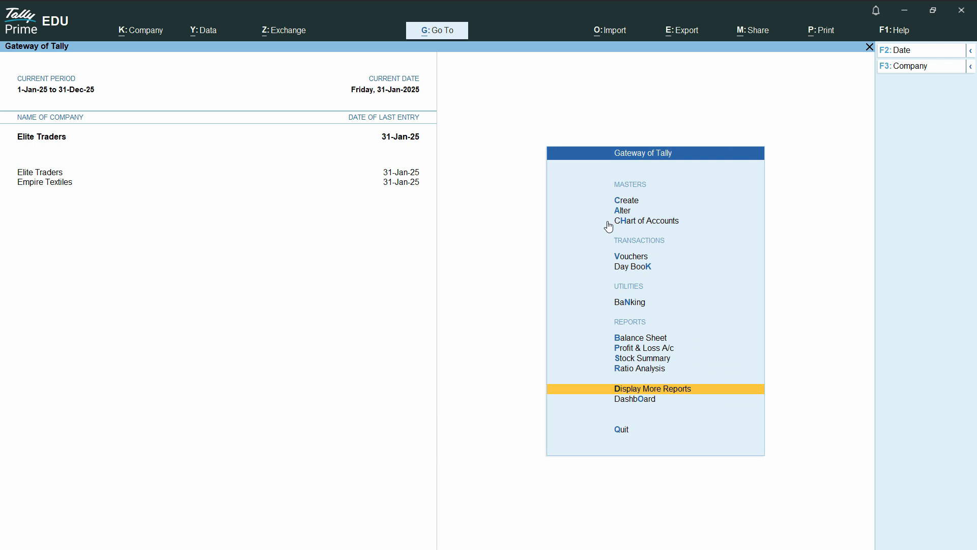
Open the detailed Profit & Loss and drill into Salary Expenses' 10,000.00 January debit.
{"action": "left_click", "coordinate": [641, 350]}
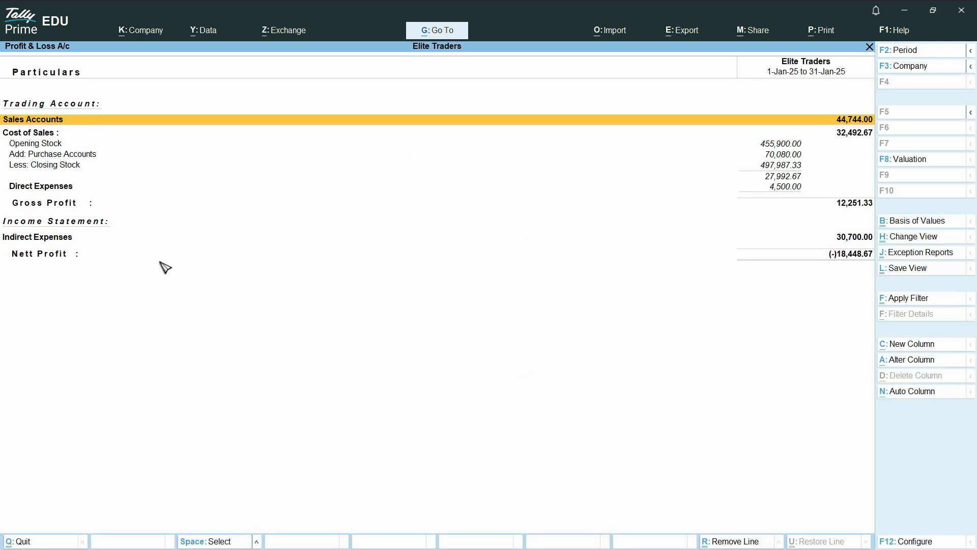
{"action": "key", "text": "alt+F5"}
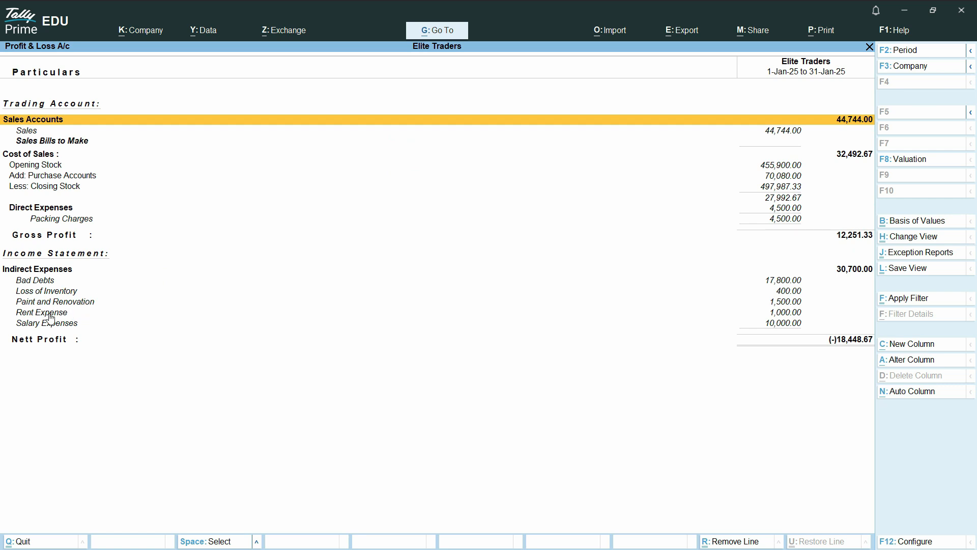
{"action": "left_click", "coordinate": [509, 326]}
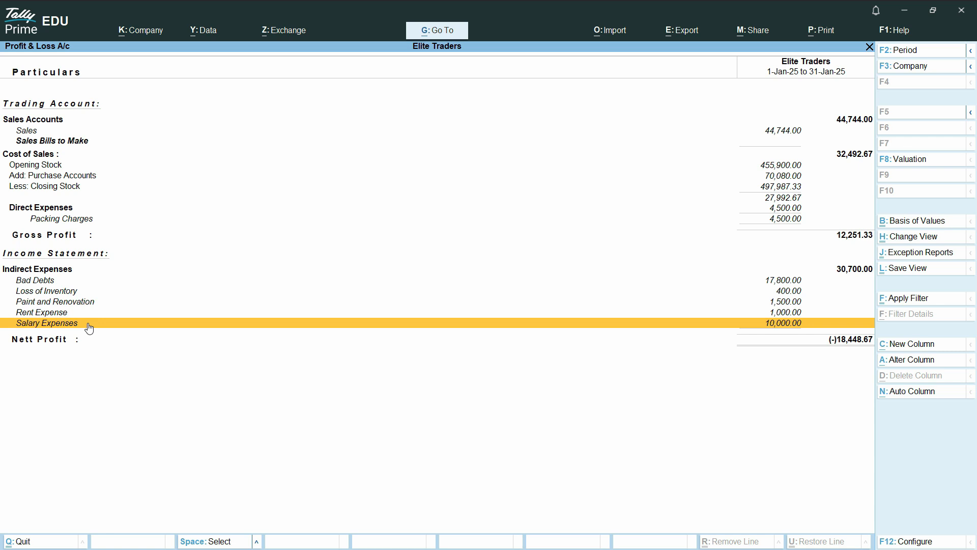
{"action": "left_click", "coordinate": [462, 328]}
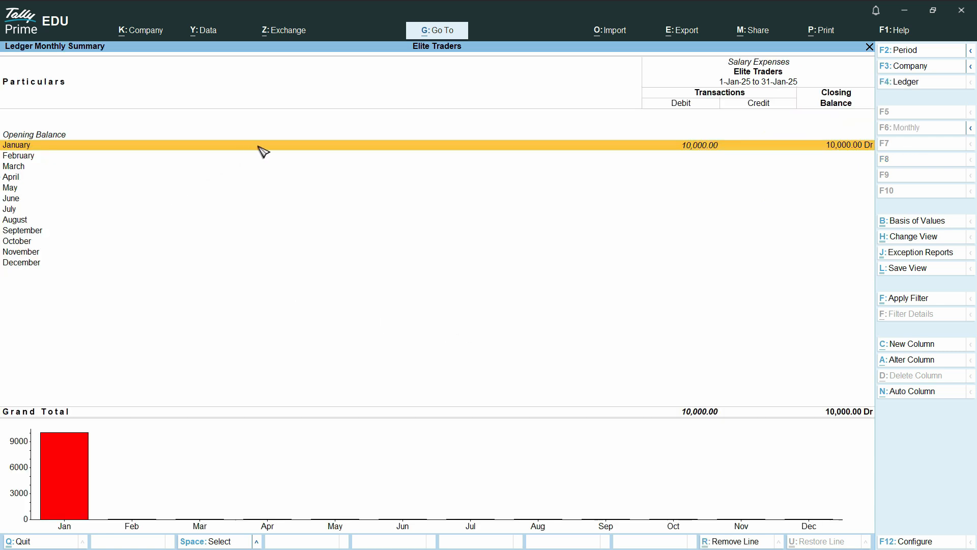
{"action": "key", "text": "Escape"}
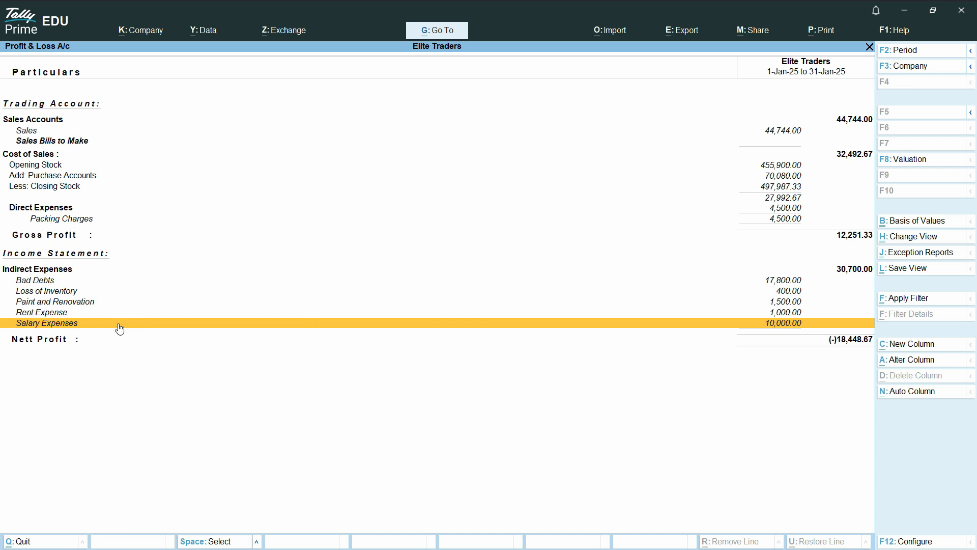